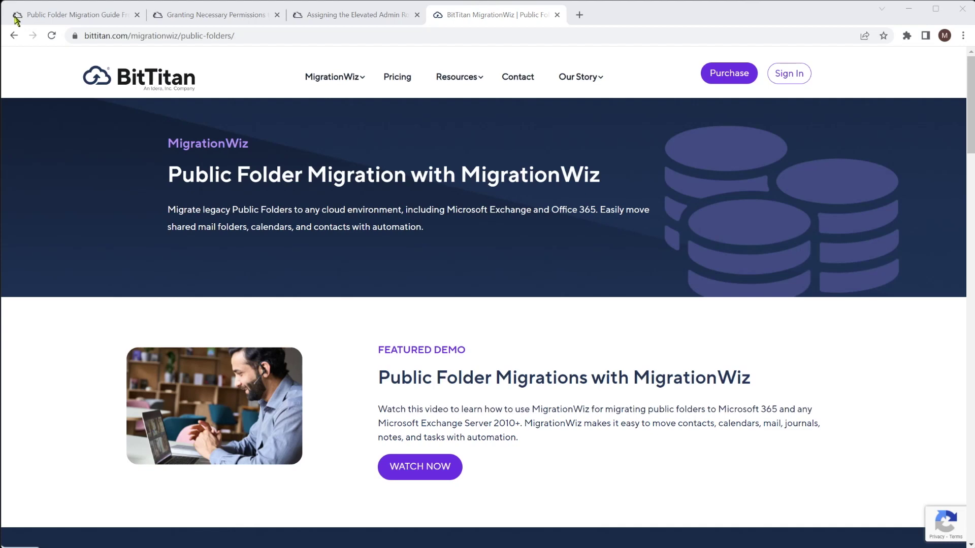
Open the Public Folder Migration Guide (On-Premises Exchange 2007+ to Microsoft 365) tab
left_click(49, 15)
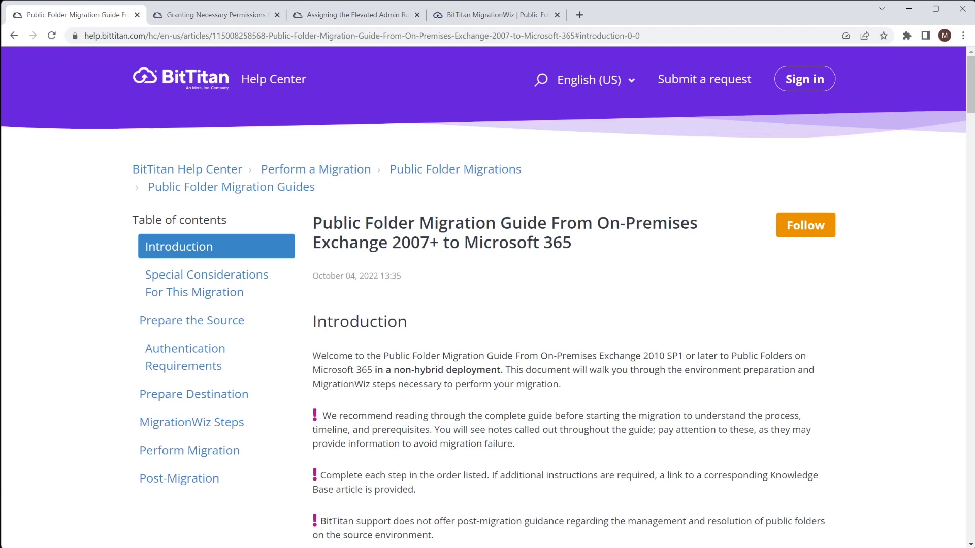
Scroll the migration guide past Special Considerations to Prepare the Source
scroll(574, 294, "down", 10)
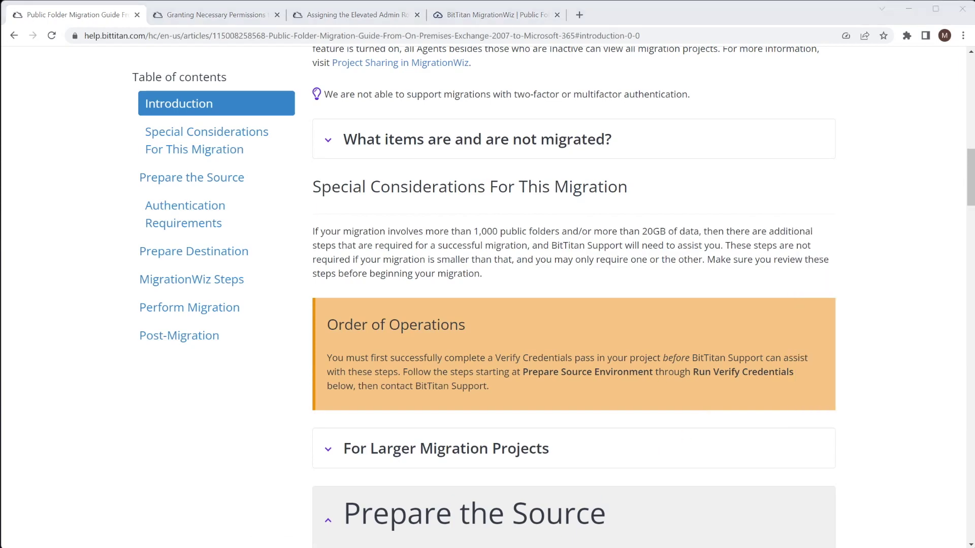
scroll(573, 297, "down", 8)
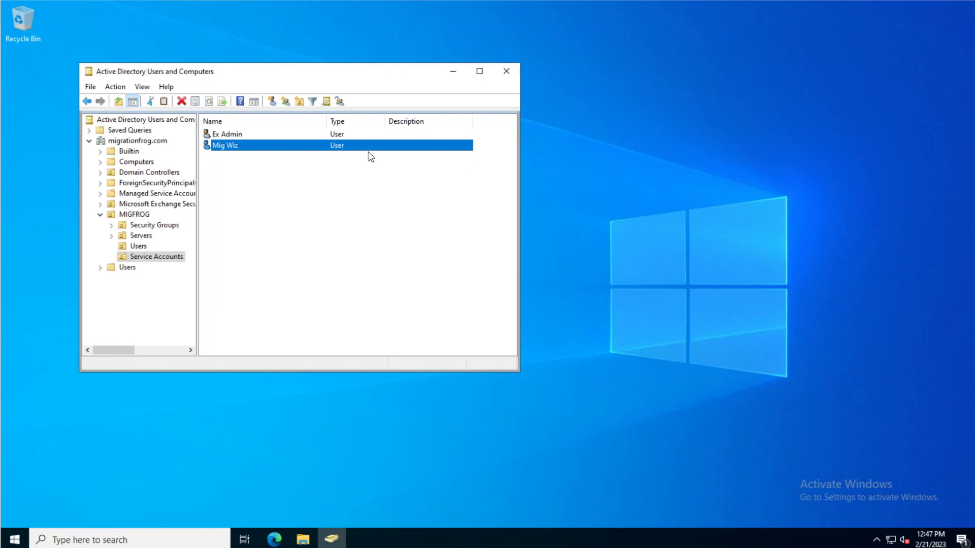
right_click(228, 145)
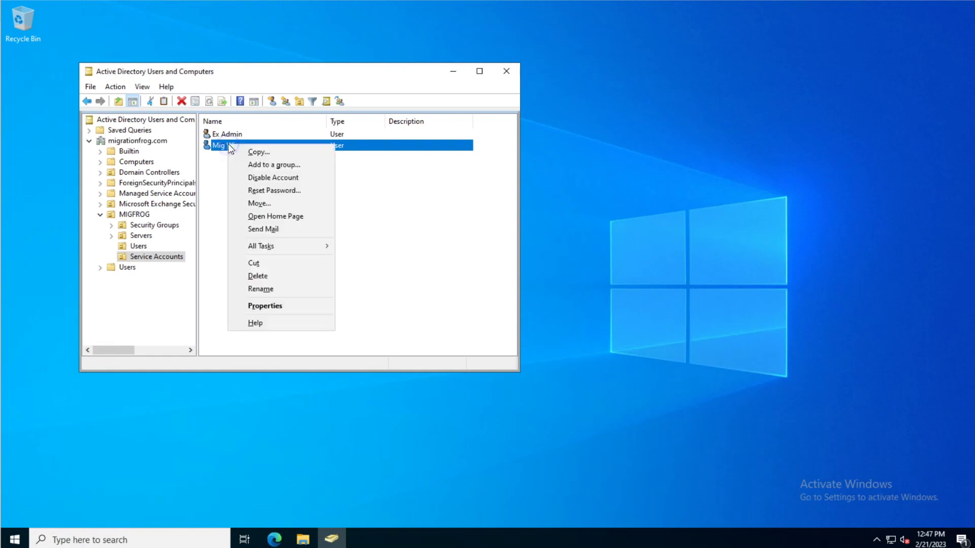
left_click(277, 305)
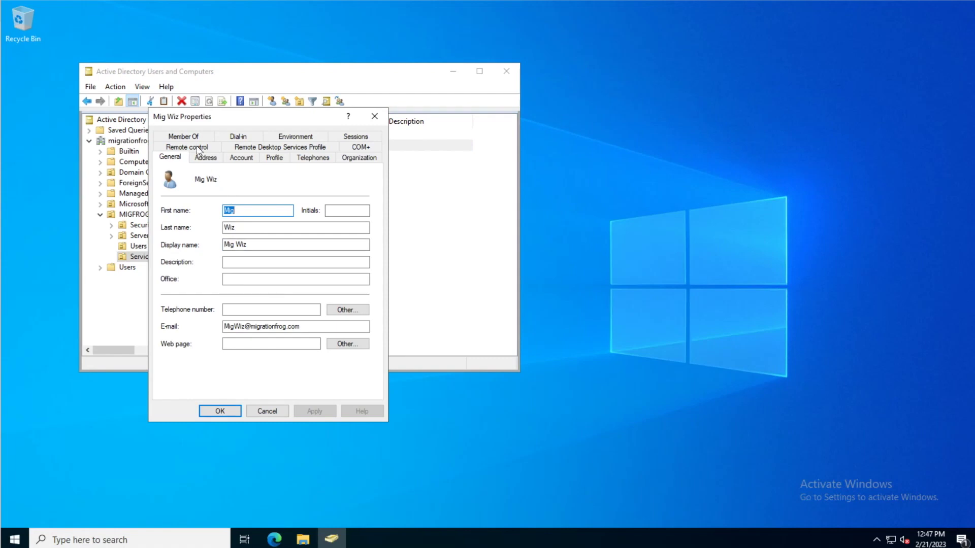
left_click(194, 138)
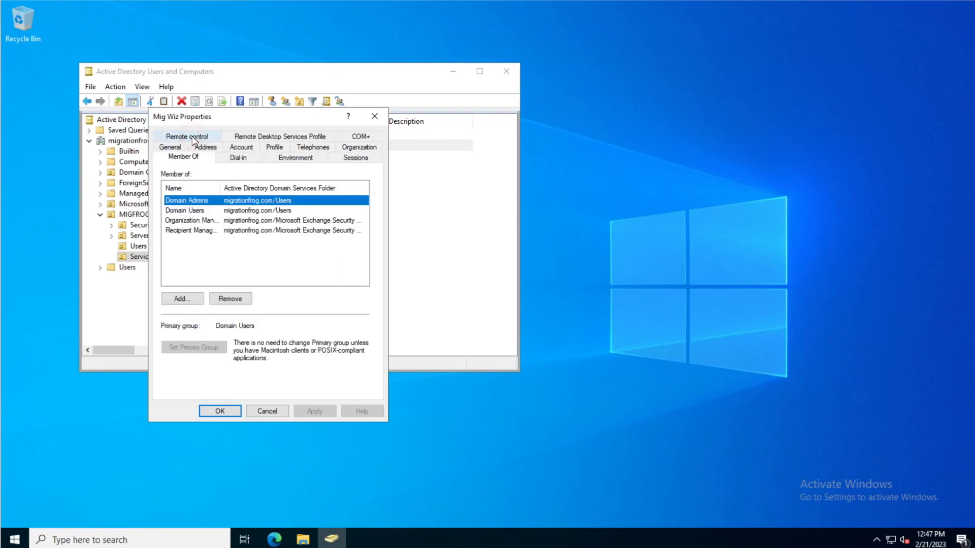
left_click(201, 220)
left_click_drag(221, 188, 248, 189)
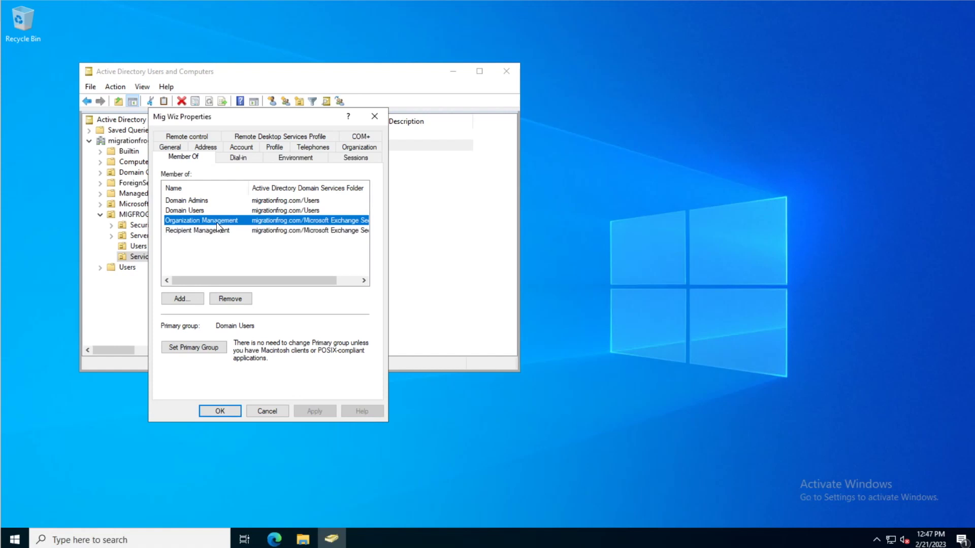
left_click(220, 410)
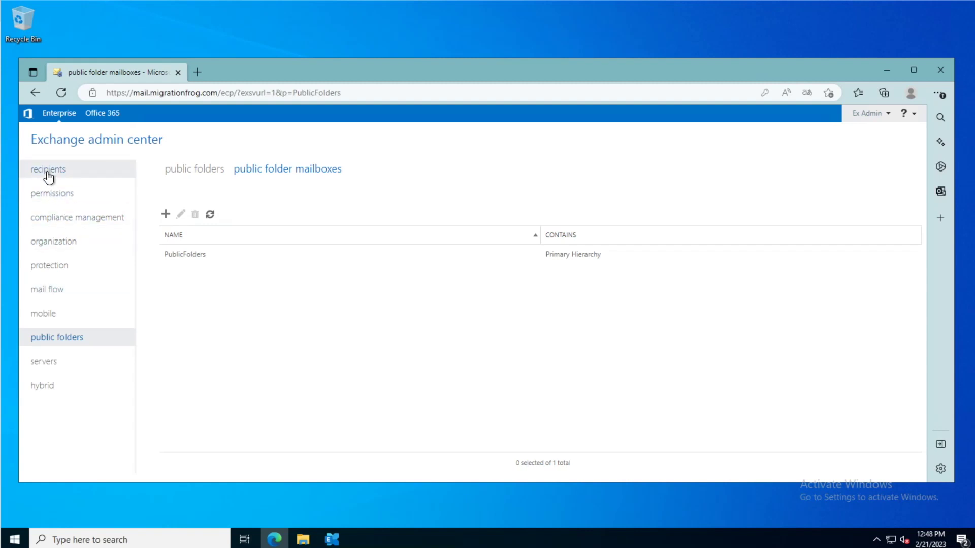
View the service account's mailbox under recipients, then return to the permissions article
left_click(49, 175)
left_click(198, 390)
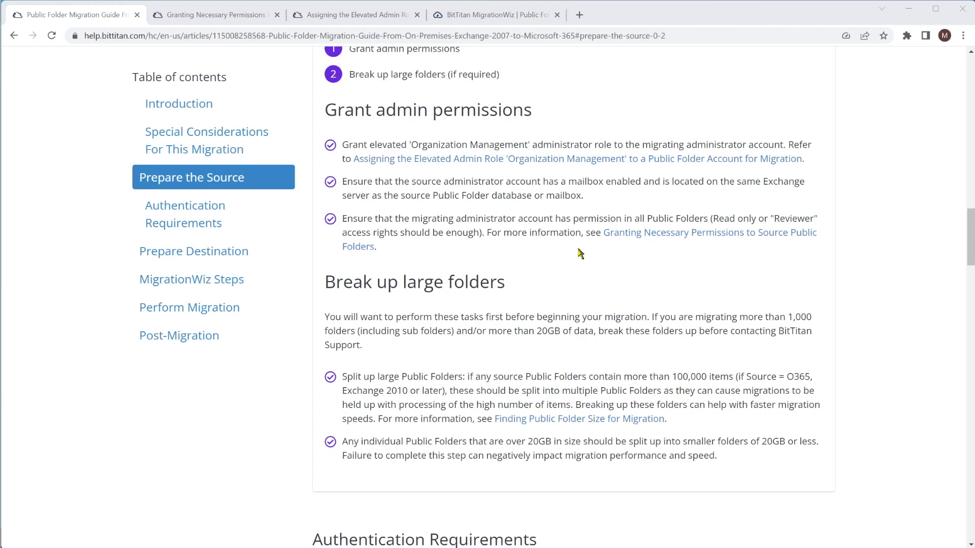
left_click(231, 16)
Scroll the Granting Necessary Permissions article down to the Exchange 2013 cmdlet
scroll(404, 329, "down", 2)
scroll(403, 329, "down", 1)
scroll(431, 336, "down", 1)
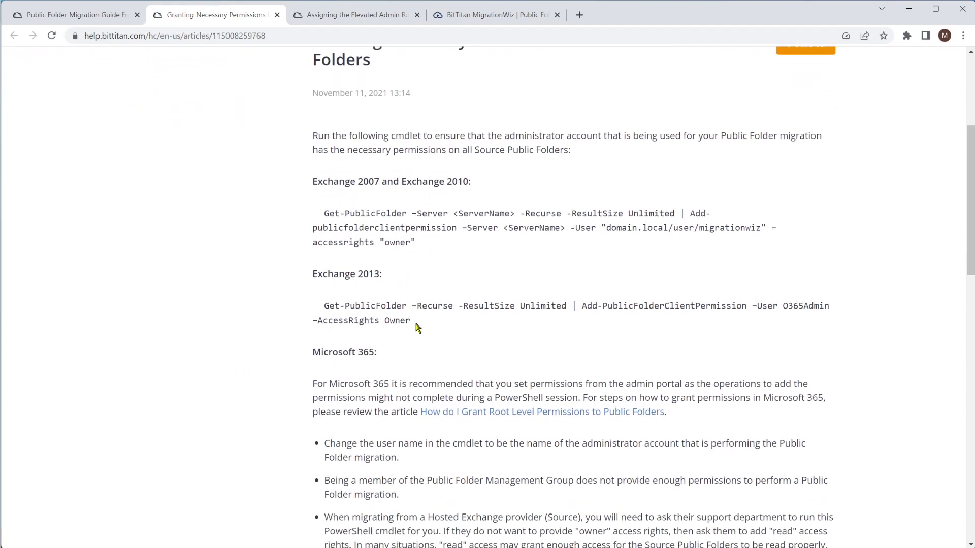
scroll(457, 314, "down", 1)
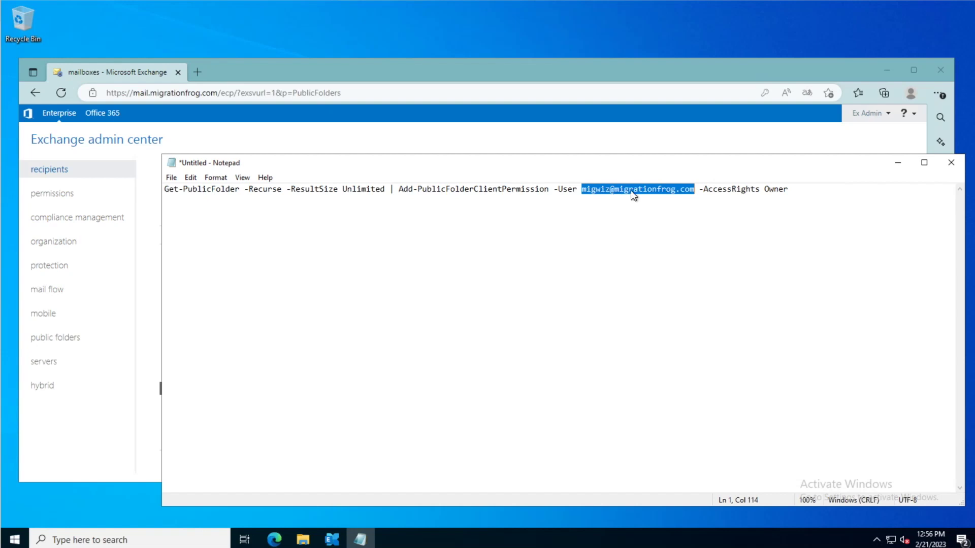
Run the copied Exchange 2013 cmdlet in Exchange Management Shell, granting recursive Owner rights
left_click(610, 192)
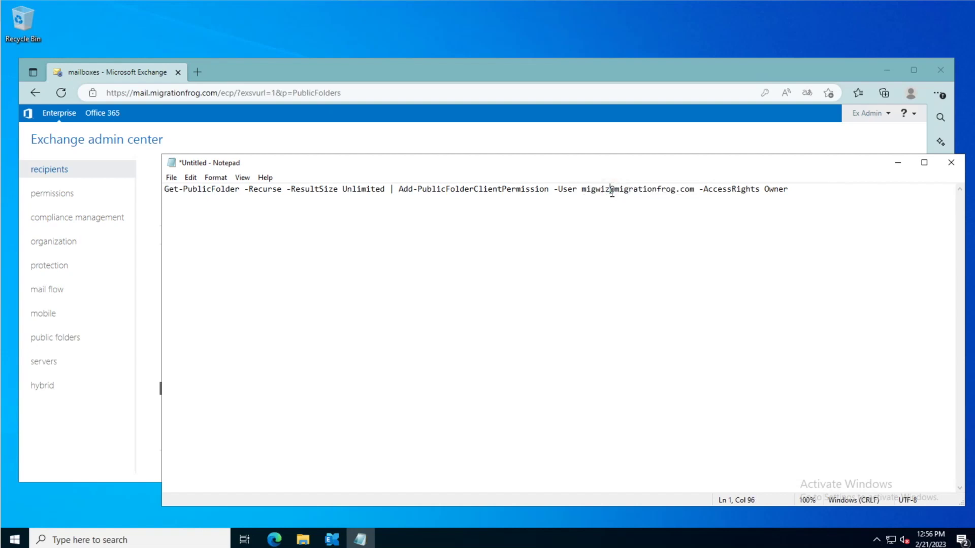
key("ctrl+a")
key("ctrl+c")
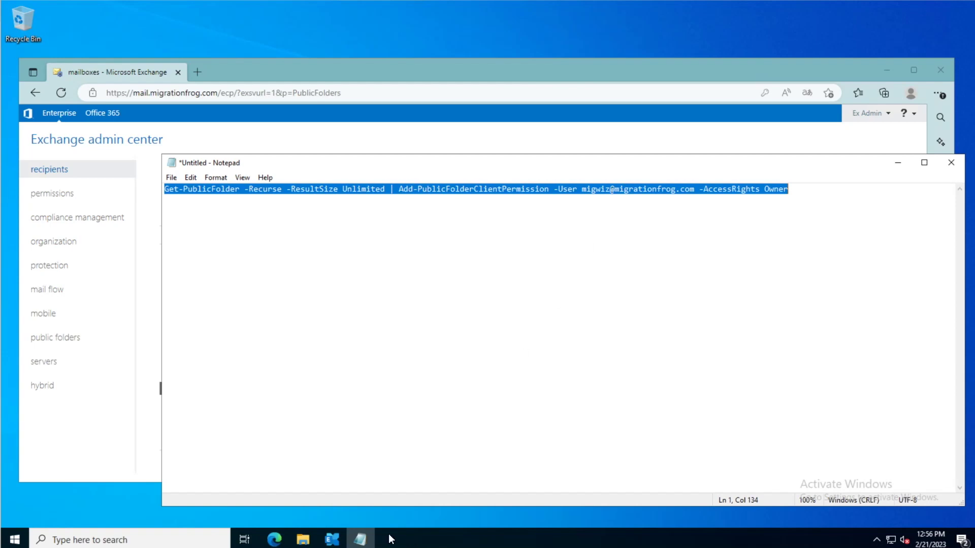
left_click(332, 539)
right_click(351, 277)
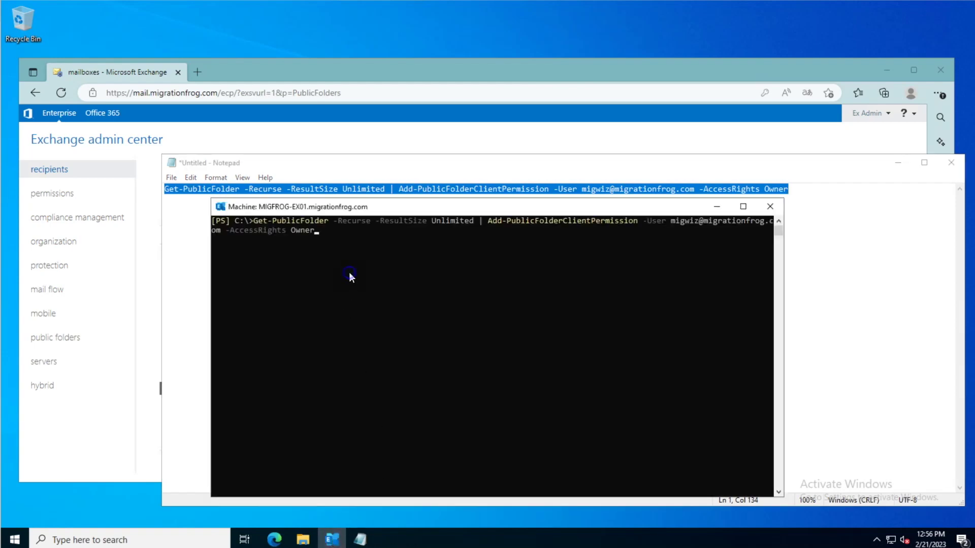
key("Return")
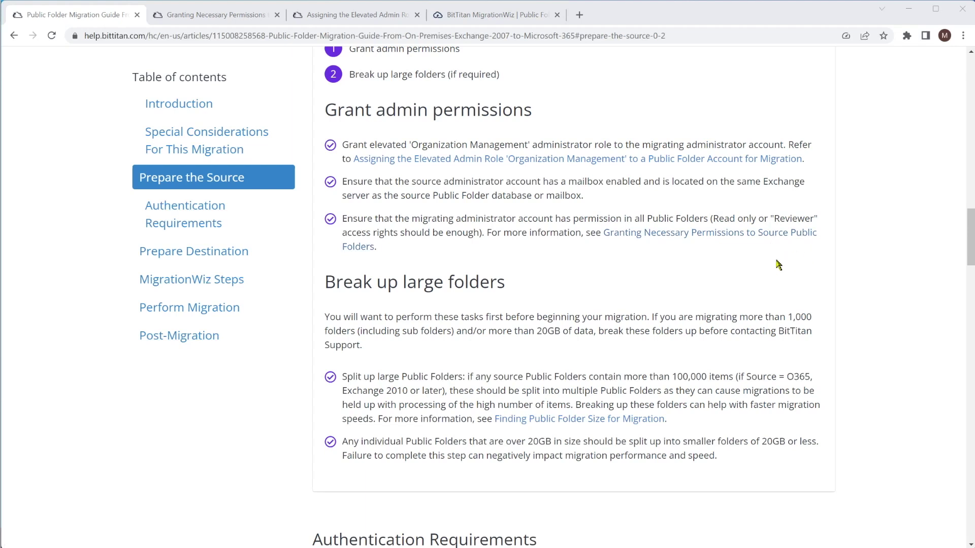
Scroll to the guide's Authentication Requirements, then switch to the Entra admin center tab
scroll(946, 202, "down", 10)
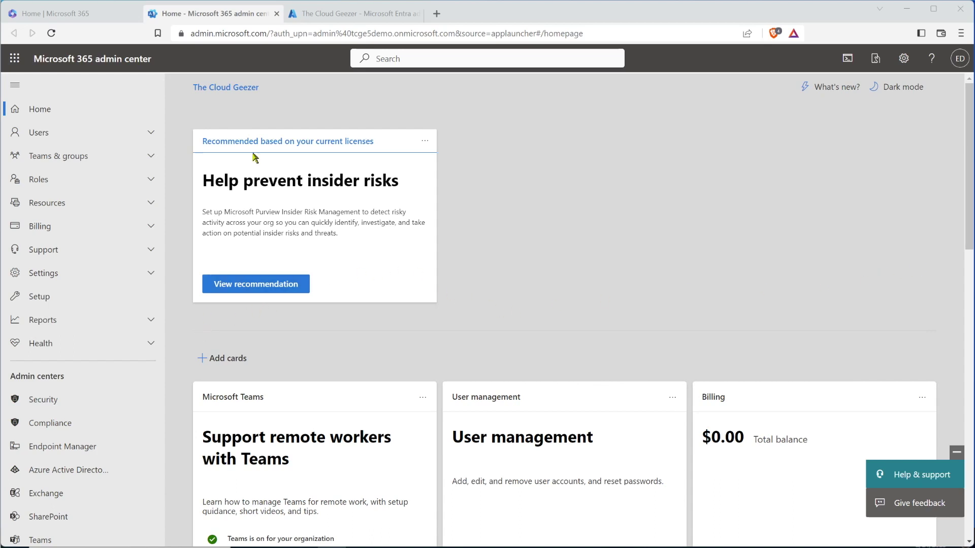
left_click(345, 14)
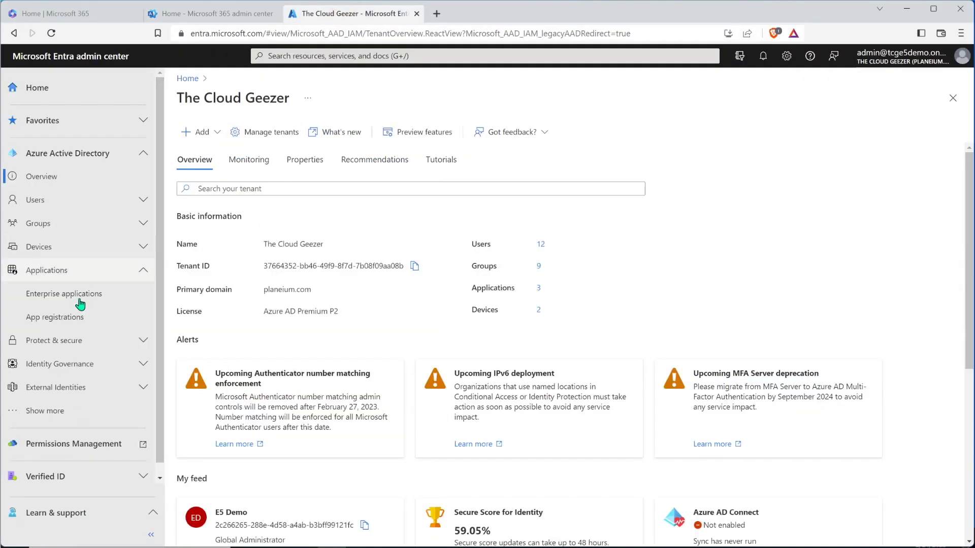
Go to App registrations and begin a new registration named MigrationWiz PF
left_click(61, 321)
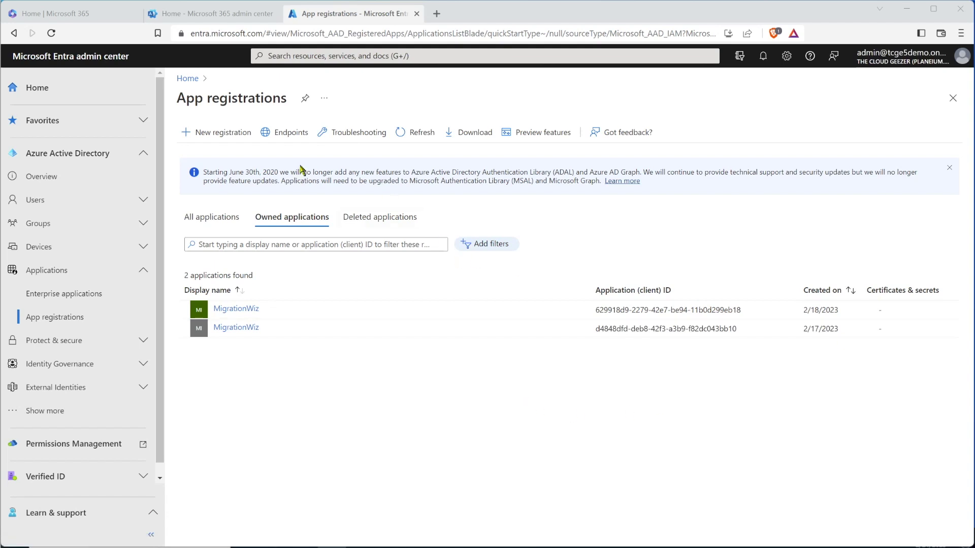
left_click(222, 133)
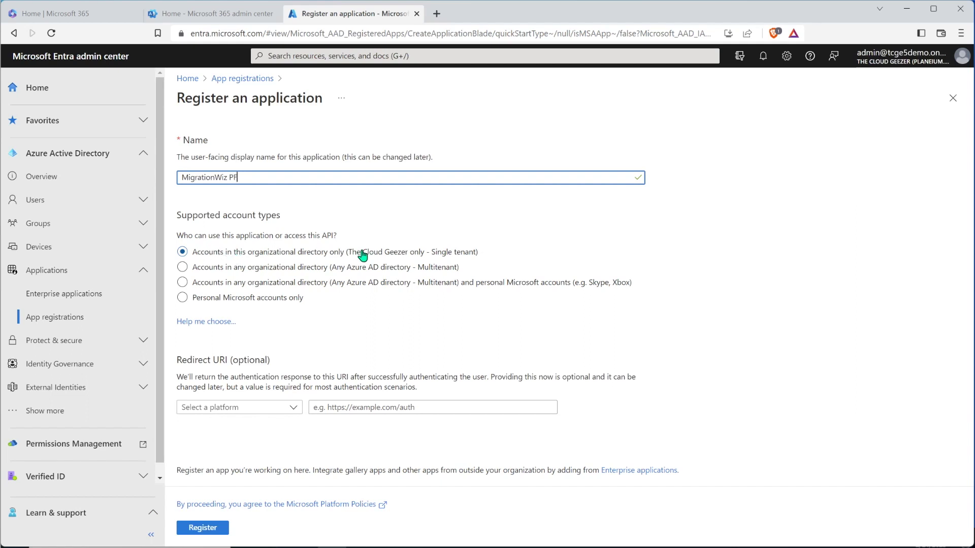
Choose the Public client/native platform and copy urn:ietf:wg:oauth:2.0:oob from the guide
left_click(213, 408)
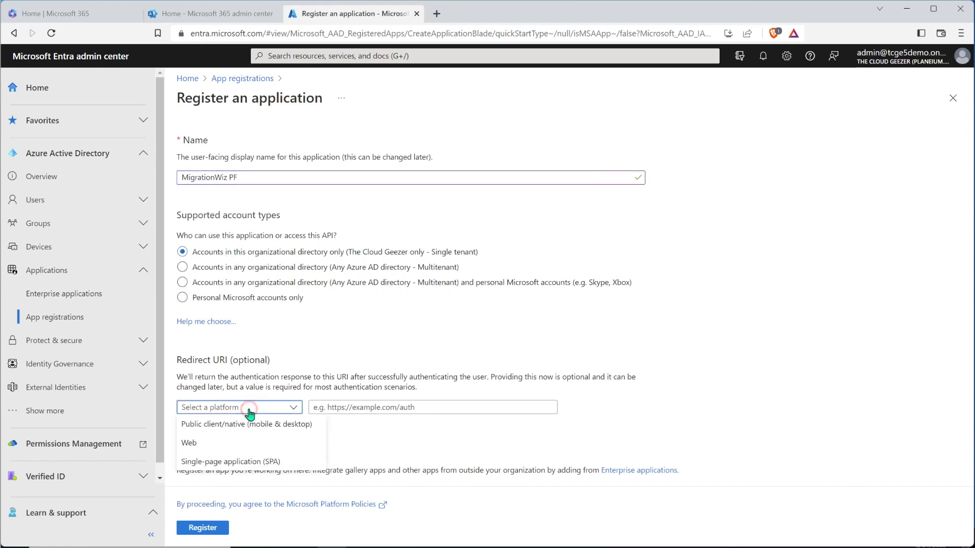
left_click(211, 425)
left_click(381, 407)
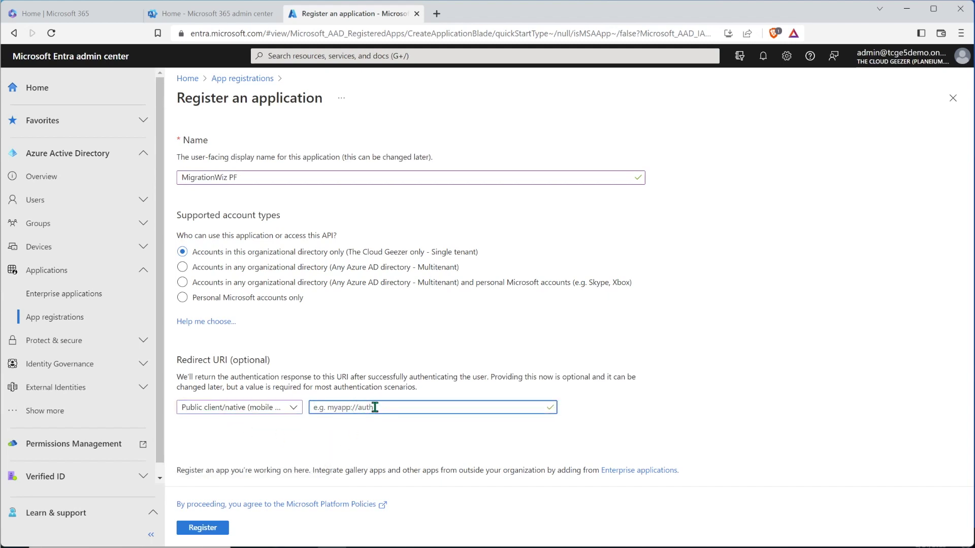
key("alt+Tab")
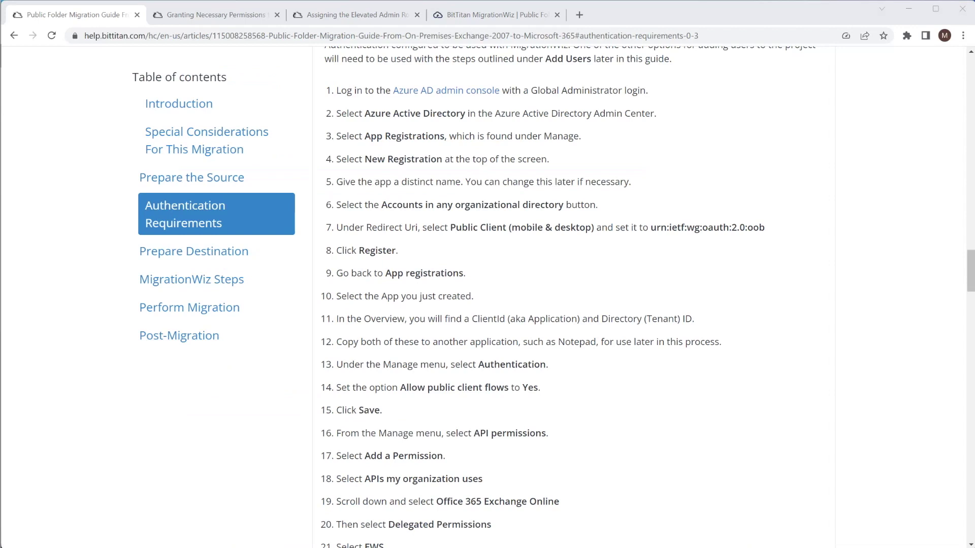
left_click(653, 227)
left_click_drag(692, 228, 764, 233)
key("ctrl+c")
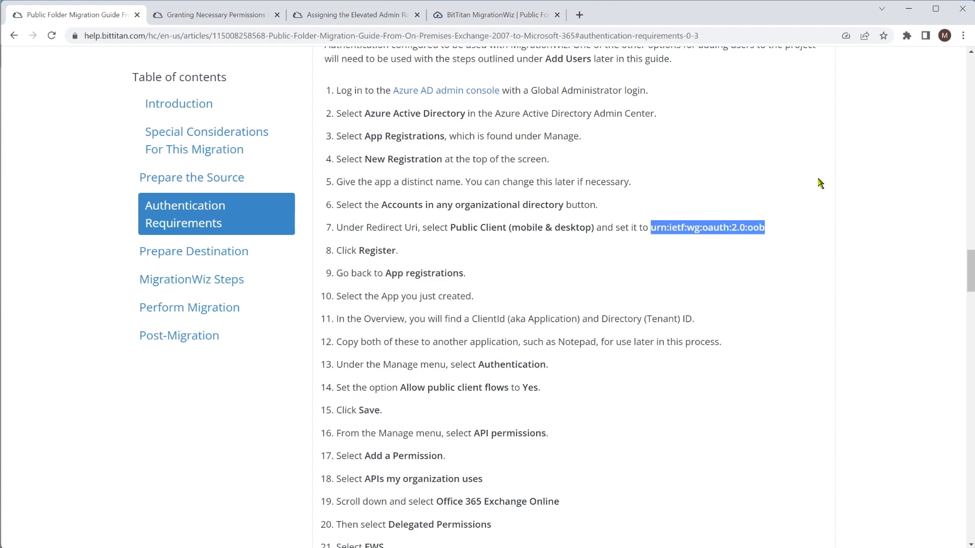
Paste urn:ietf:wg:oauth:2.0:oob as the redirect URI and register MigrationWiz PF
left_click(908, 9)
left_click(387, 412)
key("ctrl+v")
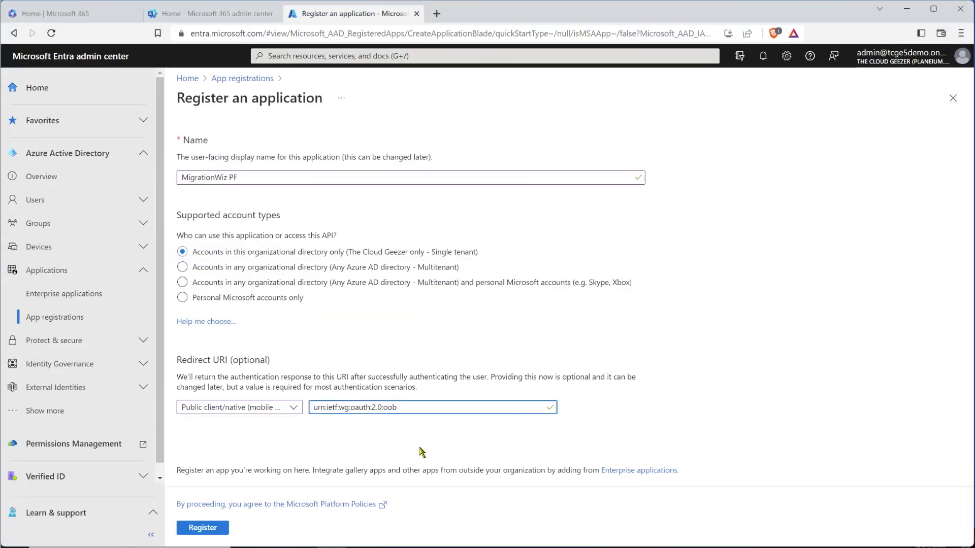
left_click(208, 530)
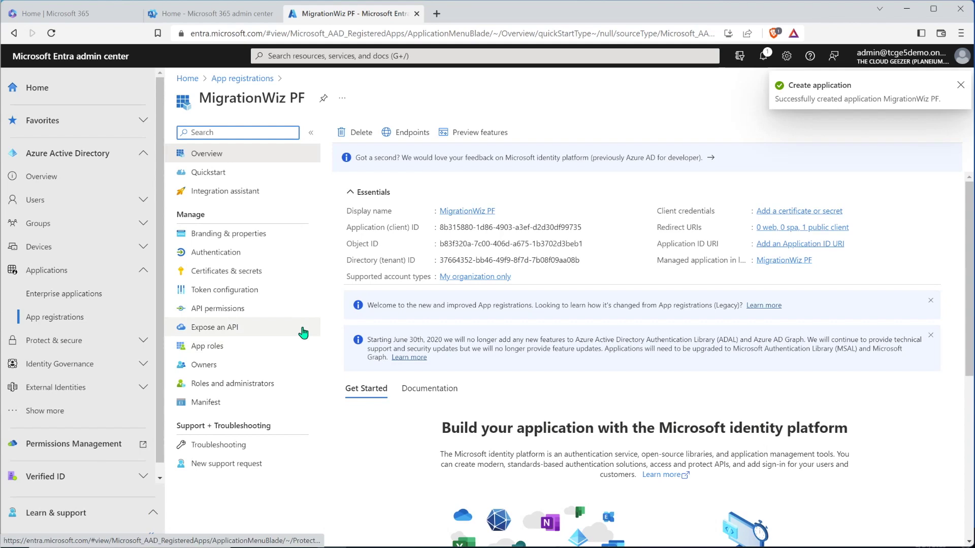
Set Allow public client flows to Yes under Authentication, save, and go to API permissions
left_click(216, 253)
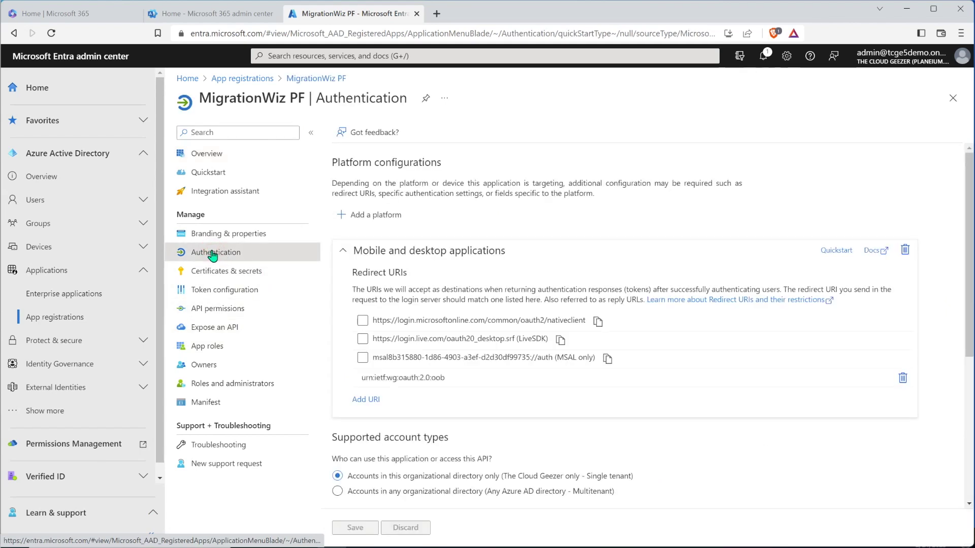
scroll(477, 414, "down", 5)
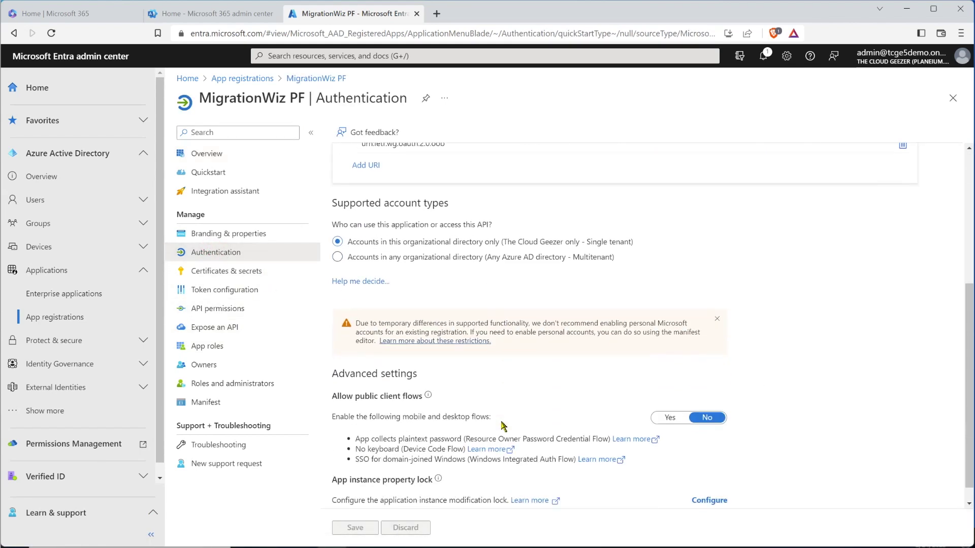
left_click(671, 399)
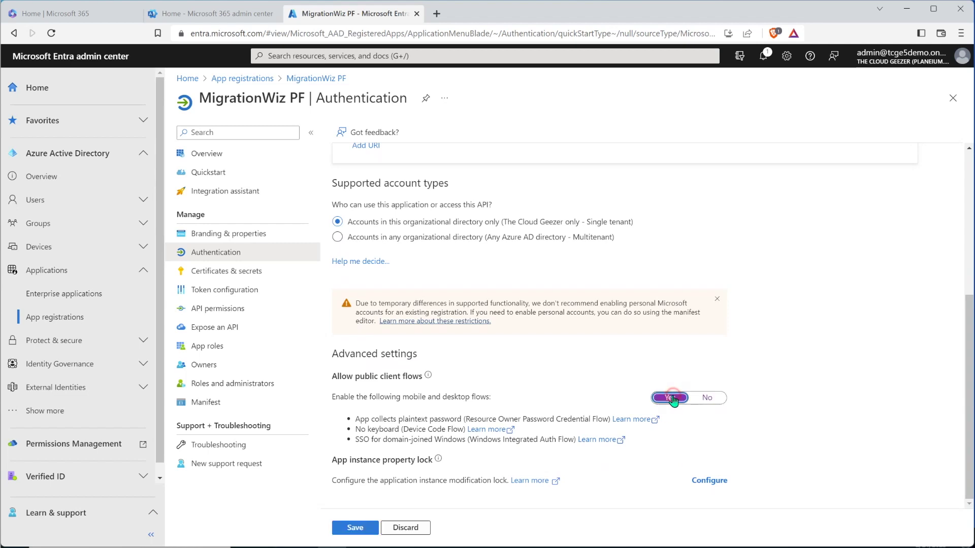
left_click(356, 528)
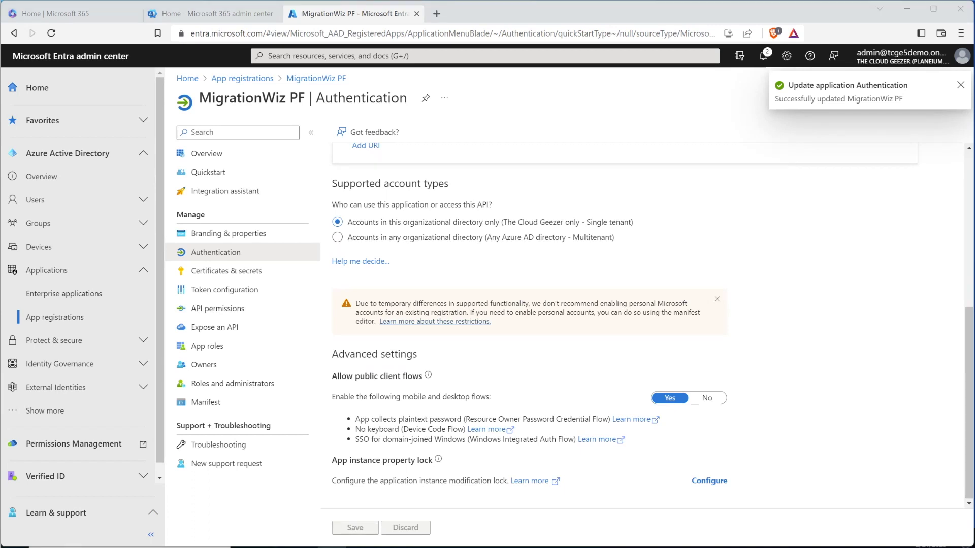
left_click(204, 311)
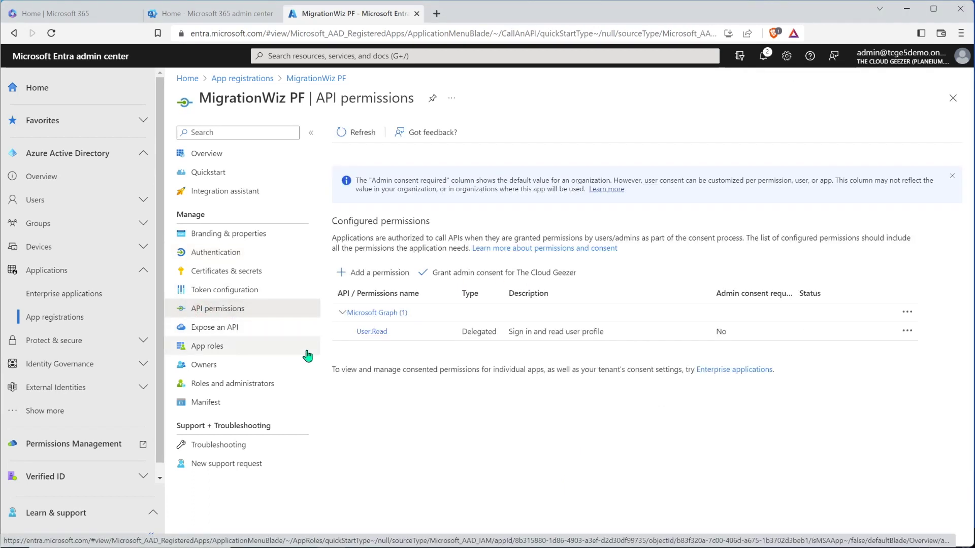
Add the delegated Office 365 Exchange Online EWS.AccessAsUser.All permission to MigrationWiz PF
left_click(370, 278)
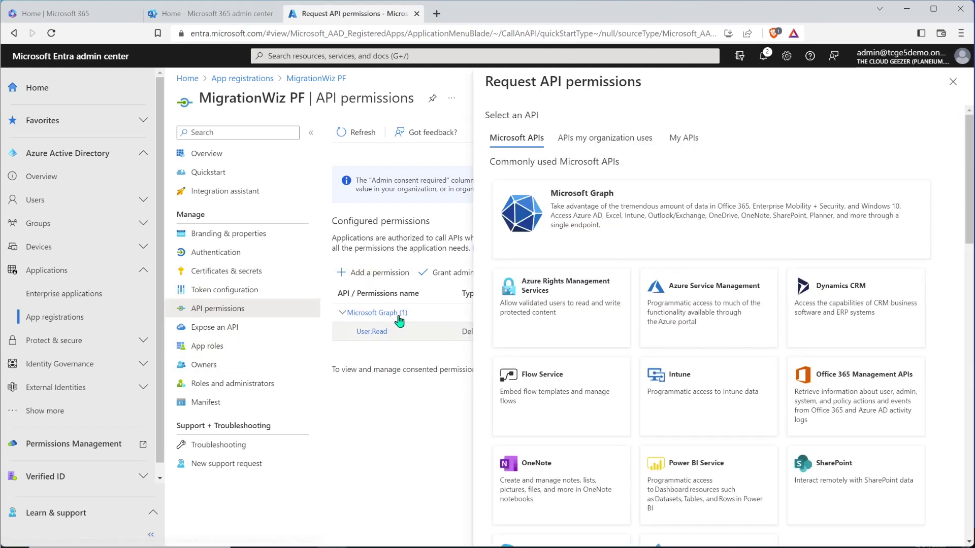
left_click(610, 141)
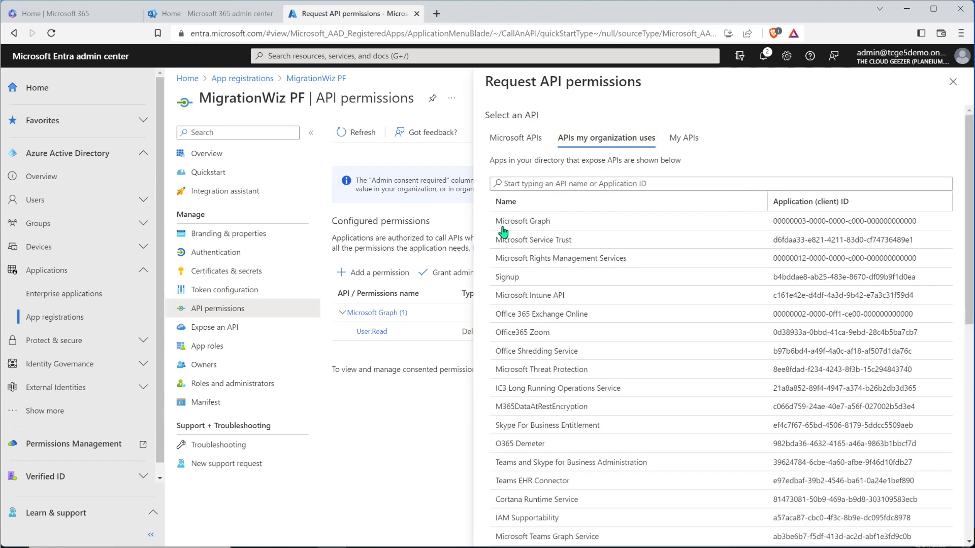
left_click(546, 183)
type("off")
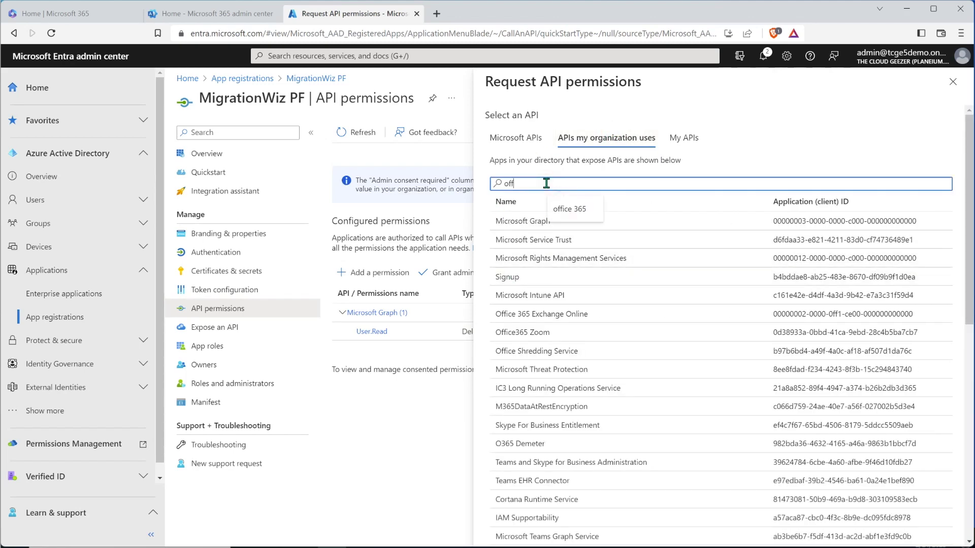
type("ice 365")
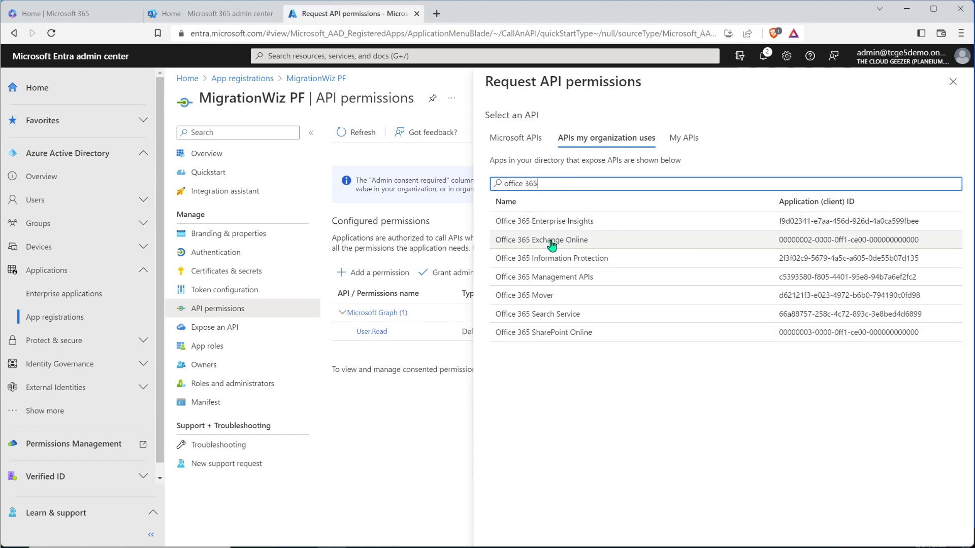
left_click(552, 246)
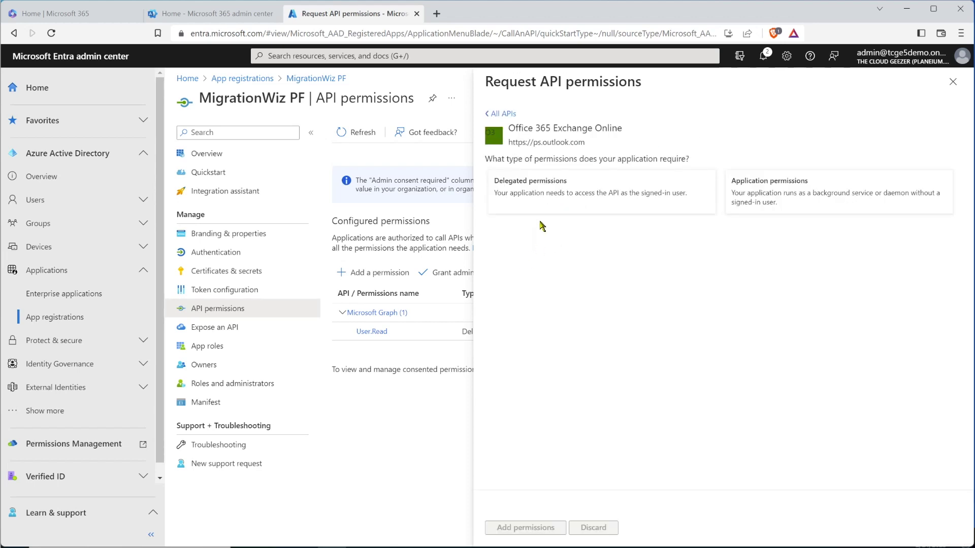
left_click(575, 189)
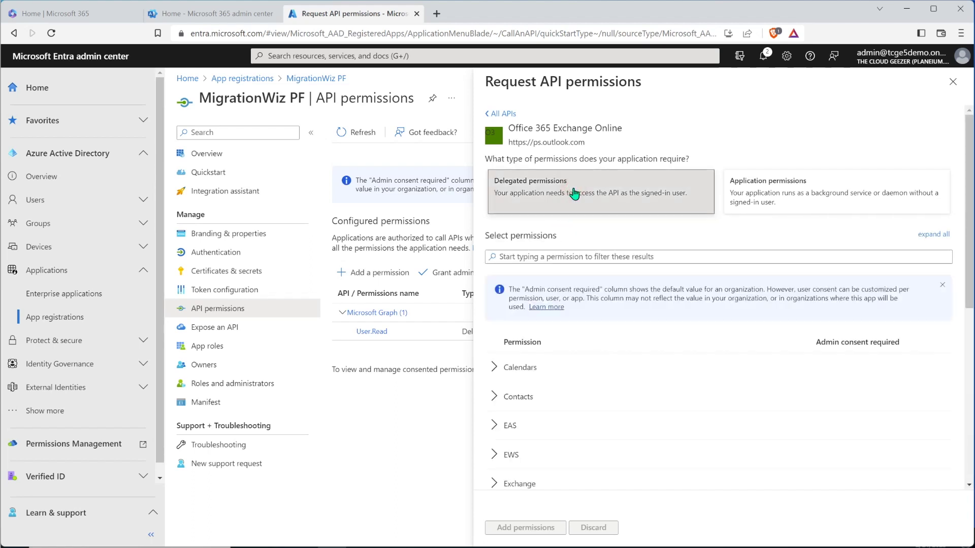
scroll(612, 299, "down", 2)
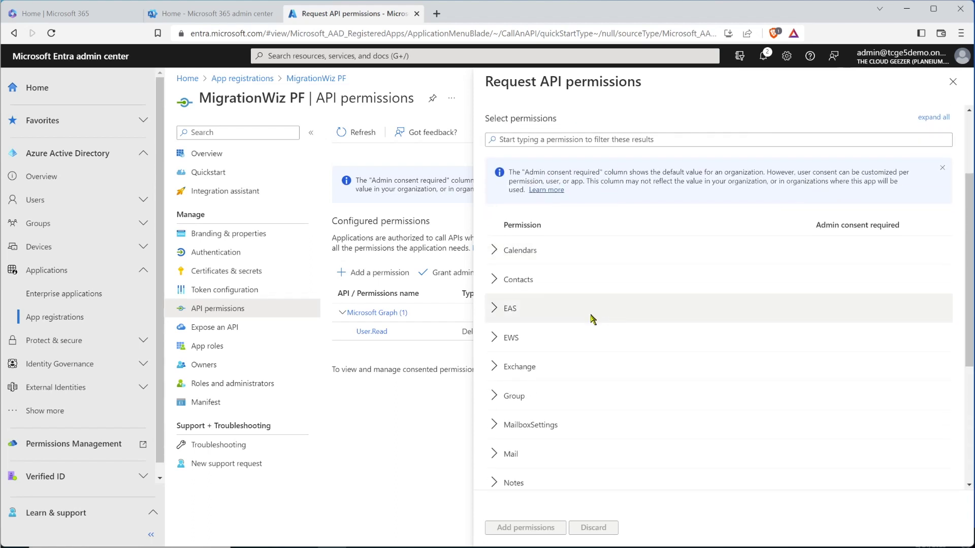
left_click(494, 338)
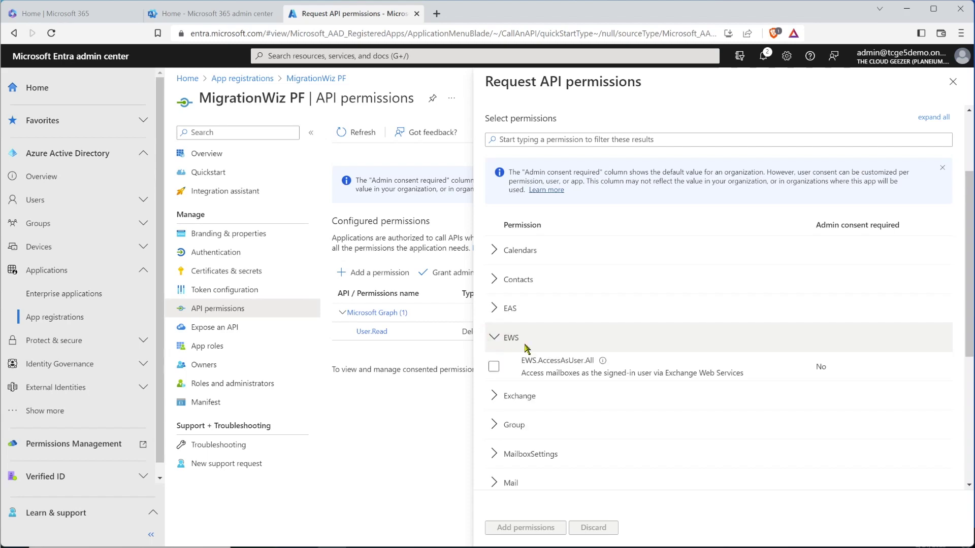
left_click(494, 369)
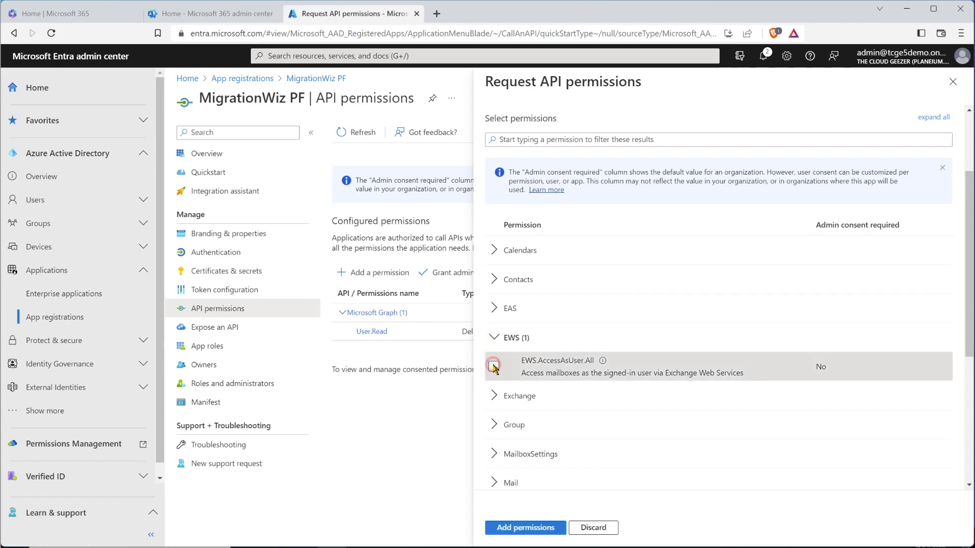
left_click(524, 531)
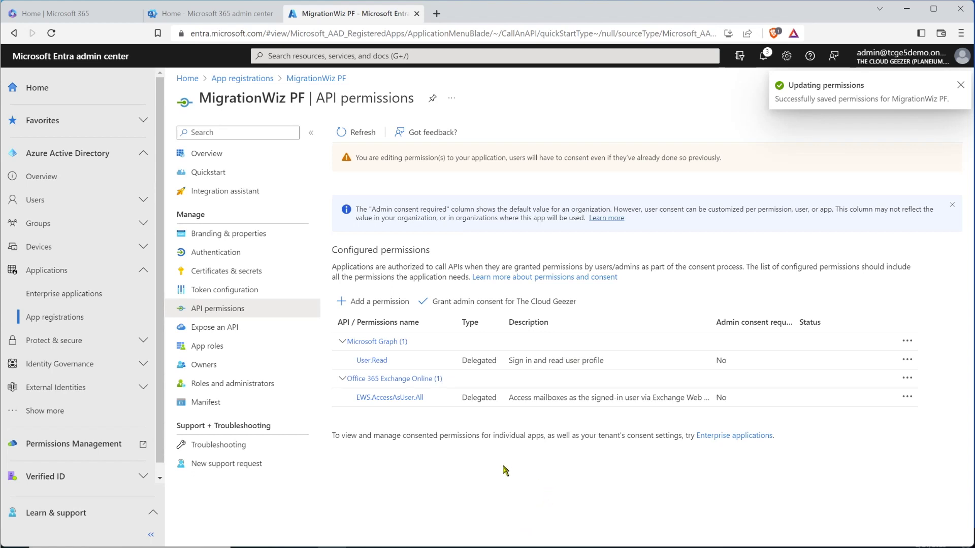
Grant admin consent for the organization and return to the app's Overview
left_click(486, 303)
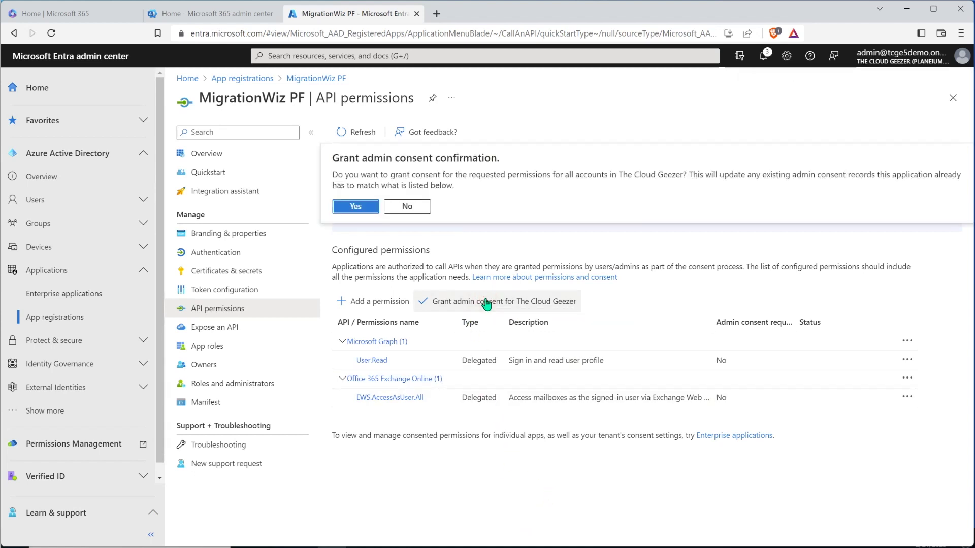
left_click(356, 206)
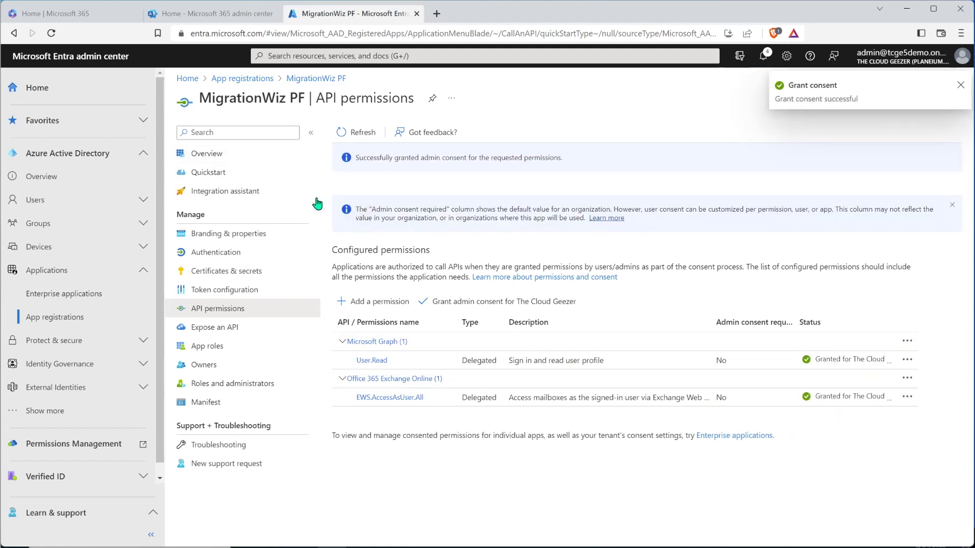
left_click(228, 156)
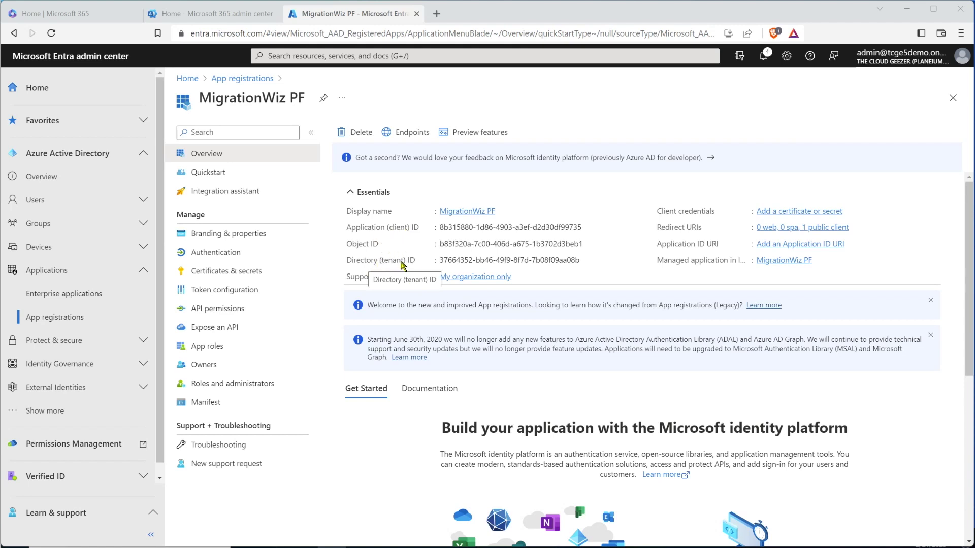
Copy MigrationWiz PF's Application (client) ID into Notepad
left_click(348, 227)
left_click_drag(349, 229, 587, 227)
key("ctrl+c")
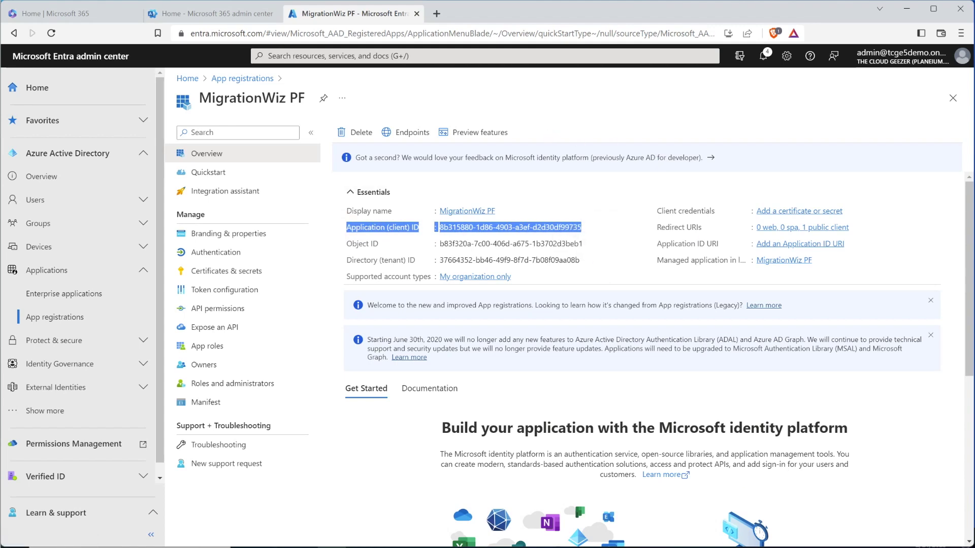
key("alt+Tab")
key("ctrl+v")
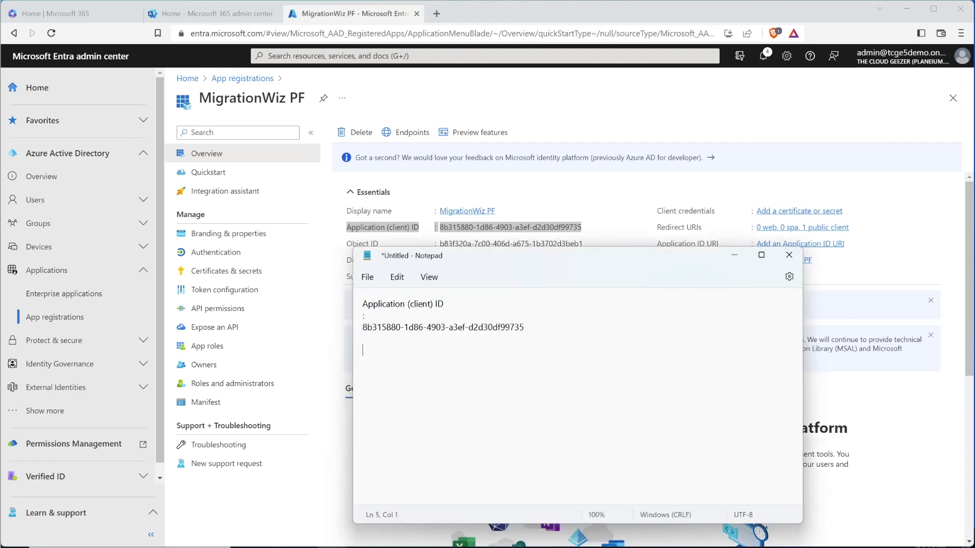
left_click_drag(610, 256, 641, 351)
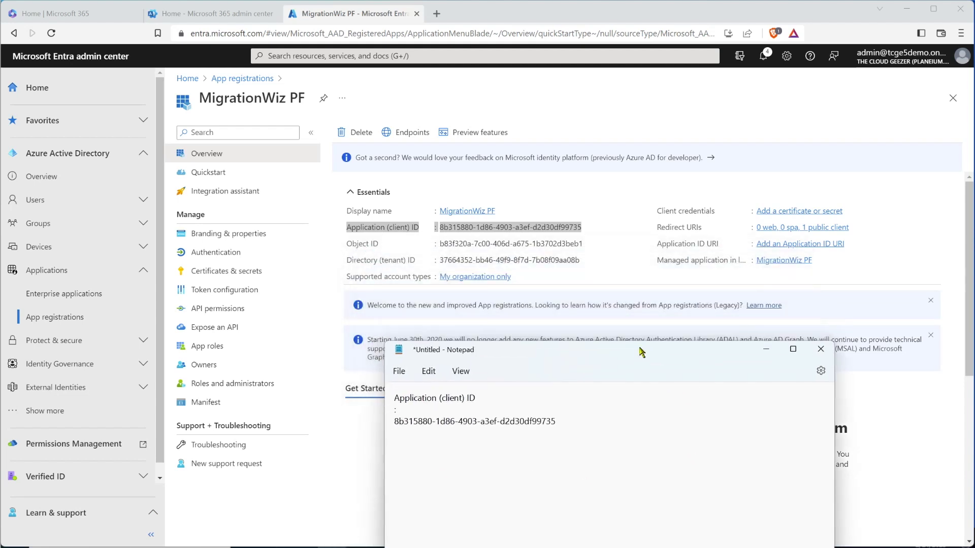
Paste the Directory (tenant) ID into Notepad below the client ID
left_click(380, 258)
left_click_drag(349, 261, 580, 262)
key("ctrl+c")
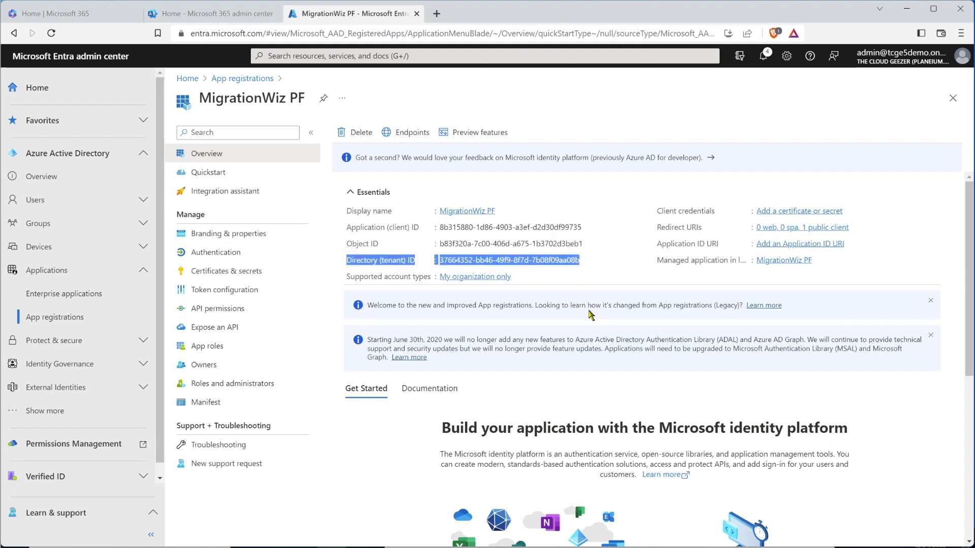
key("alt+Tab")
left_click(437, 463)
key("ctrl+v")
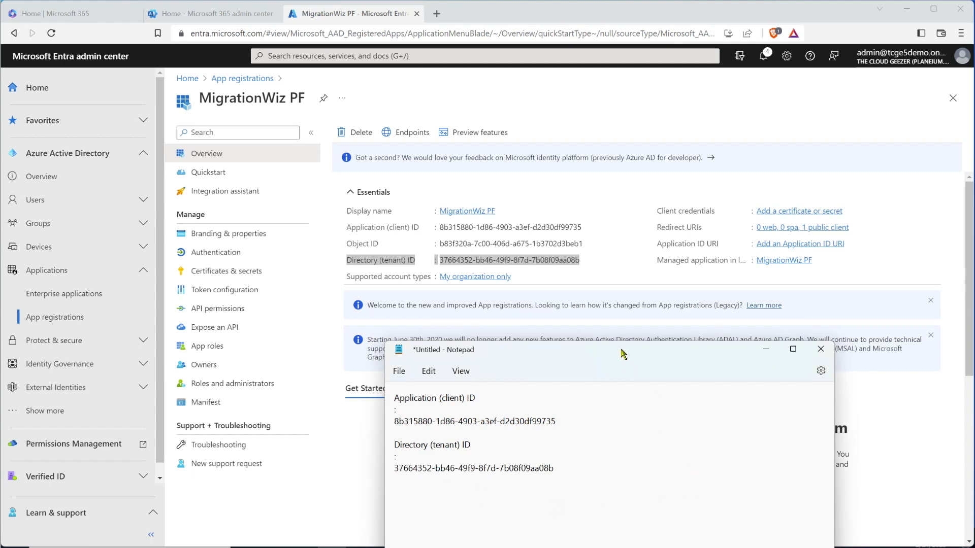
key("alt+Tab")
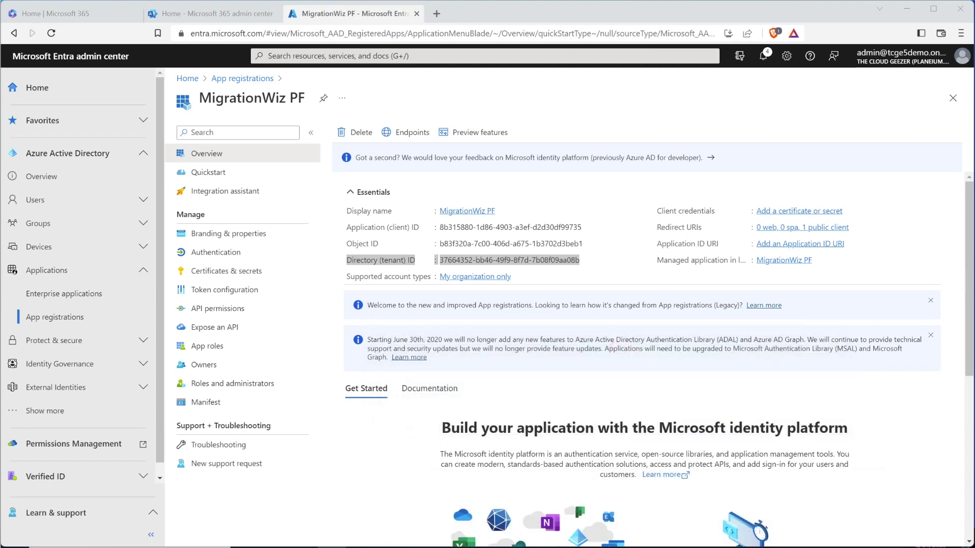
key("alt+Tab")
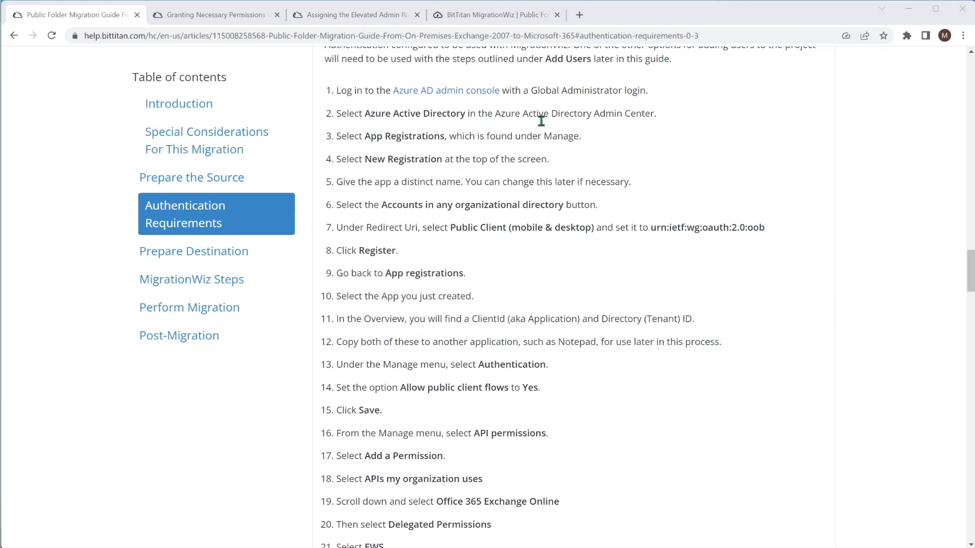
Prefix the client ID in Notepad with ModernAuthClientIdImport= from the guide
scroll(651, 335, "down", 2)
scroll(650, 335, "down", 7)
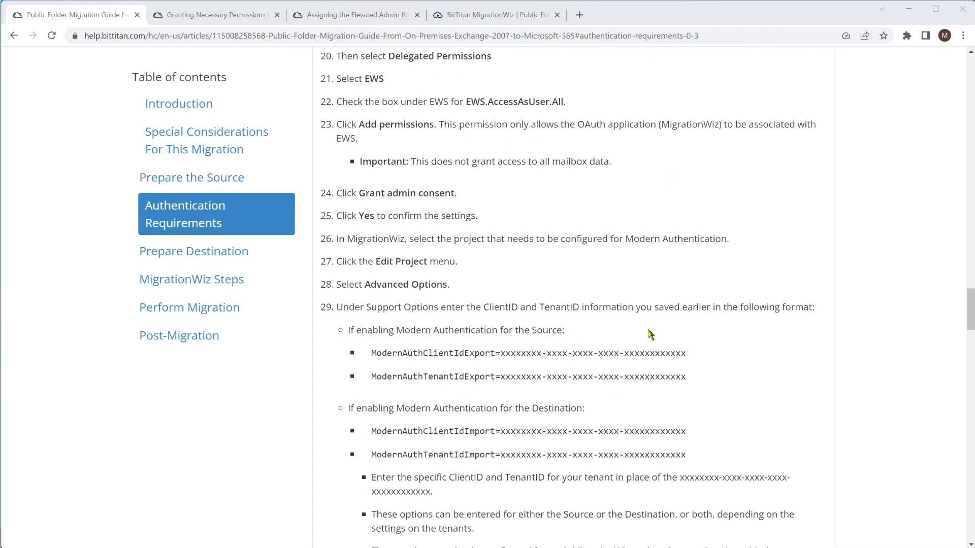
scroll(650, 336, "down", 1)
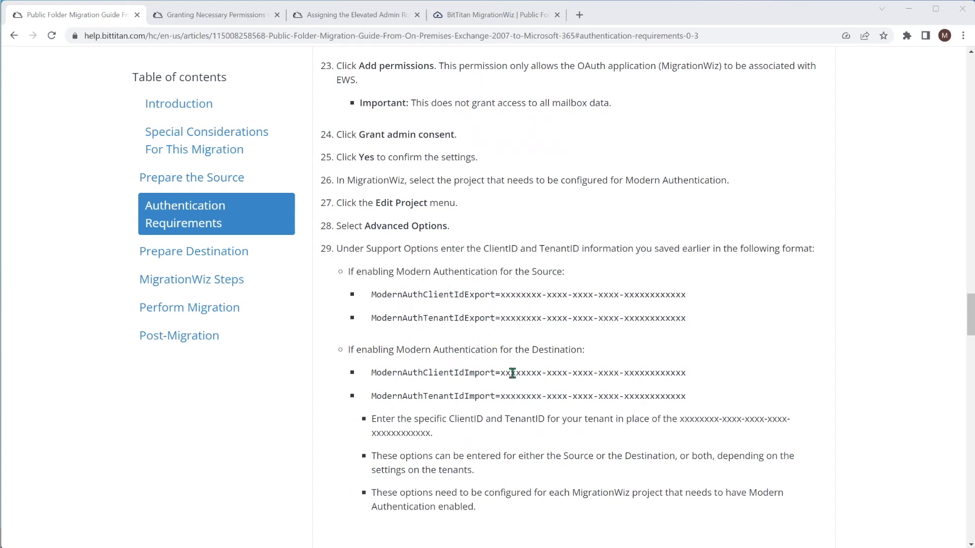
left_click_drag(373, 373, 499, 372)
key("ctrl+c")
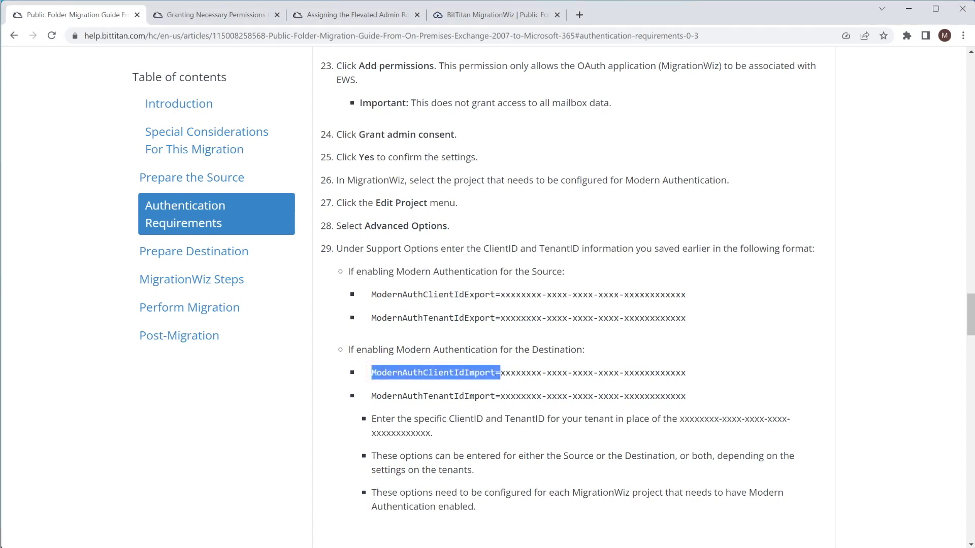
key("alt+Tab")
left_click(510, 294)
key("ctrl+v")
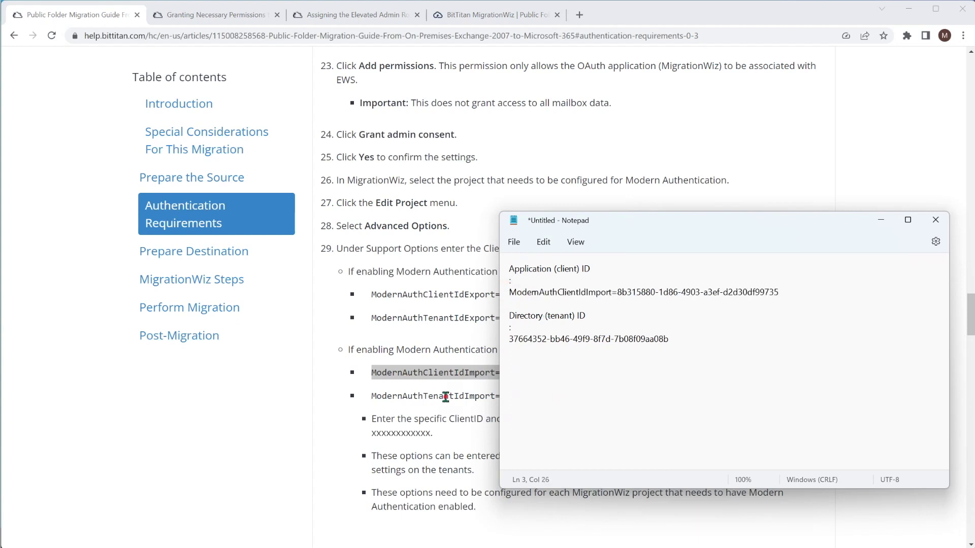
Prefix the tenant ID in Notepad with ModernAuthTenantIdImport= from the guide
left_click(446, 397)
left_click_drag(483, 398, 370, 396)
key("ctrl+c")
key("alt+Tab")
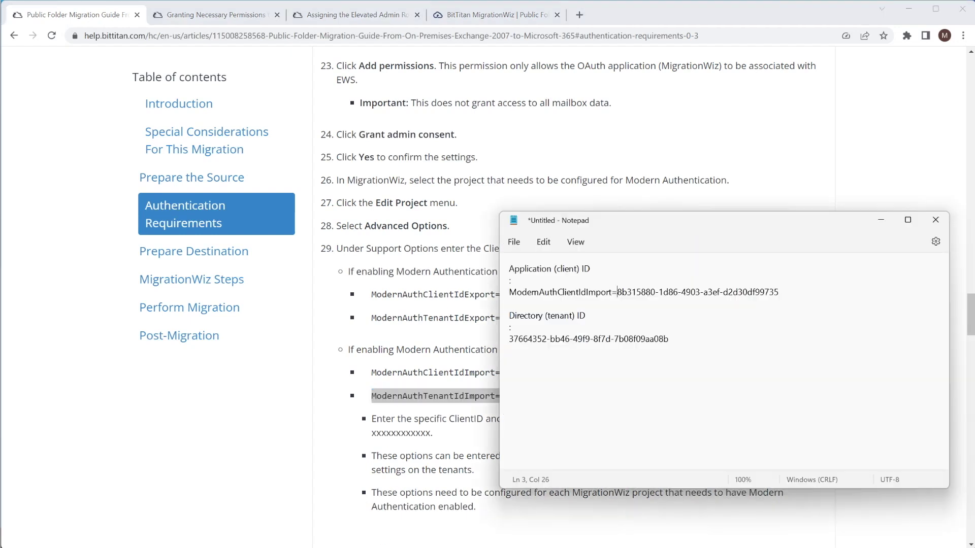
left_click(510, 339)
key("ctrl+v")
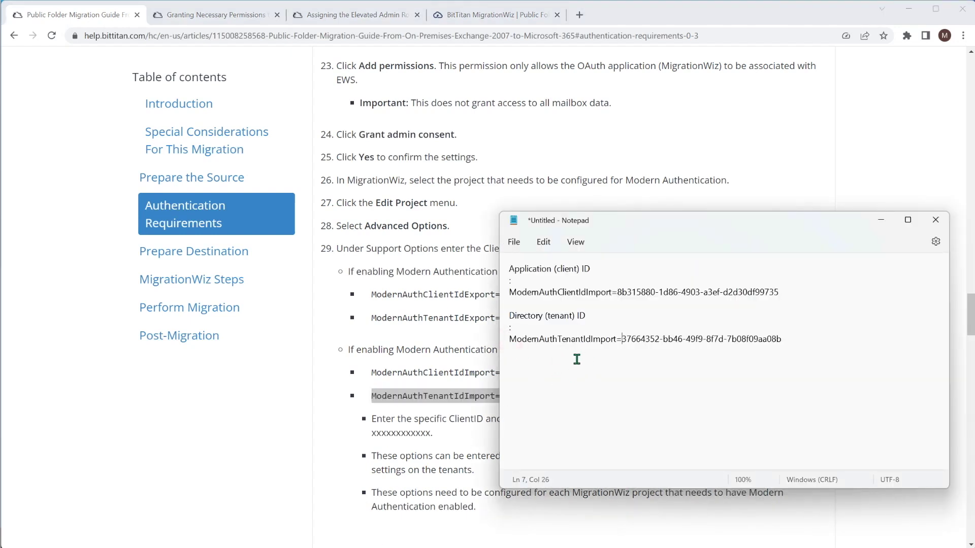
key("alt+Tab")
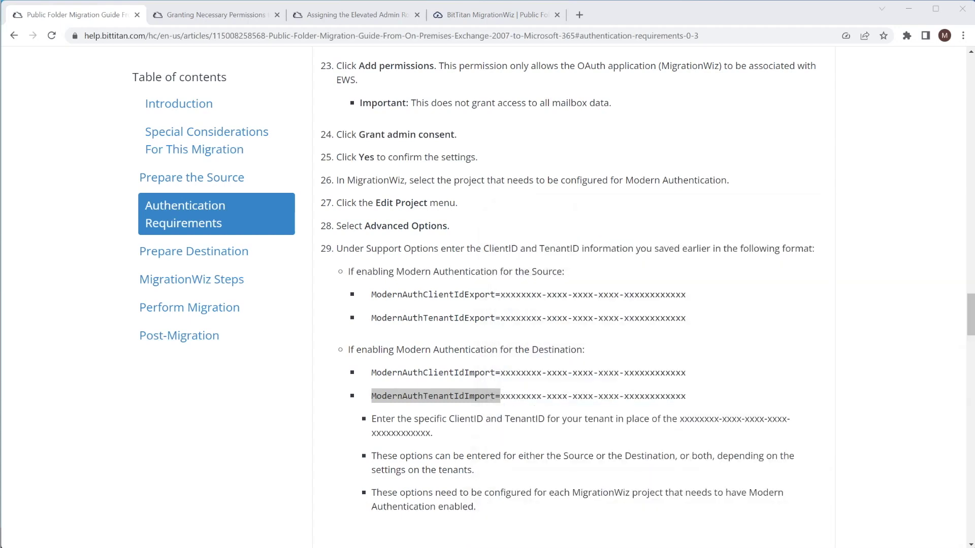
scroll(380, 320, "up", 20)
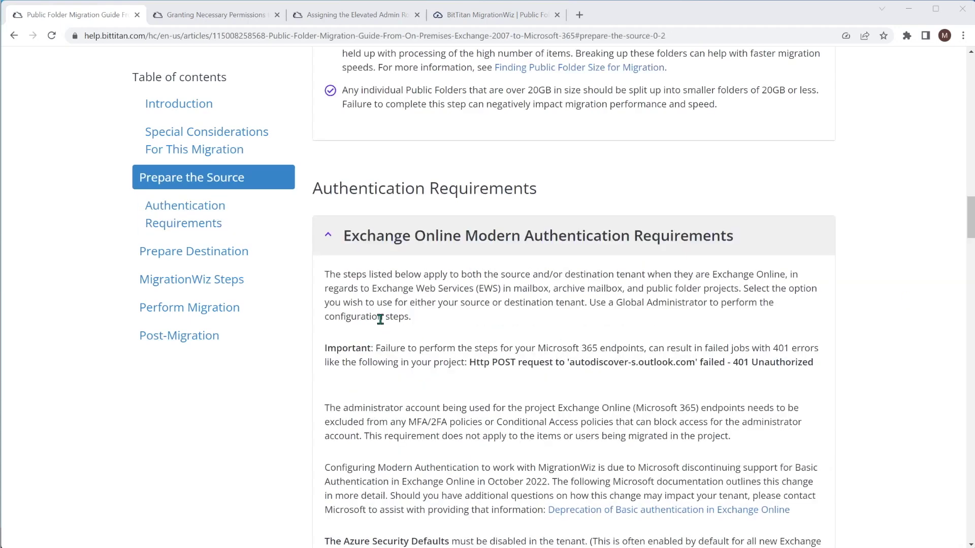
Collapse Exchange Online Modern Authentication and read the guide's Prepare Destination public folder mailbox steps
left_click(330, 239)
scroll(385, 283, "down", 1)
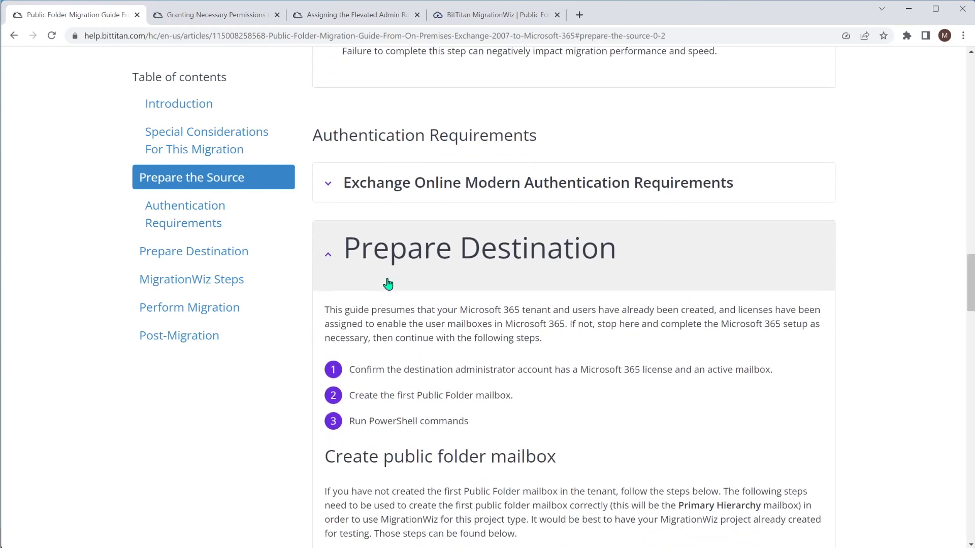
scroll(391, 284, "down", 2)
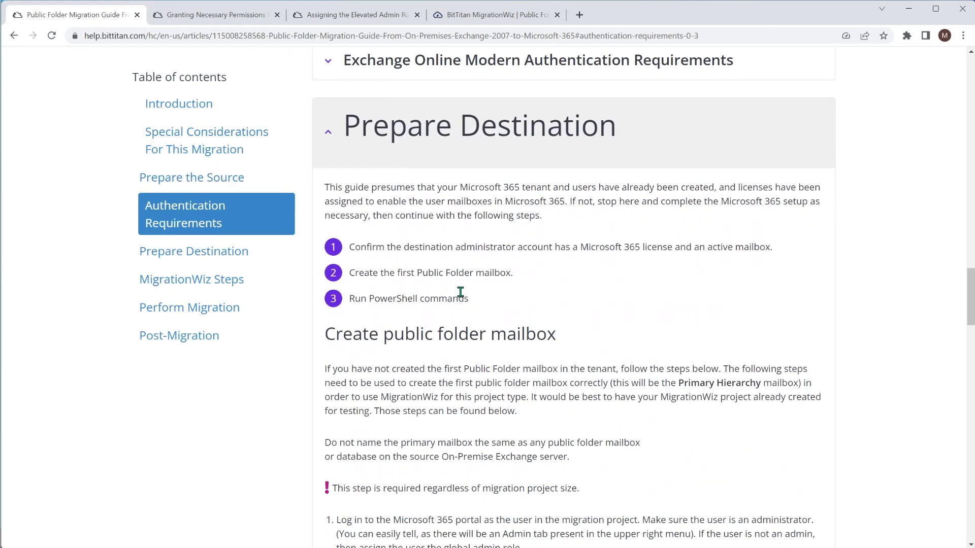
scroll(460, 287, "down", 1)
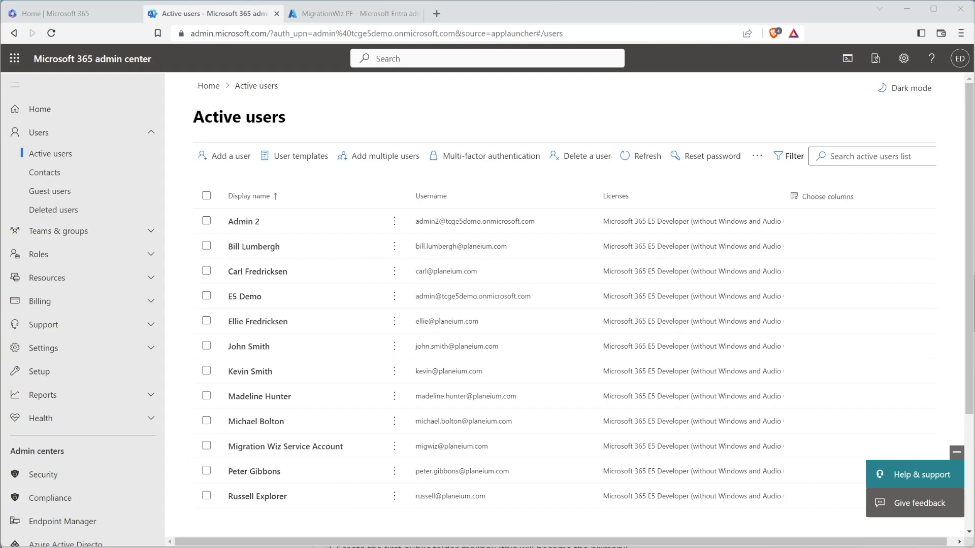
key("alt+Tab")
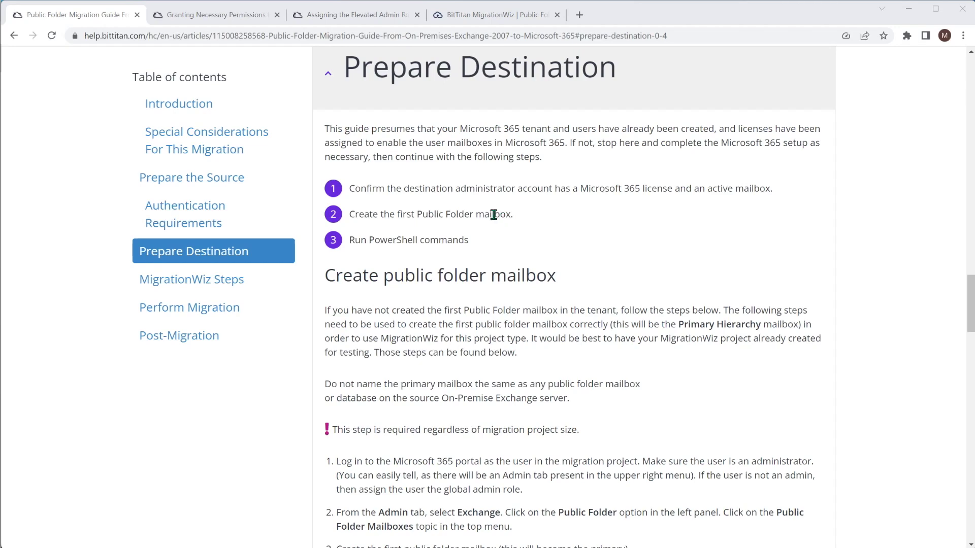
scroll(542, 260, "down", 1)
scroll(542, 260, "down", 3)
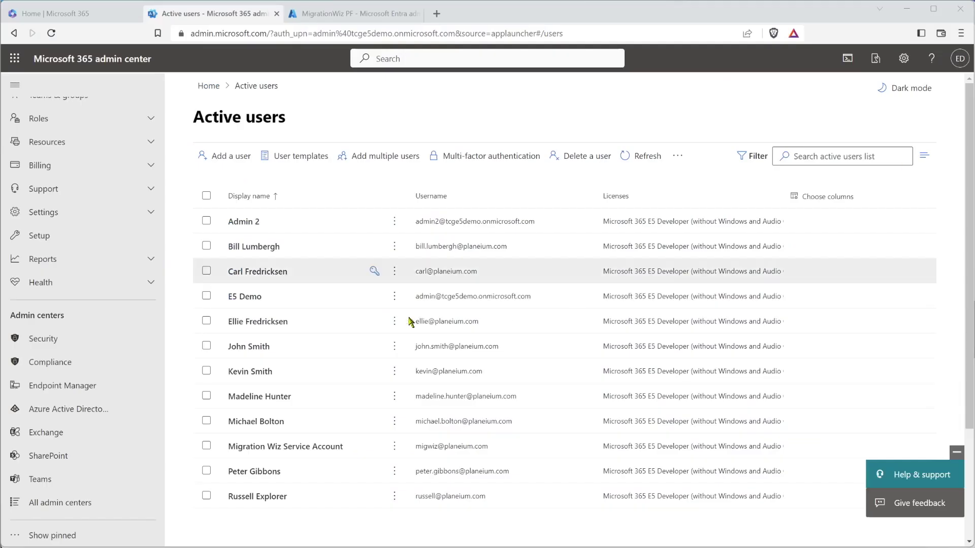
left_click(43, 434)
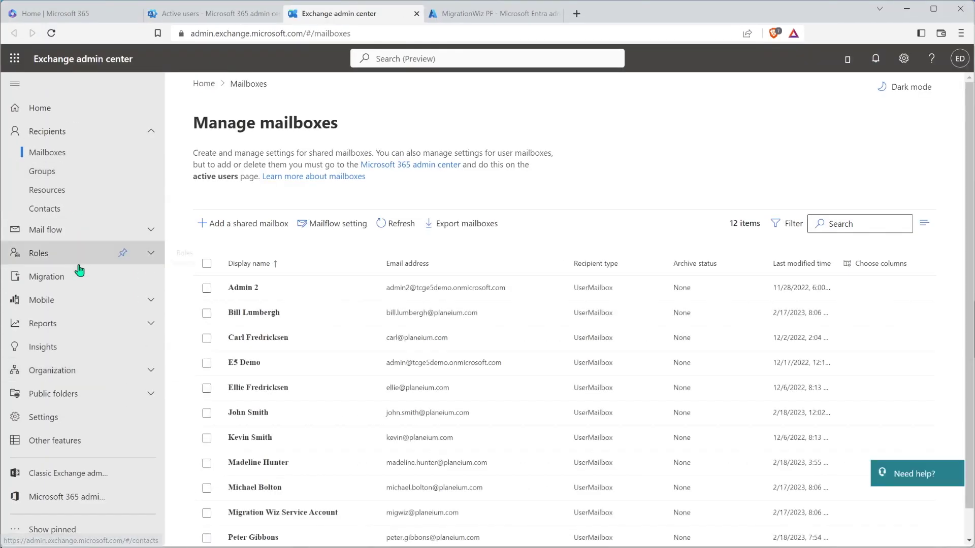
Add a new public folder mailbox named PFMailbox and confirm the save
left_click(72, 394)
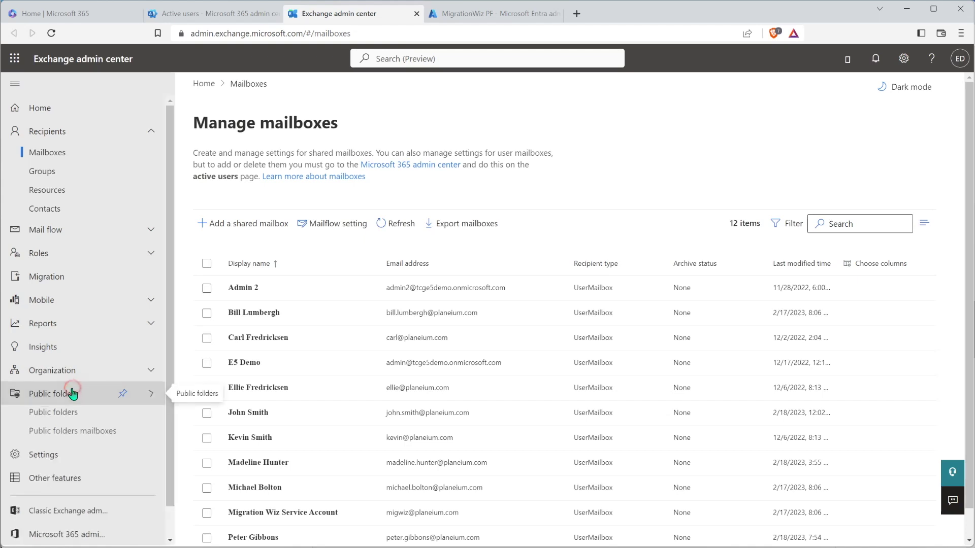
left_click(62, 436)
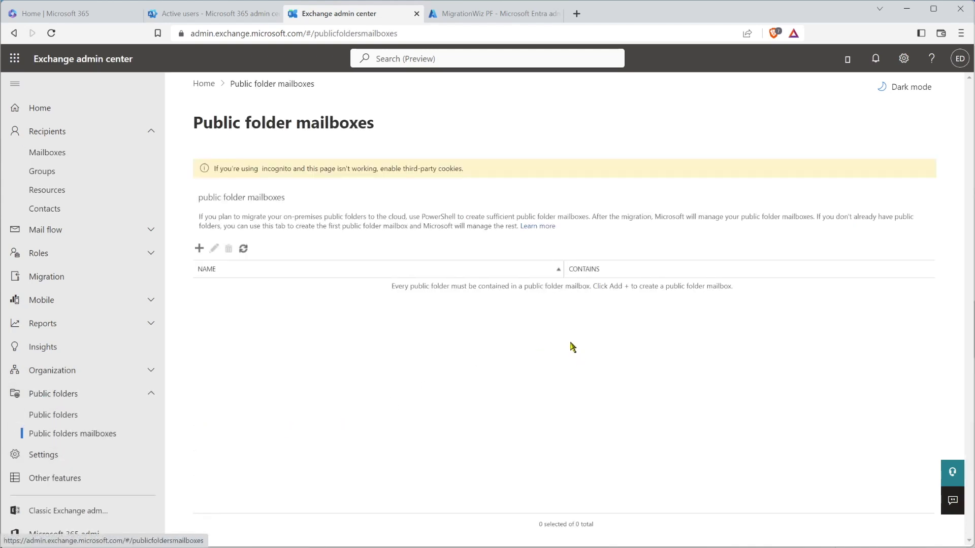
left_click(199, 249)
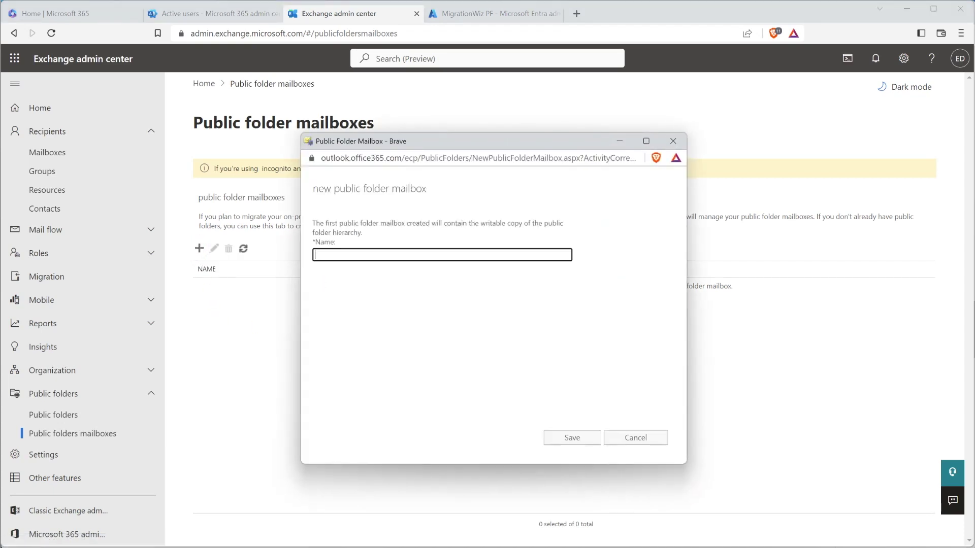
type("PFMailbox")
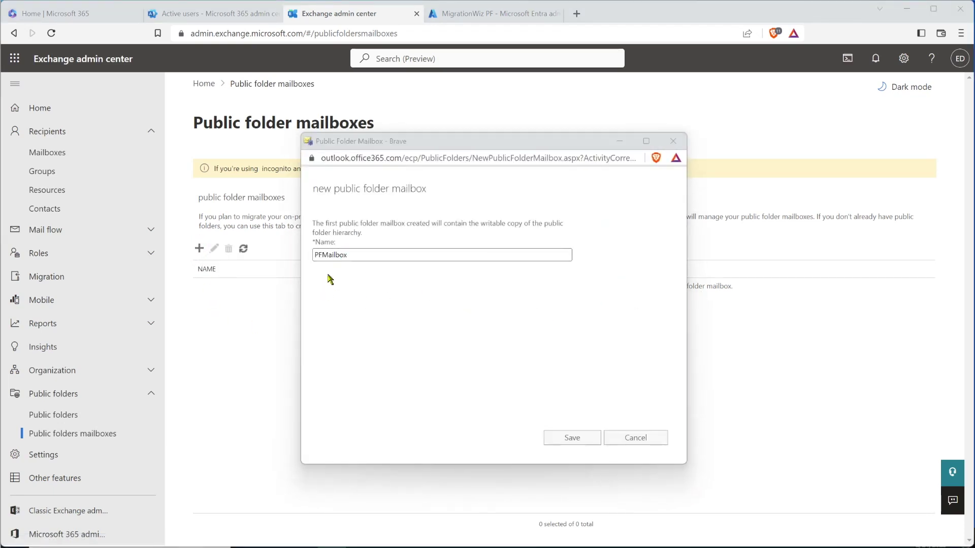
left_click(561, 441)
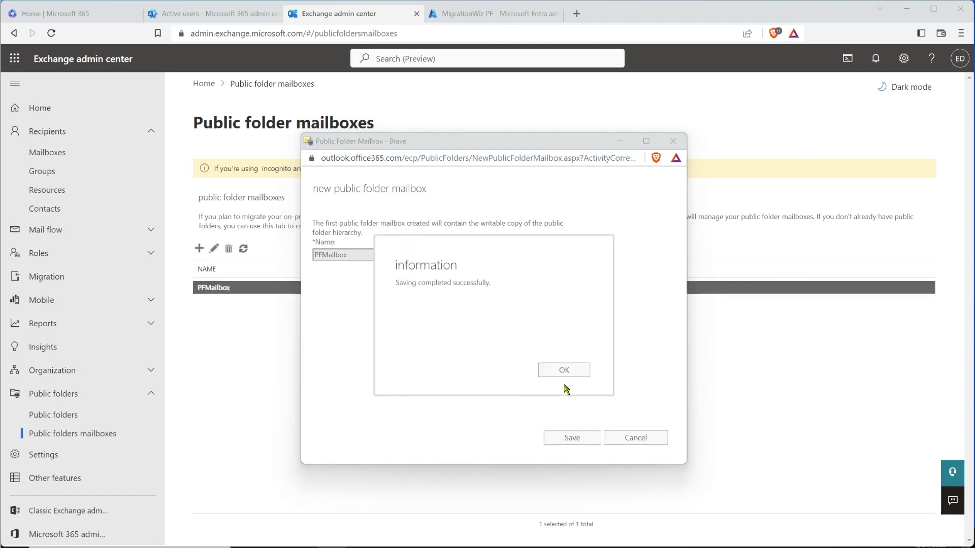
left_click(557, 374)
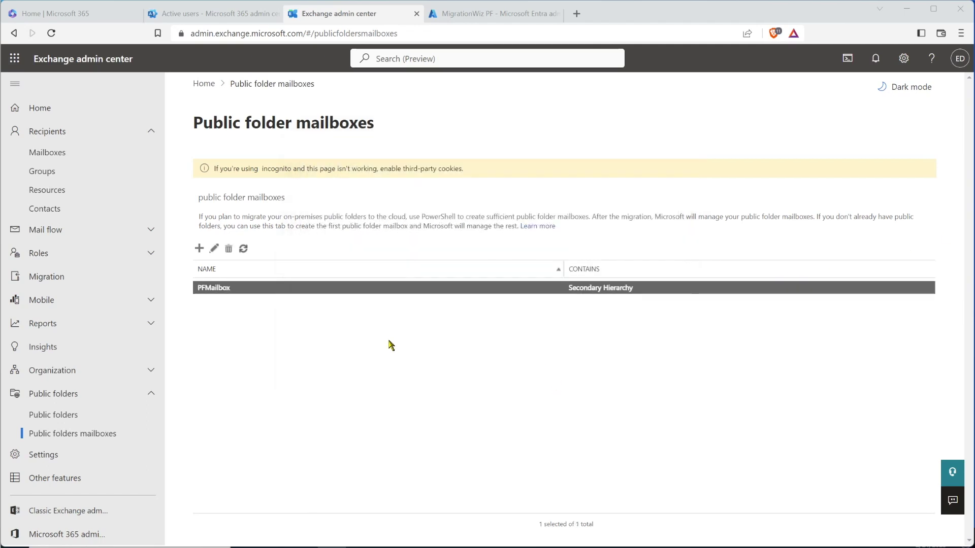
left_click(78, 422)
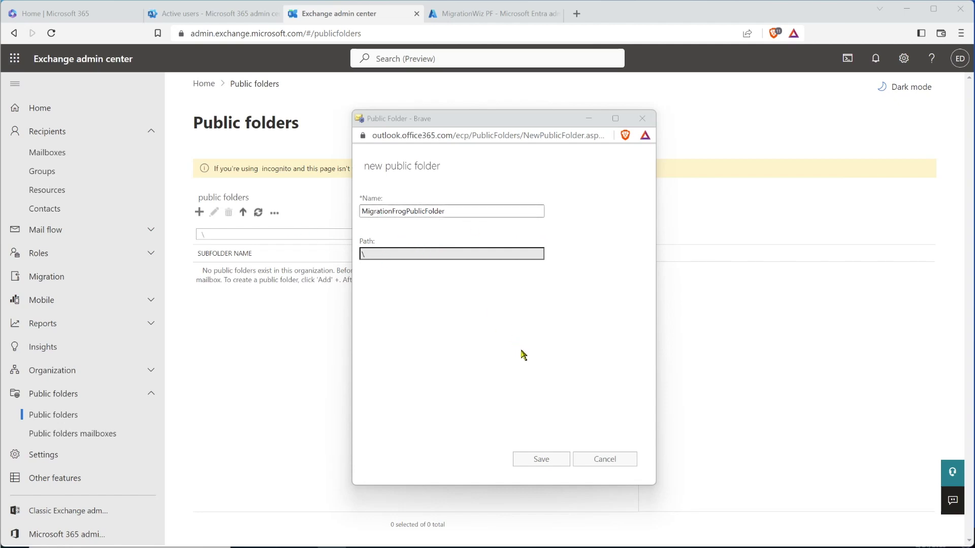
Save the MigrationFrogPublicFolder public folder at root path \ and confirm success
left_click(558, 459)
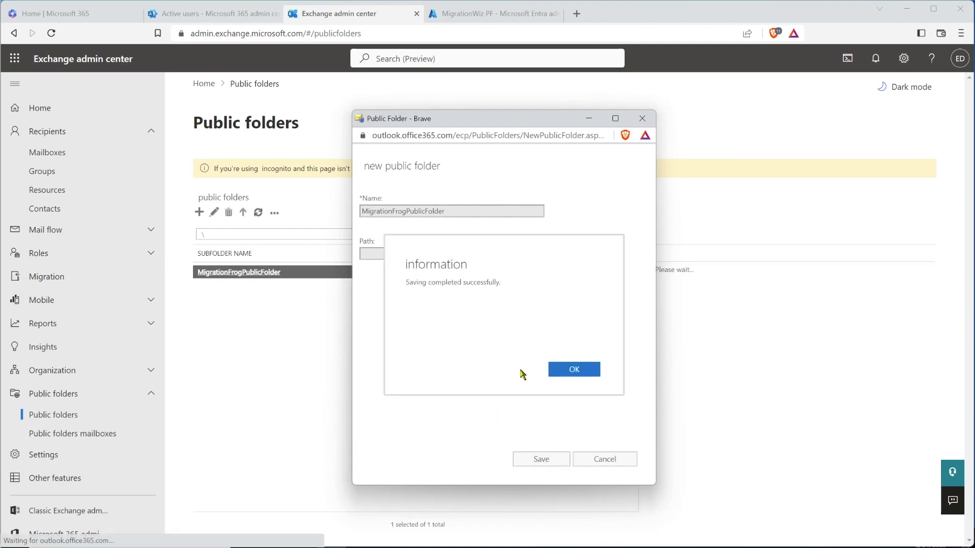
left_click(575, 371)
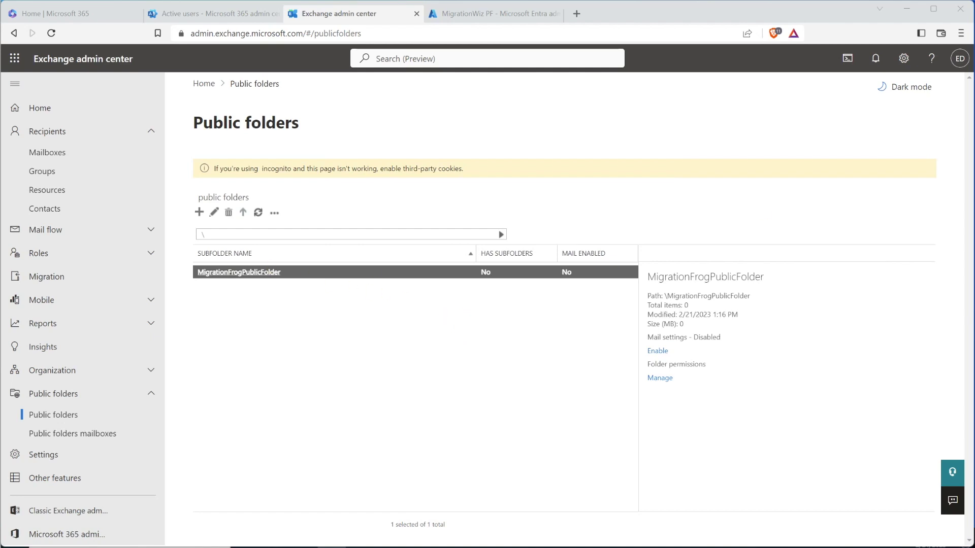
left_click(275, 213)
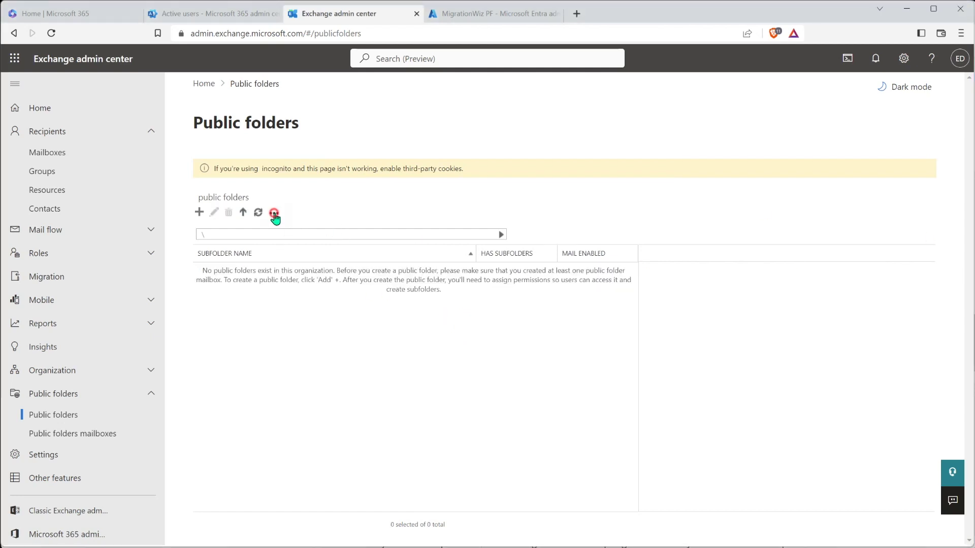
Give the Migration Wiz service account Owner permission on the public folder root
left_click(294, 232)
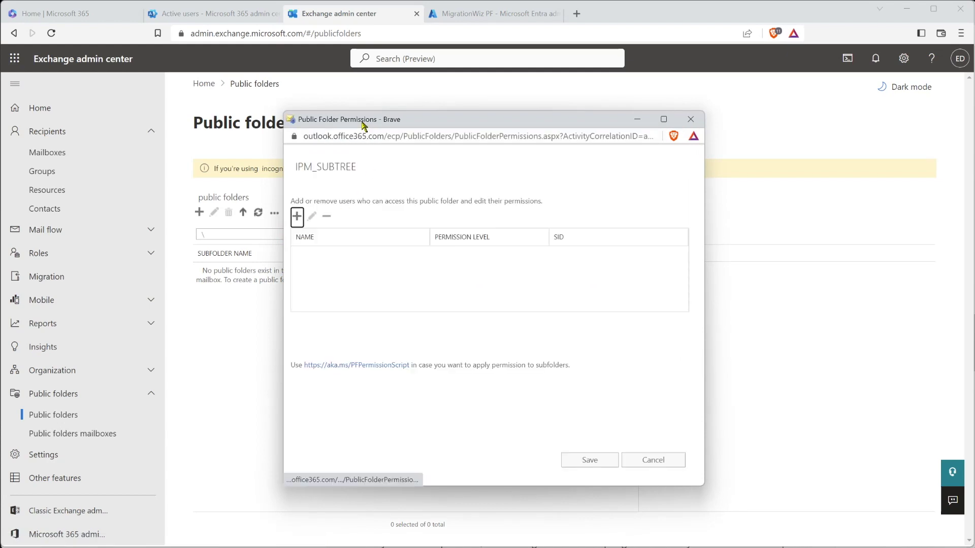
left_click(305, 214)
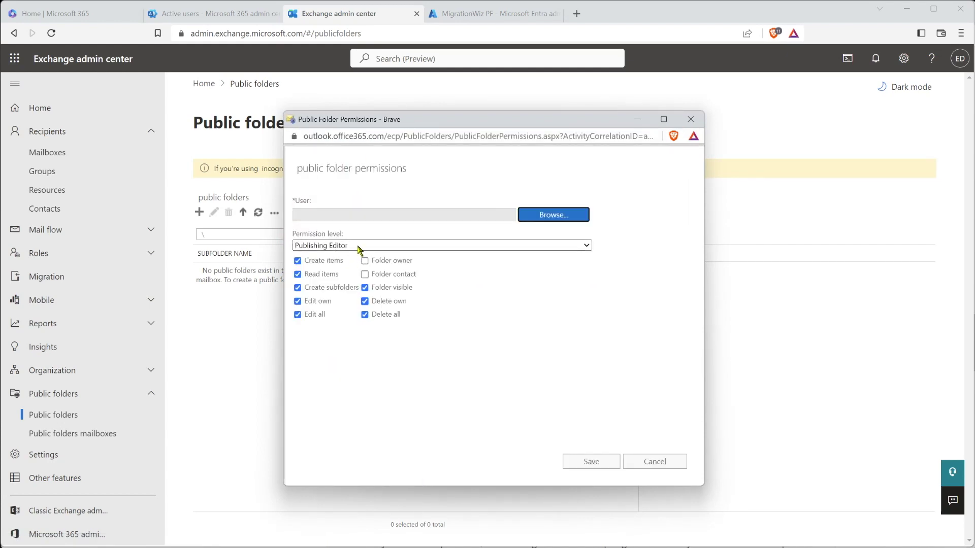
left_click(358, 246)
left_click(378, 325)
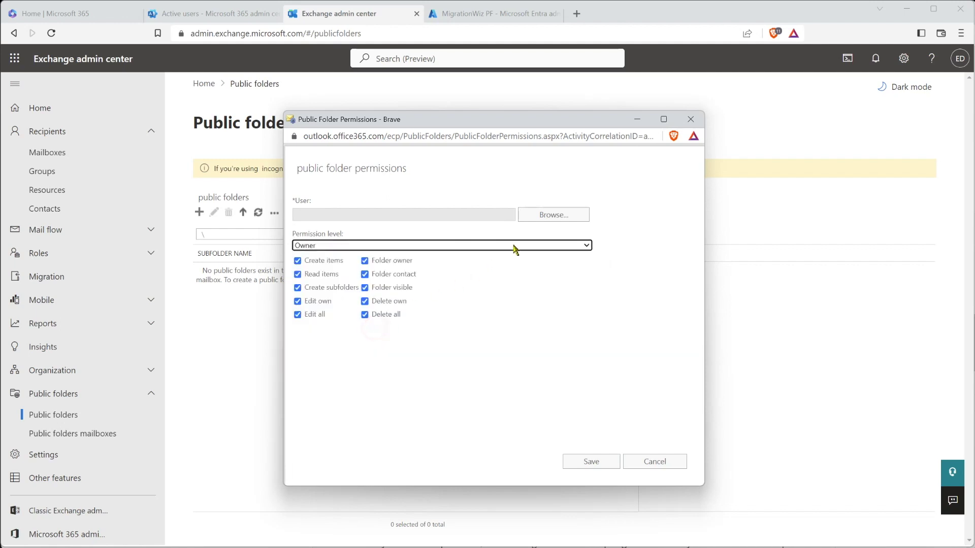
left_click(536, 215)
left_click(528, 356)
left_click(523, 474)
left_click(577, 466)
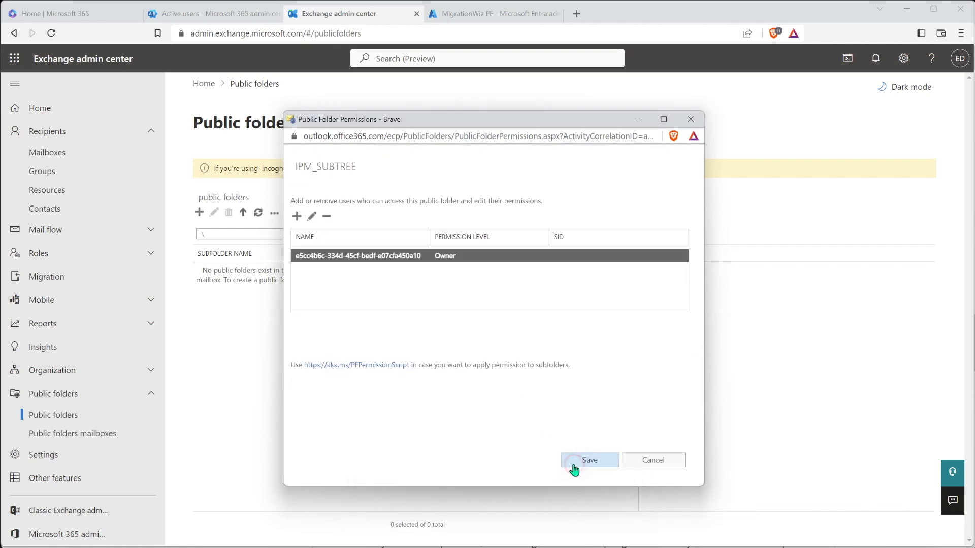
left_click(584, 463)
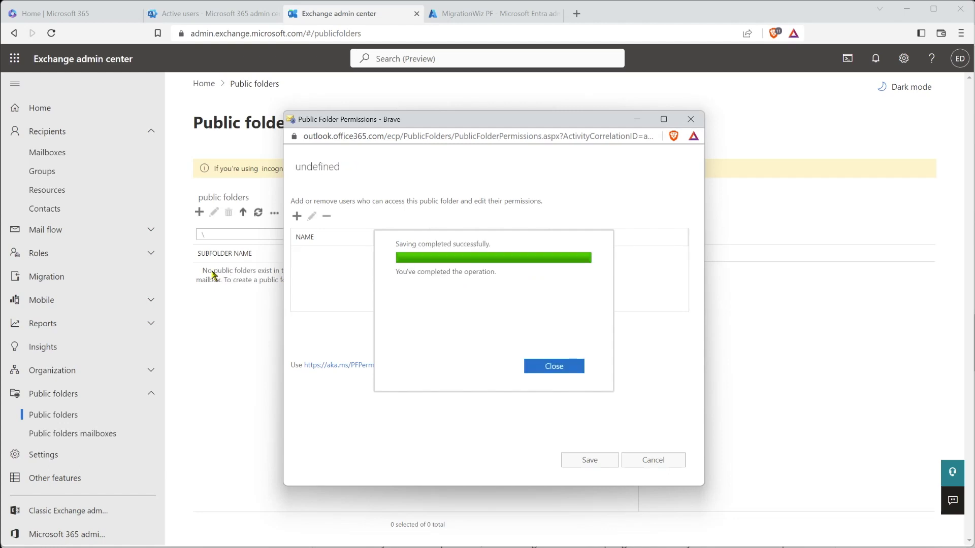
left_click(557, 372)
left_click(199, 213)
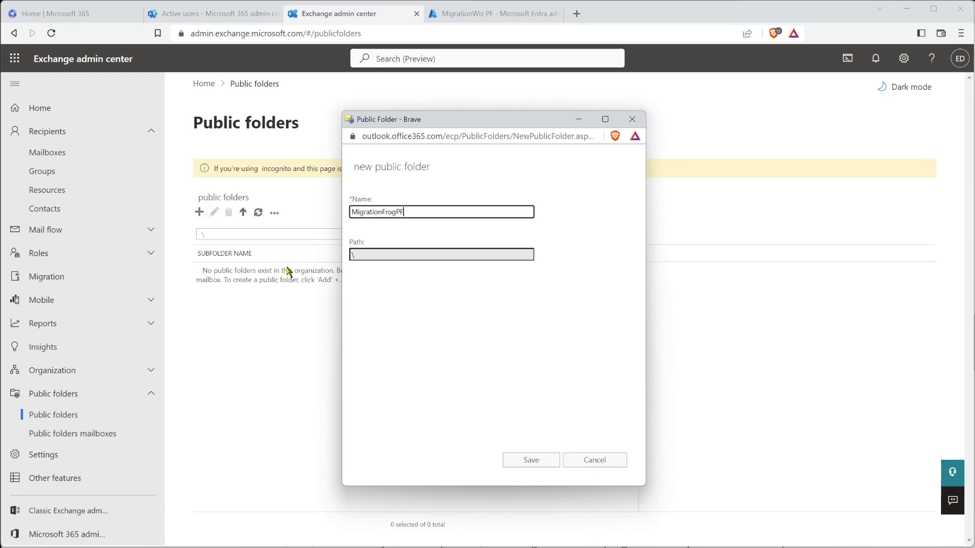
Save the MigrationFrogPF public folder and acknowledge the success message
left_click(518, 460)
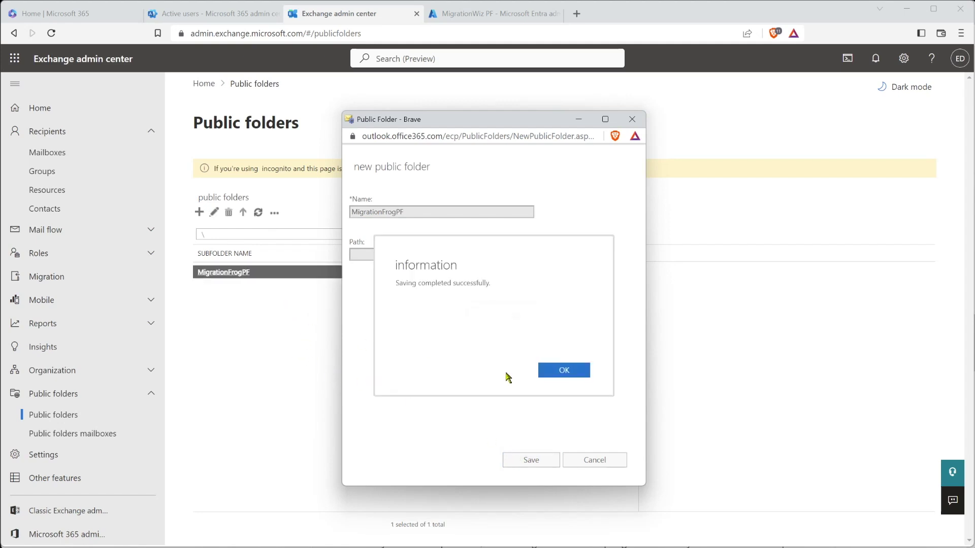
left_click(564, 371)
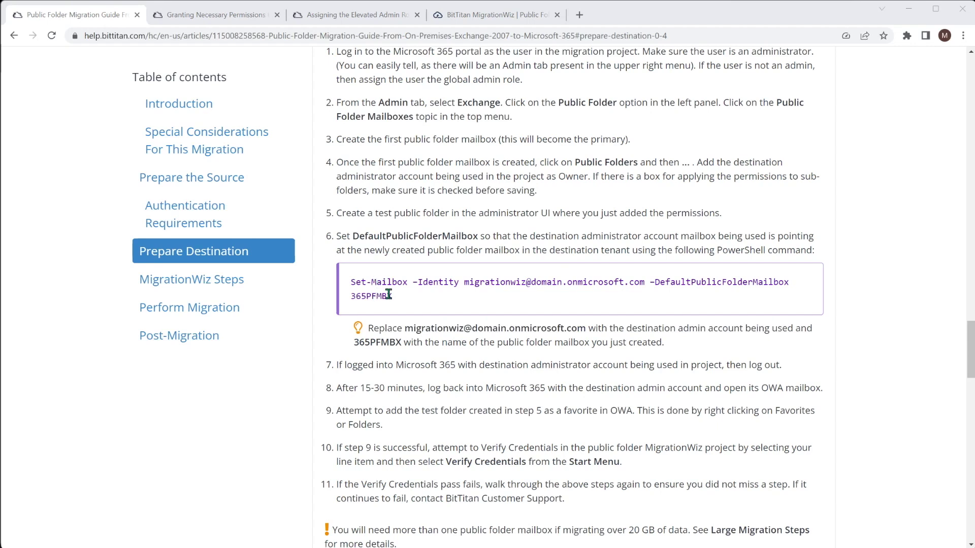
Run Set-Mailbox for the migration admin address with PFMailbox as default public folder mailbox
left_click_drag(392, 296, 358, 282)
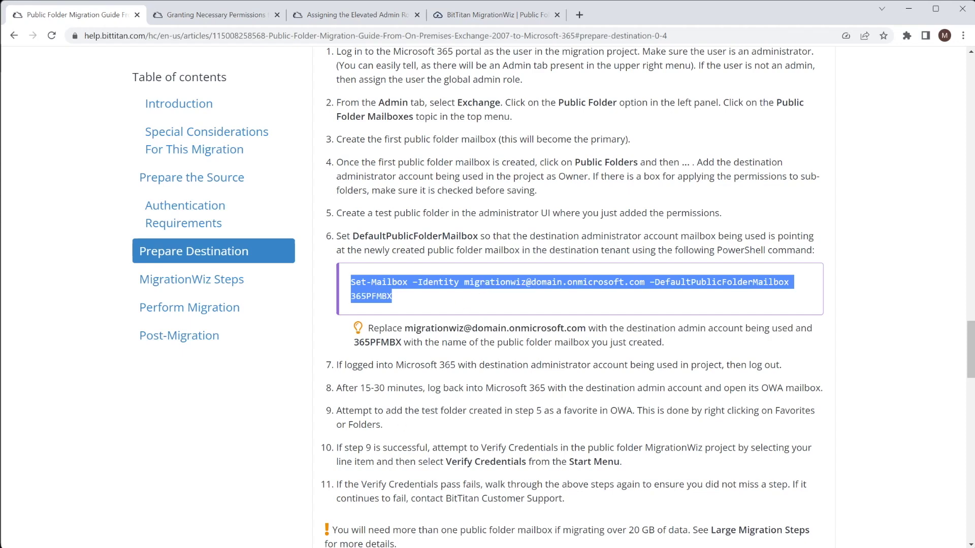
key("alt+Tab")
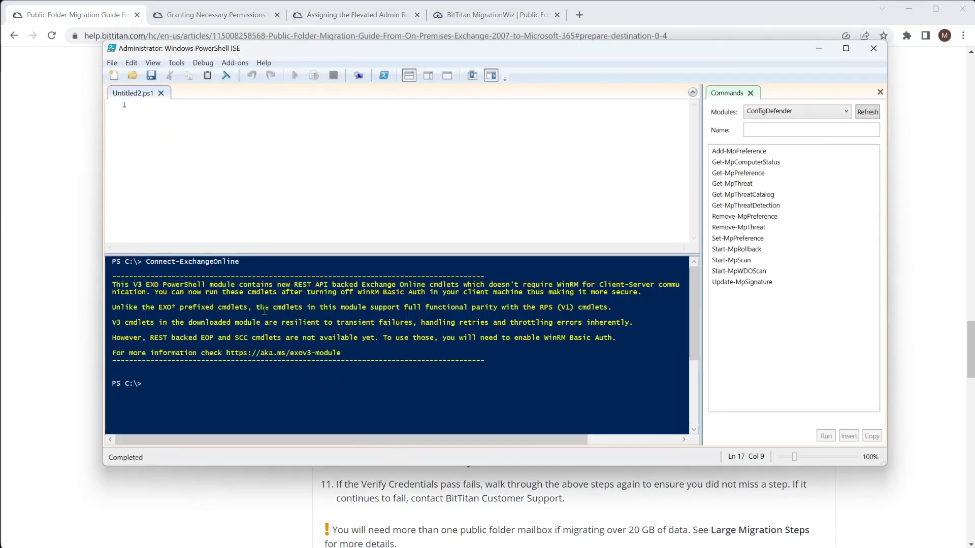
left_click(213, 141)
key("ctrl+v")
key("Return")
left_click_drag(234, 122, 380, 120)
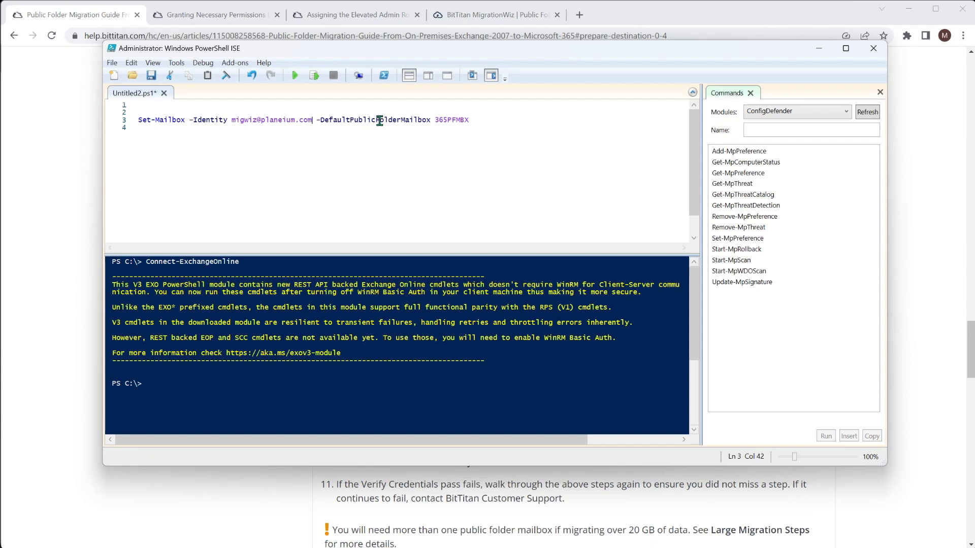
left_click_drag(435, 120, 473, 121)
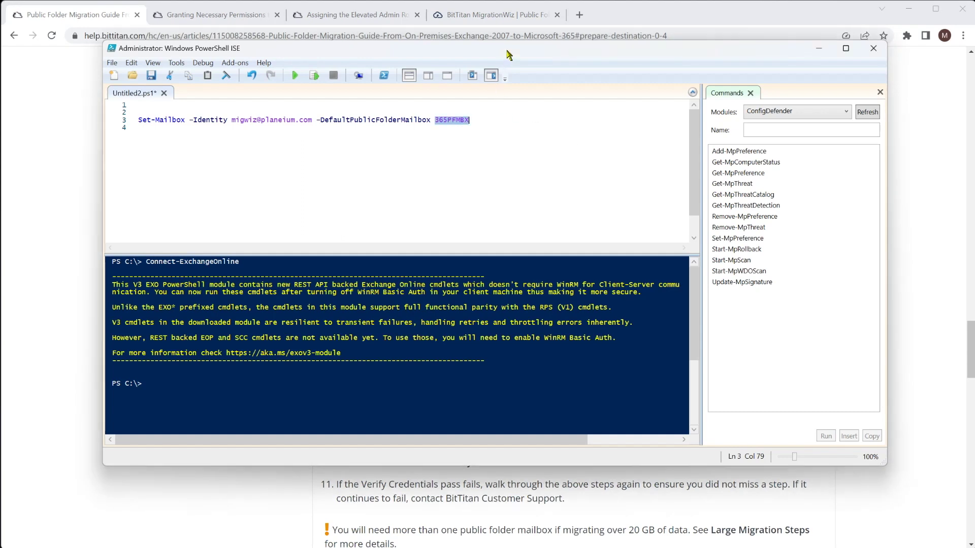
type("PF")
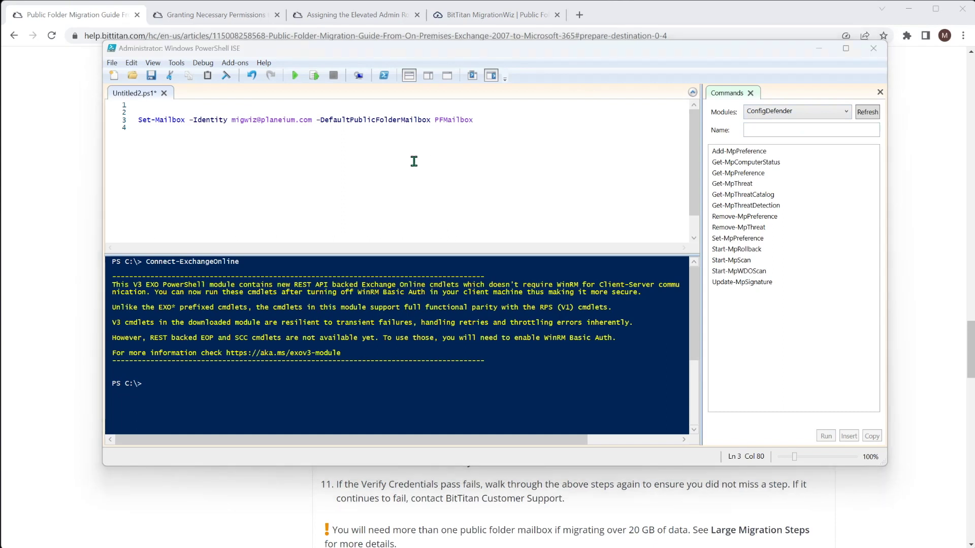
left_click(294, 75)
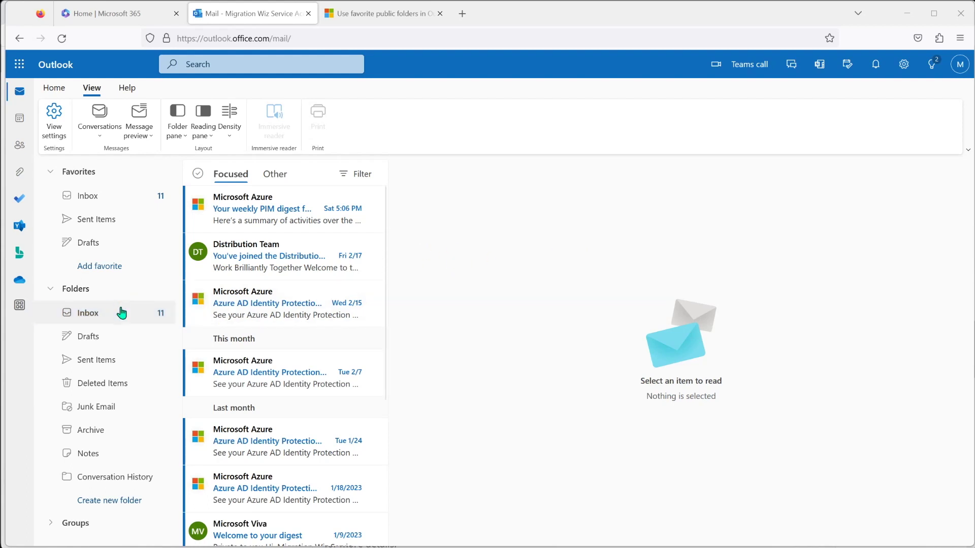
Add MigrationFrogPF from All Public Folders to Favorites and open it
right_click(81, 289)
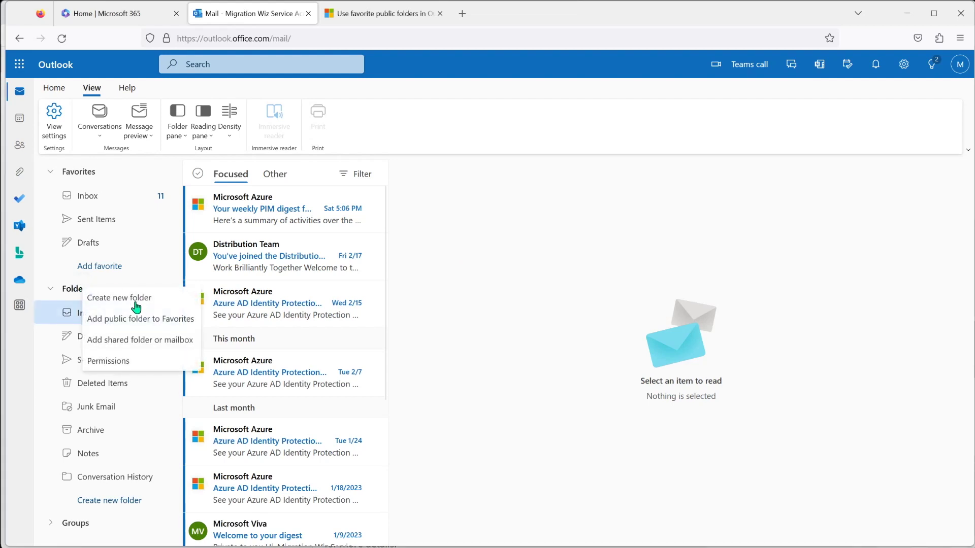
left_click(132, 321)
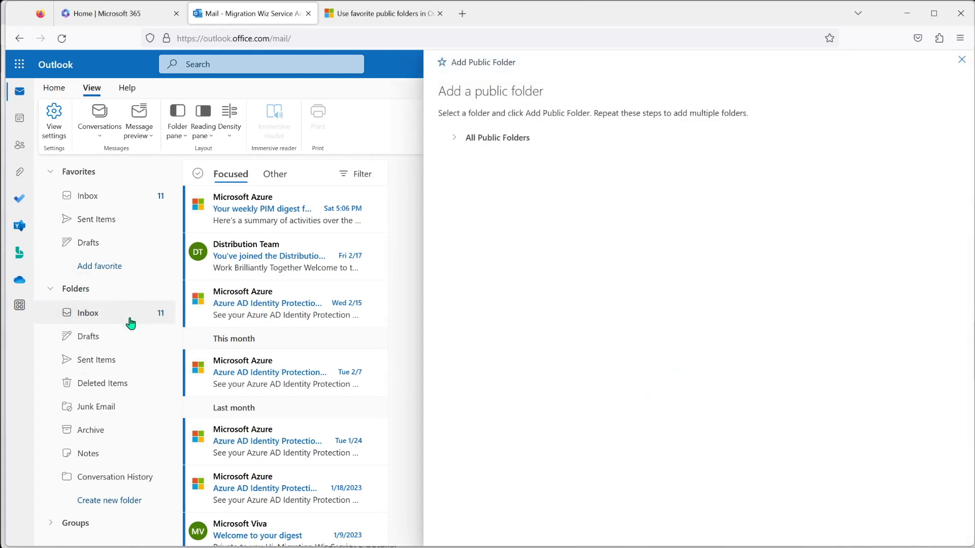
left_click(478, 144)
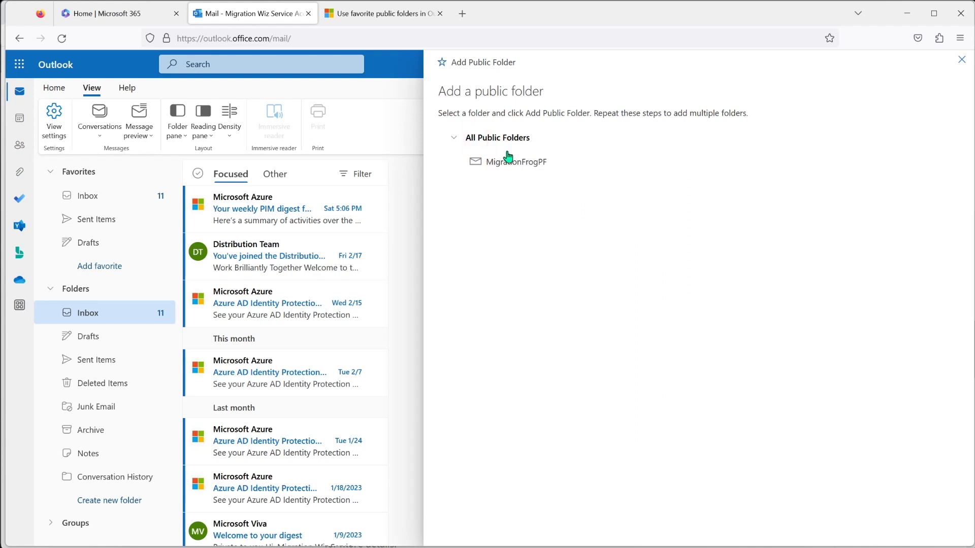
left_click(511, 162)
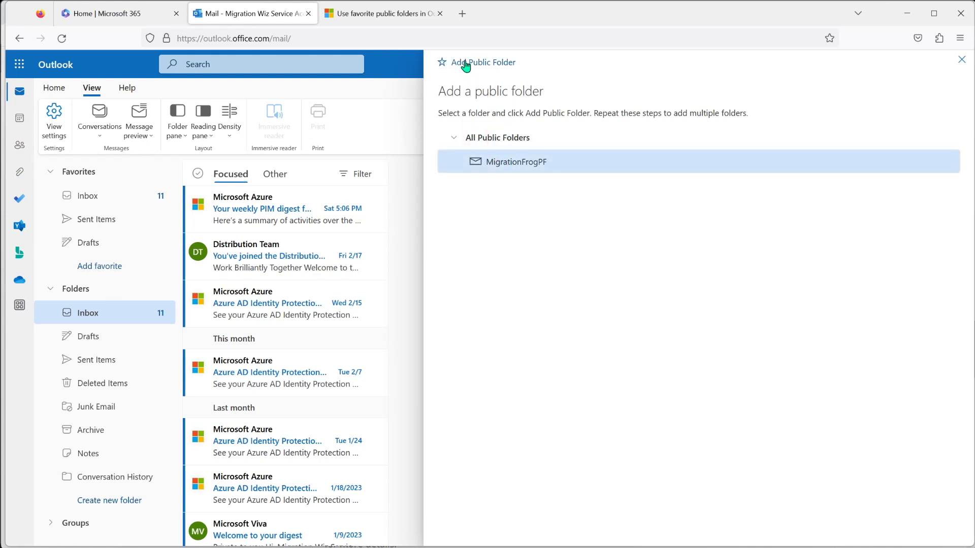
left_click(464, 64)
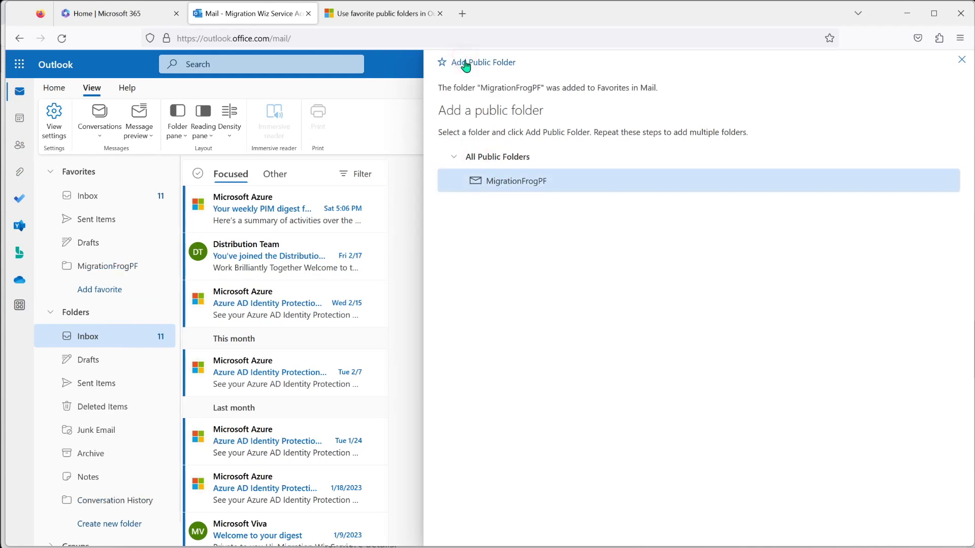
left_click(962, 60)
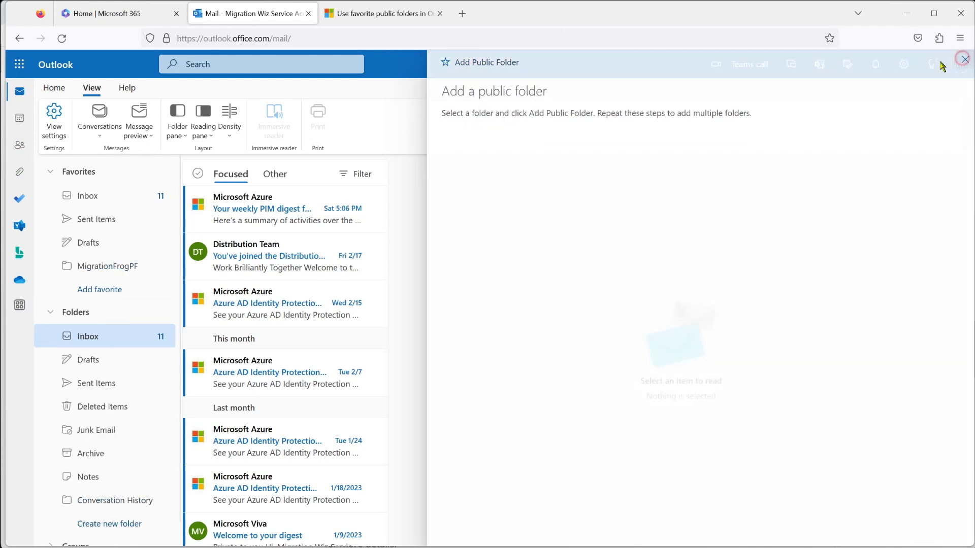
left_click(92, 270)
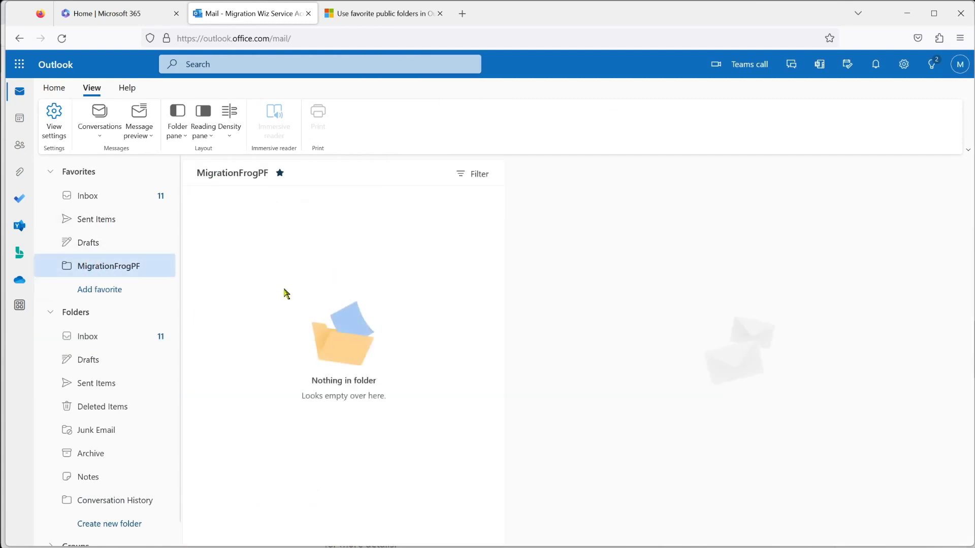
left_click_drag(78, 276, 114, 277)
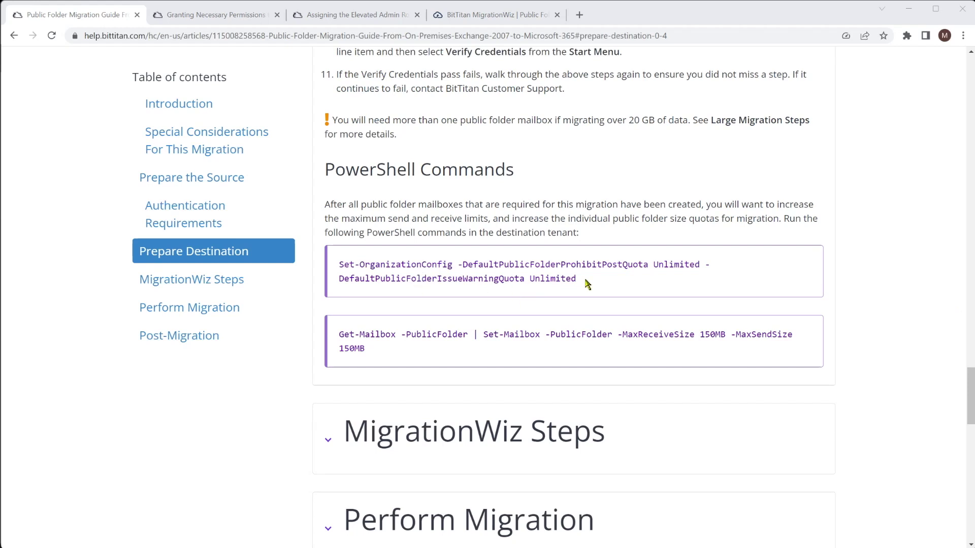
Paste the Set-OrganizationConfig quota and Get-Mailbox size-limit commands into the ISE script
left_click_drag(587, 283, 337, 262)
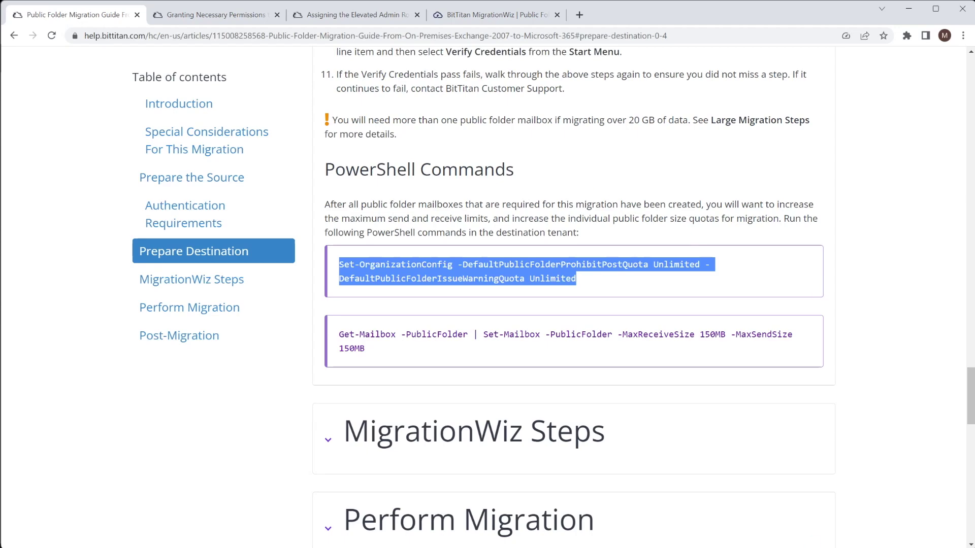
key("alt+Tab")
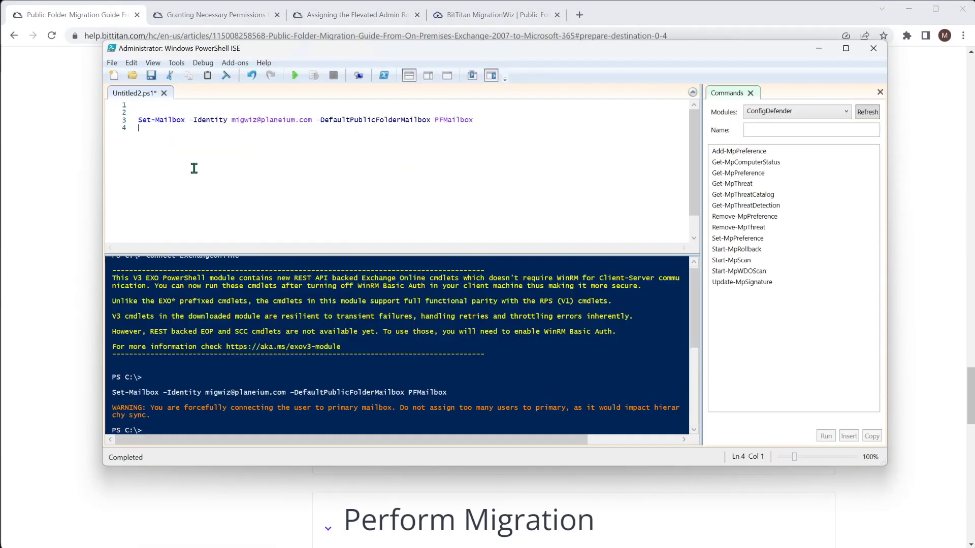
key("Return")
key("Return")
type("Set-OrganizationConfig -DefaultPublicFolderProhibitPostQuota Unlimited -DefaultPublicFolderIssueWarningQuota Unlimited")
key("Return")
key("Return")
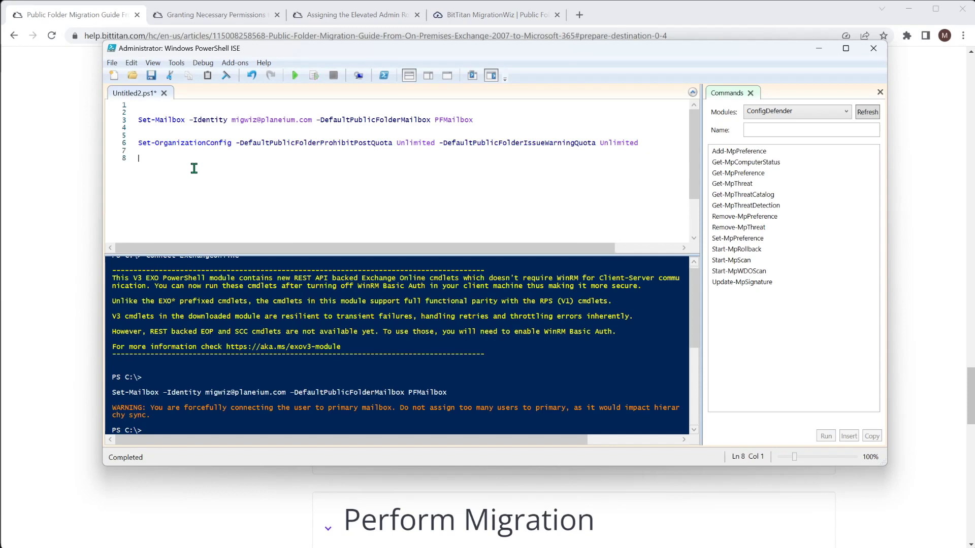
left_click(264, 495)
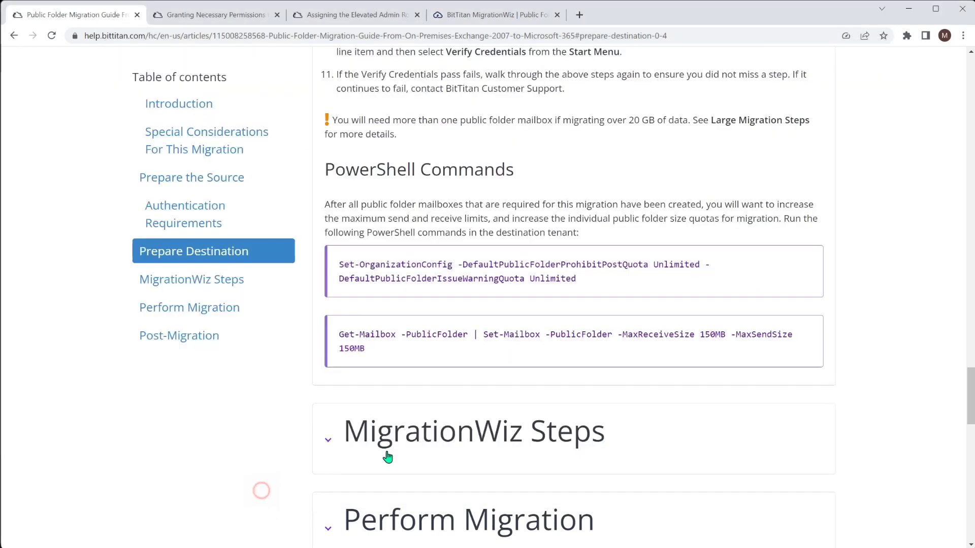
left_click_drag(376, 351, 341, 334)
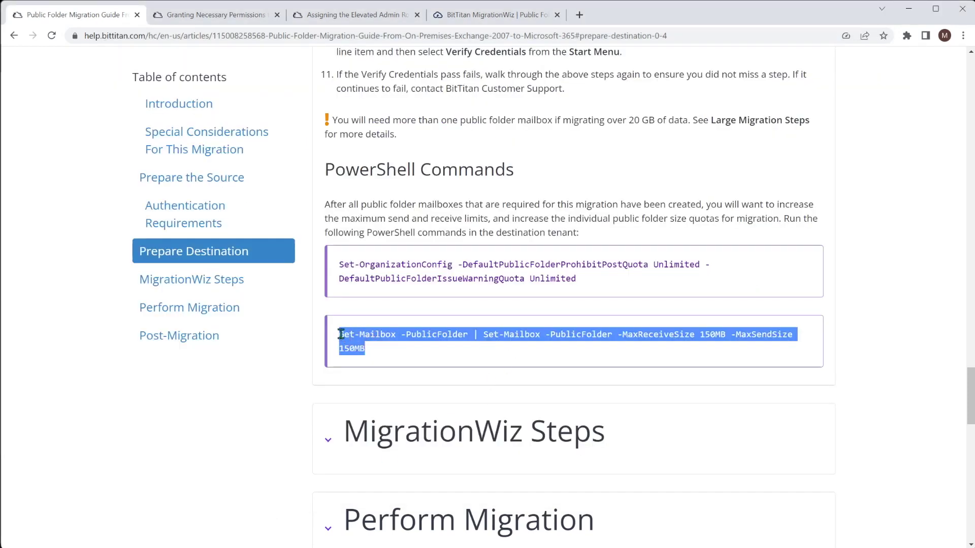
key("ctrl+c")
key("alt+Tab")
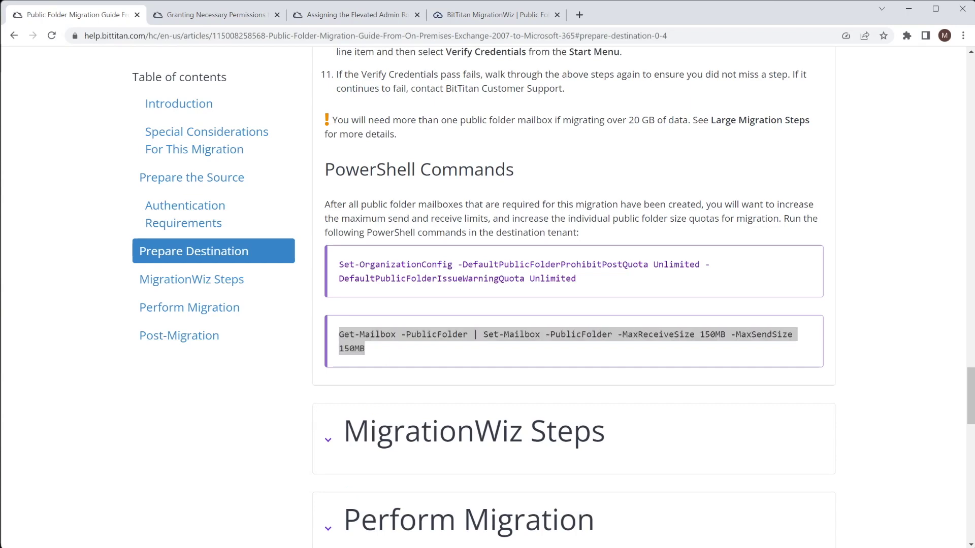
key("ctrl+v")
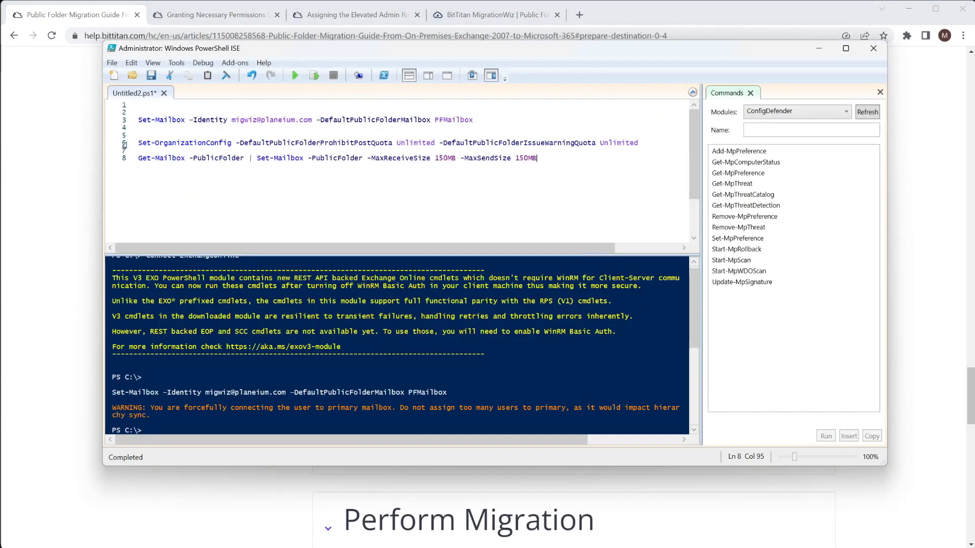
Run each command line separately with Run Selection, then leave the script editor
left_click(125, 143)
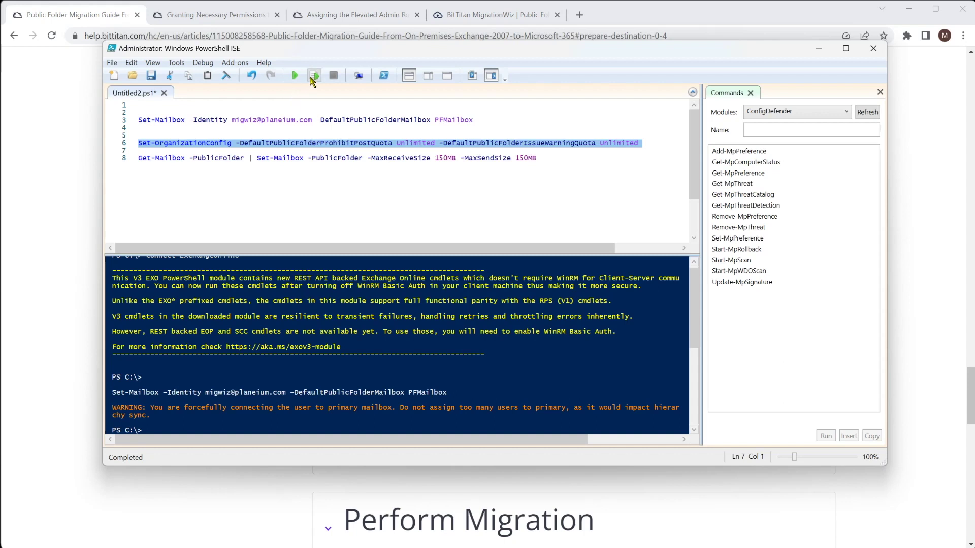
left_click(314, 75)
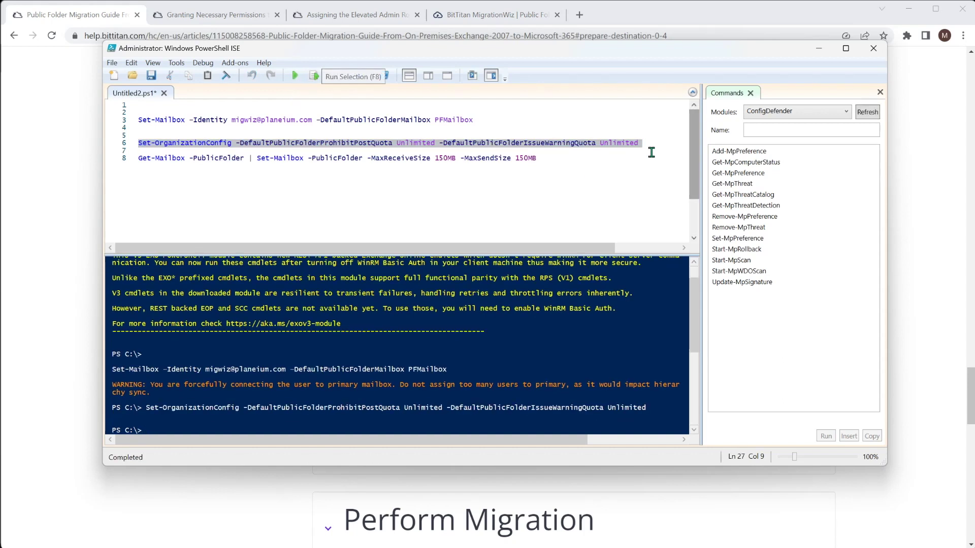
left_click(127, 159)
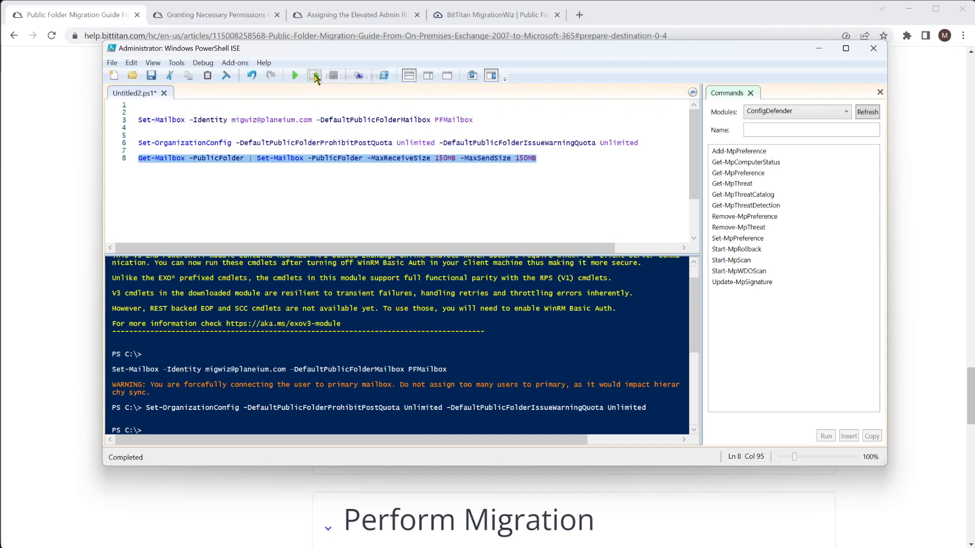
left_click(314, 77)
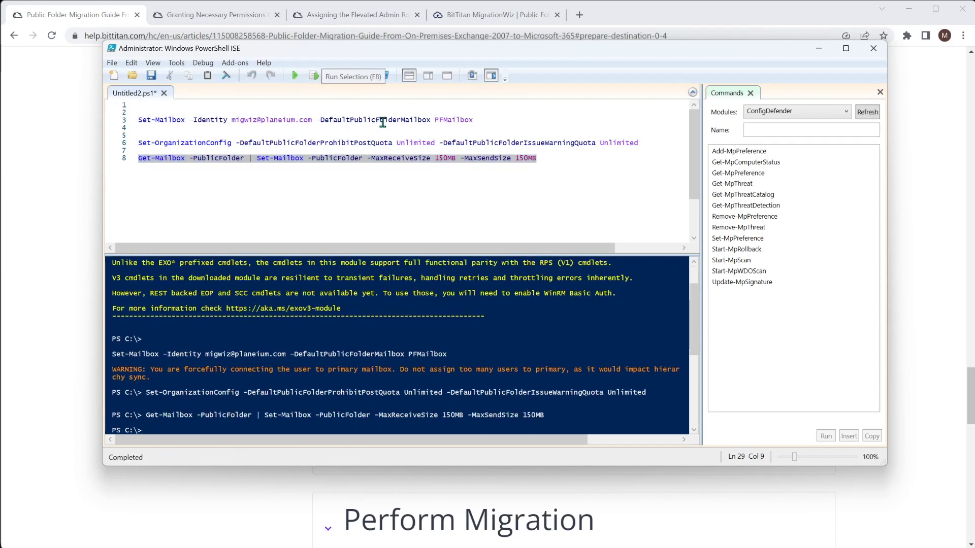
left_click(233, 503)
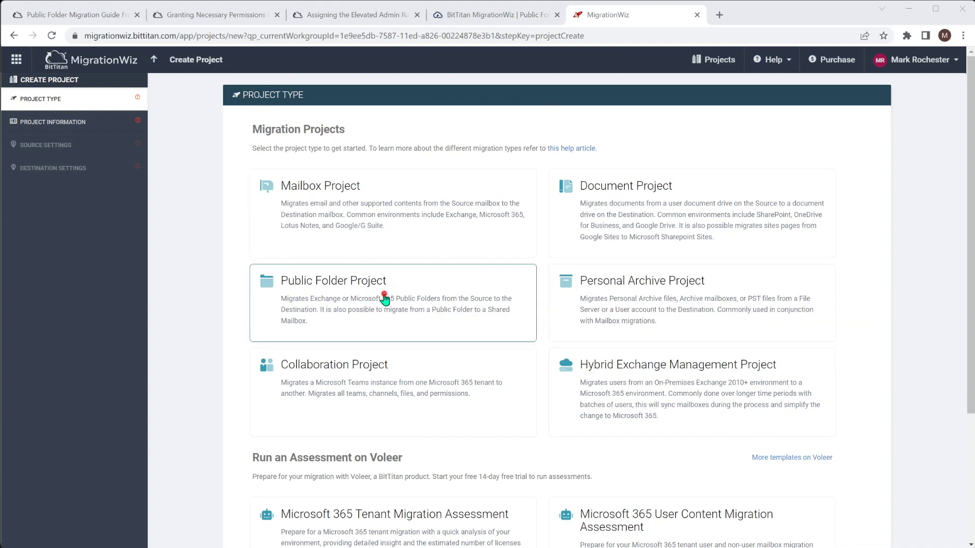
Create a Public Folder project named Migration Frog PF, assign customer Zeotrobe, and advance to Source Settings
left_click(384, 299)
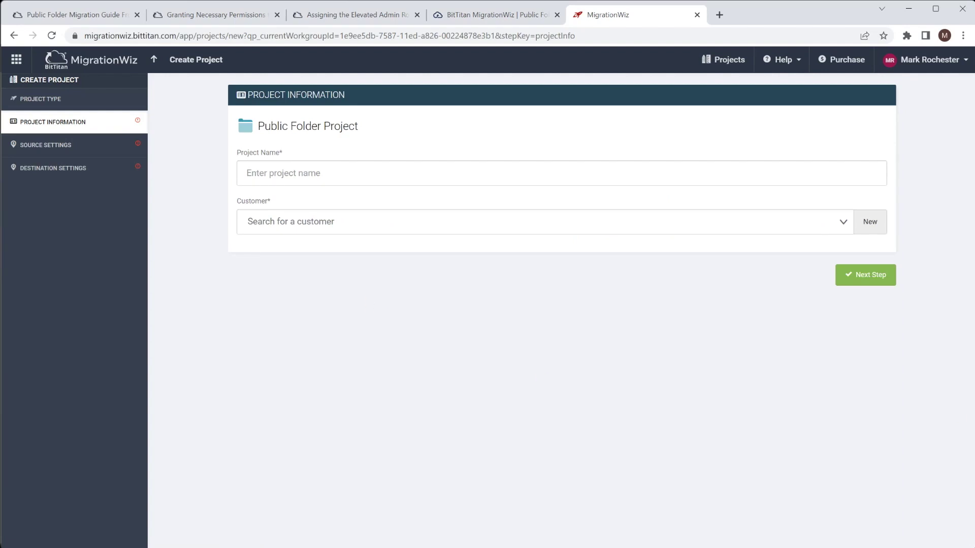
key("ctrl+v")
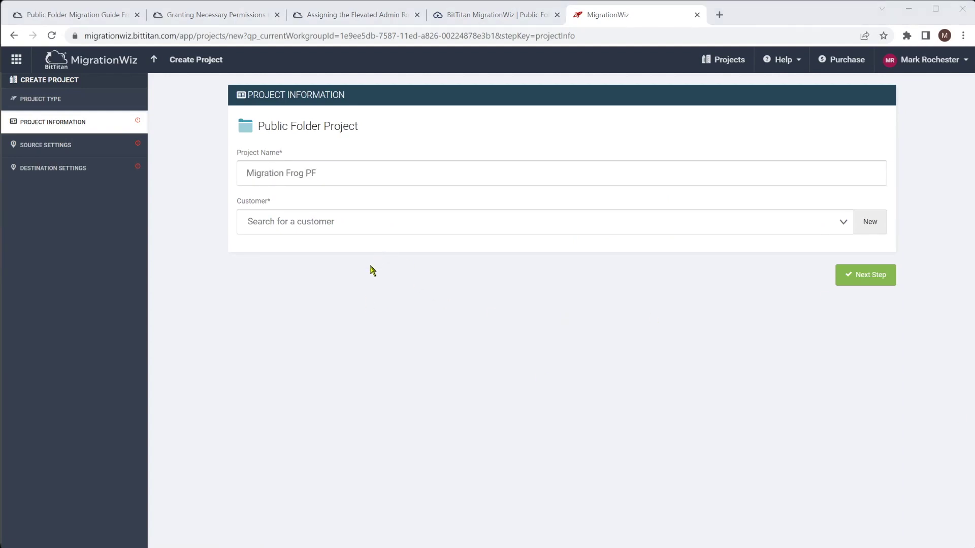
left_click(844, 222)
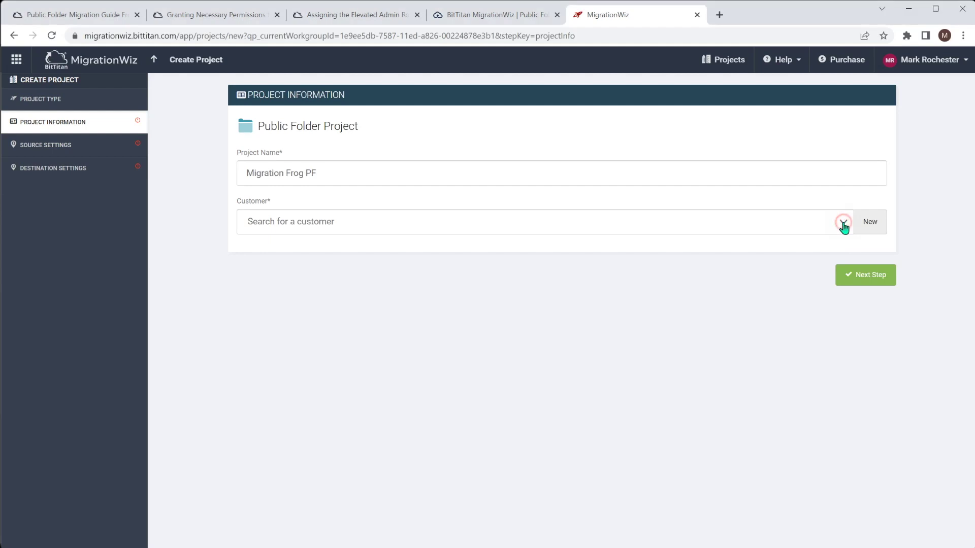
left_click(544, 280)
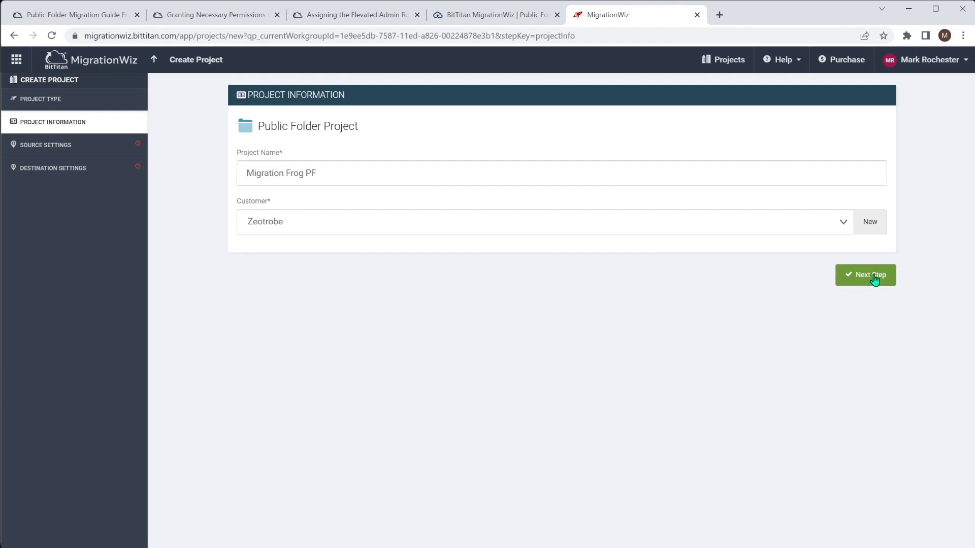
left_click(875, 280)
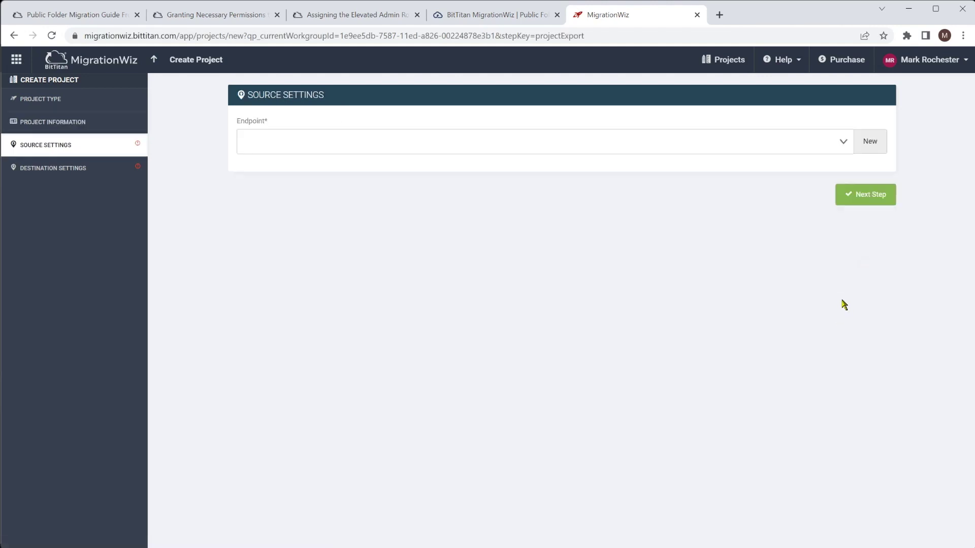
left_click(872, 142)
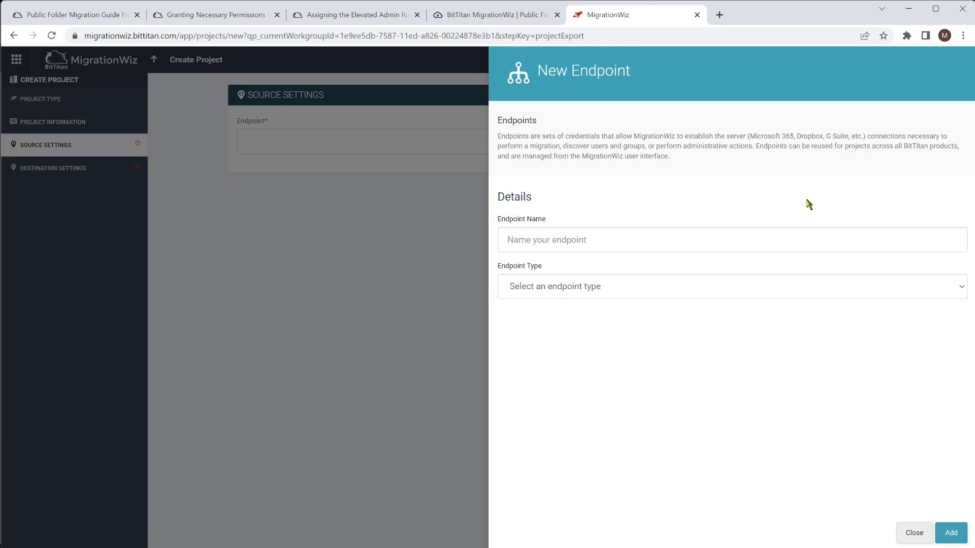
type("Migration Frog On Premises PF")
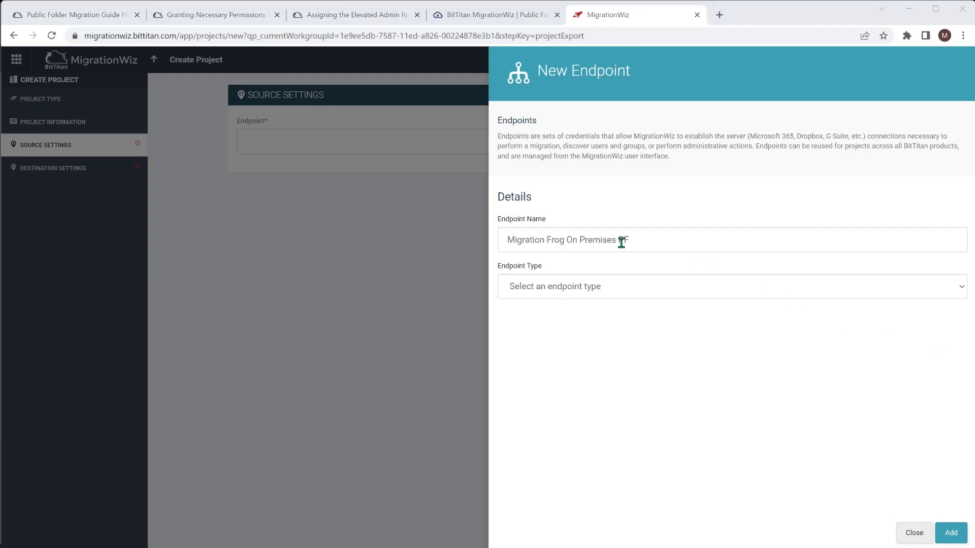
left_click(556, 287)
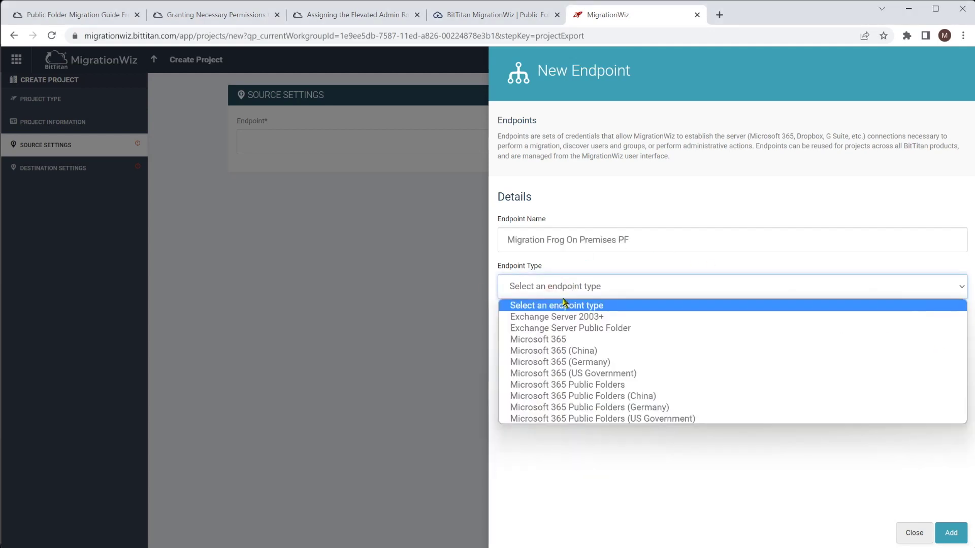
left_click(619, 330)
left_click(632, 334)
type("https")
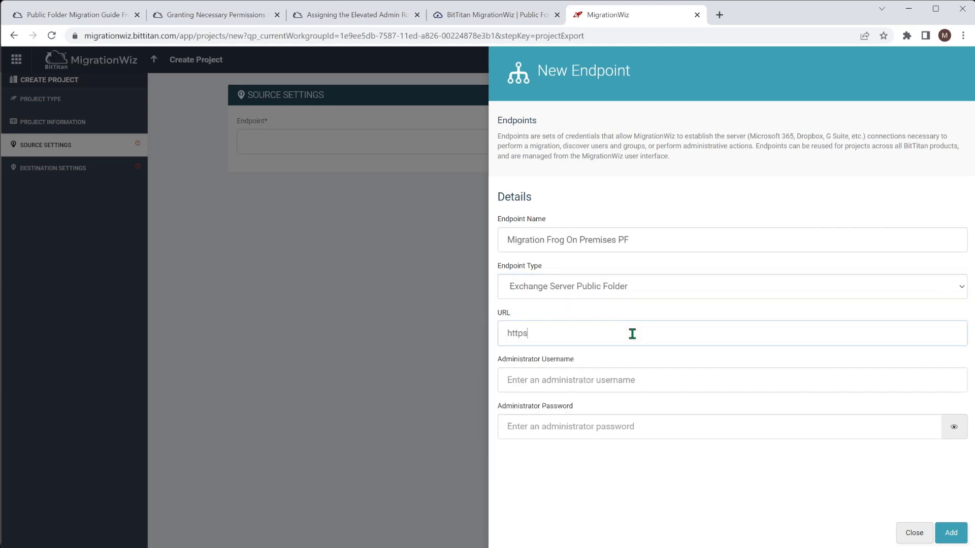
type("://mail.migration")
key("Tab")
key("Tab")
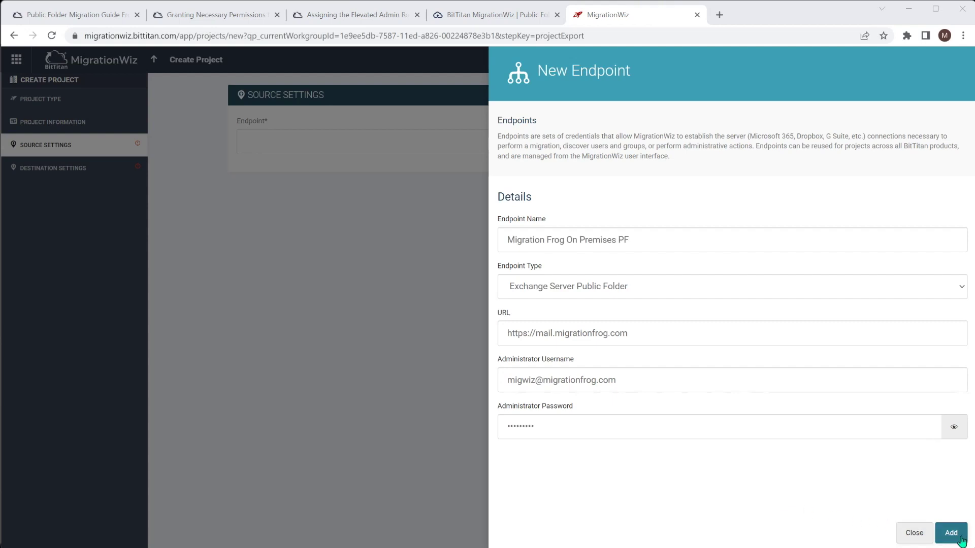
left_click(942, 532)
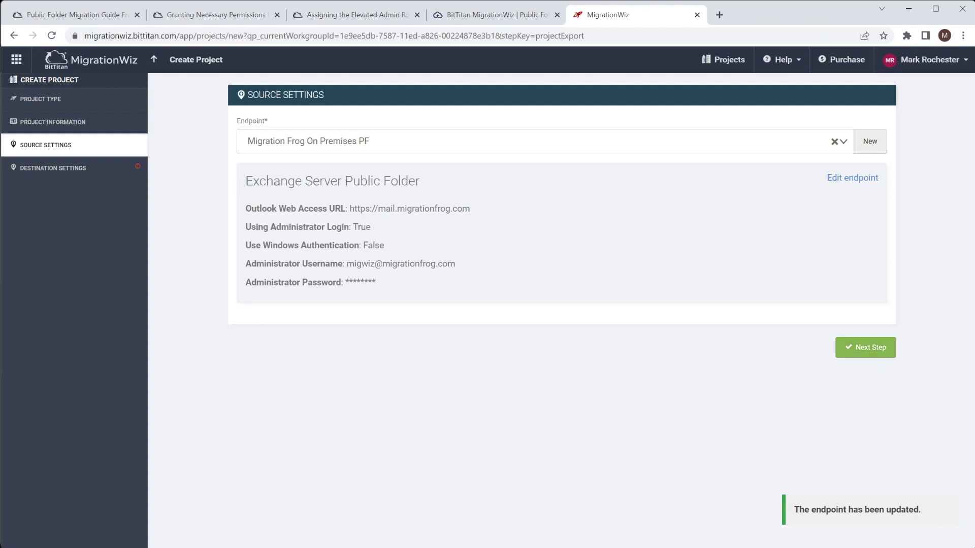
left_click(869, 348)
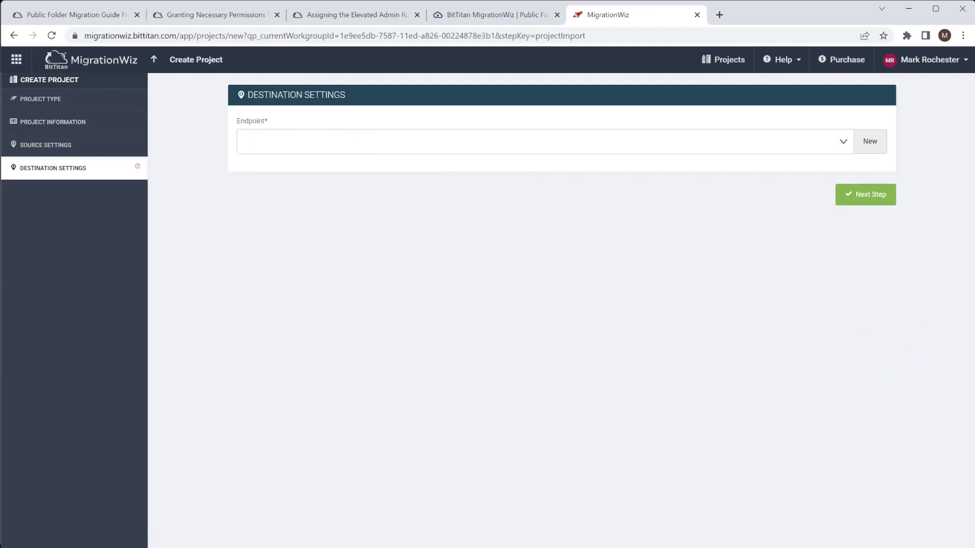
Add destination endpoint 'Planeium M365' as Microsoft 365 Public Folders with the administrator's username and password
left_click(868, 142)
left_click(556, 235)
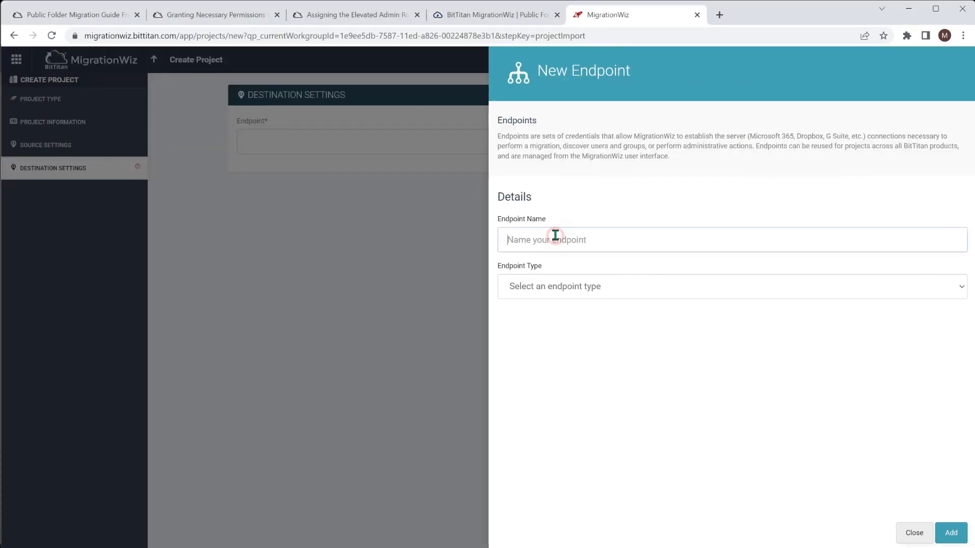
type("Planeium M365")
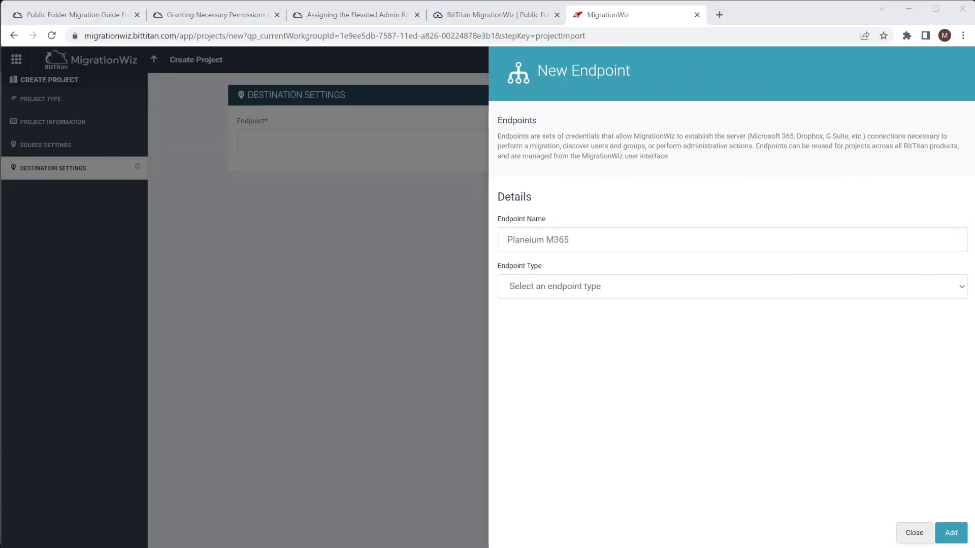
left_click(613, 289)
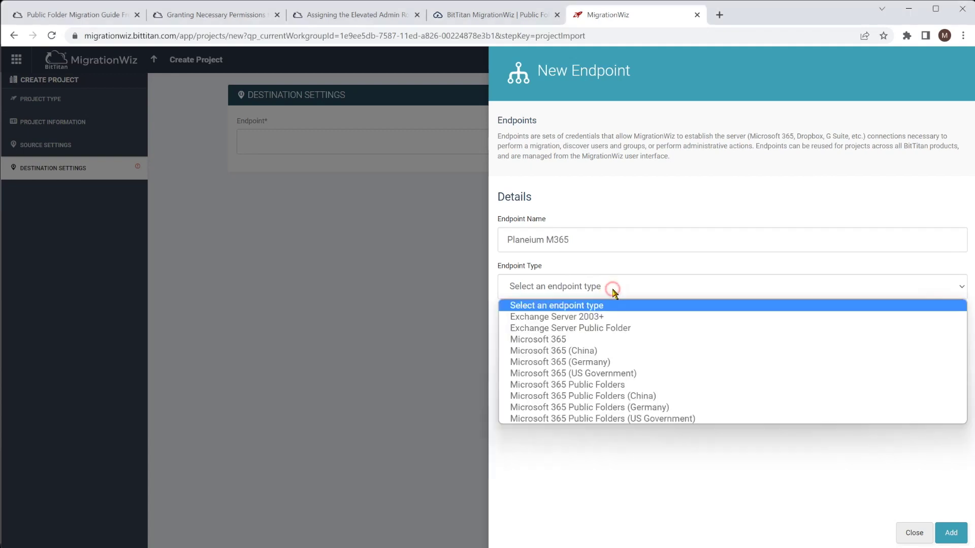
left_click(587, 389)
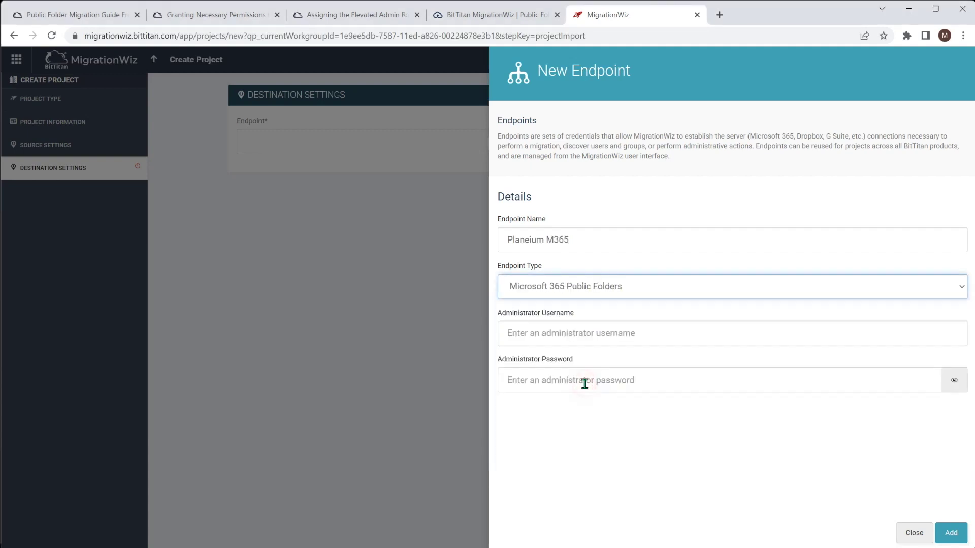
left_click(647, 334)
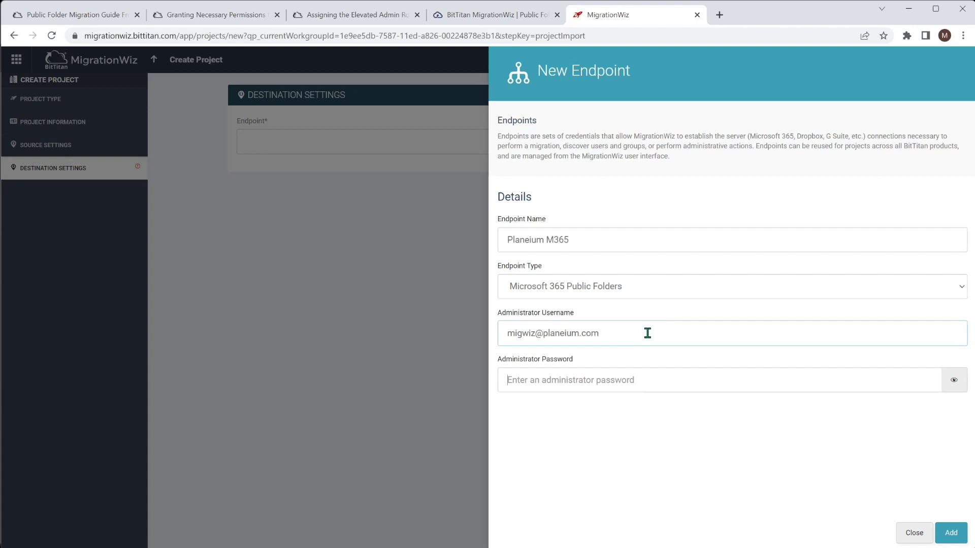
key("Tab")
key("ctrl+v")
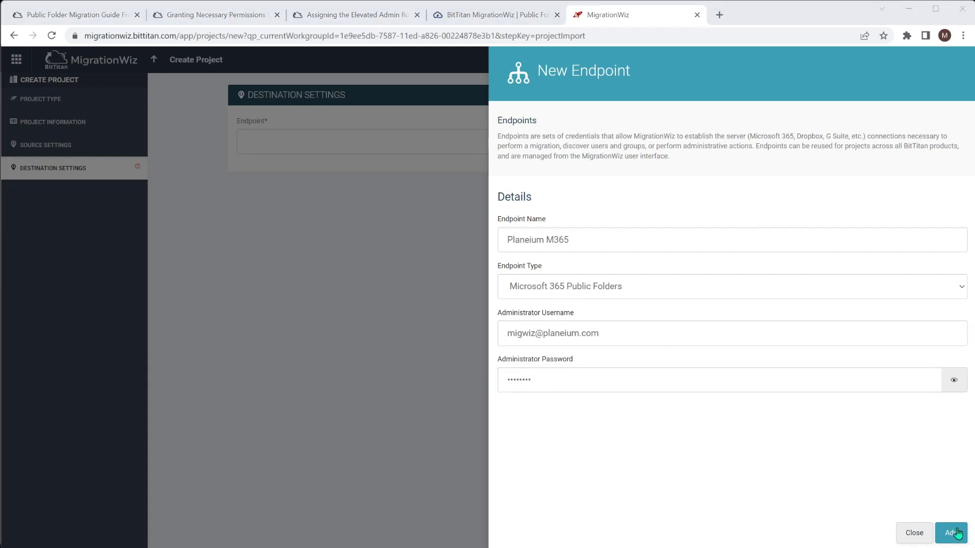
left_click(951, 533)
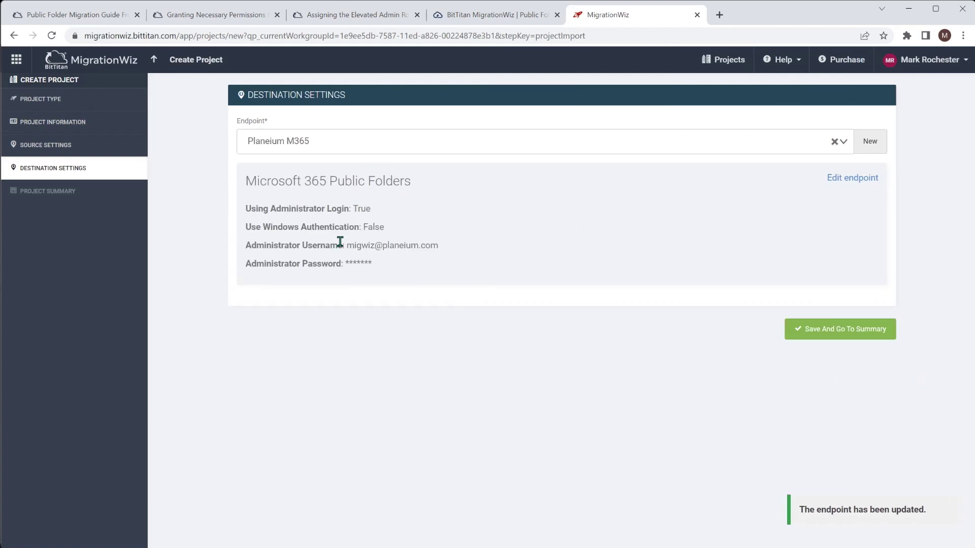
Save the Migration Frog PF project from its summary, then Quick Add an item with root path /
left_click(829, 333)
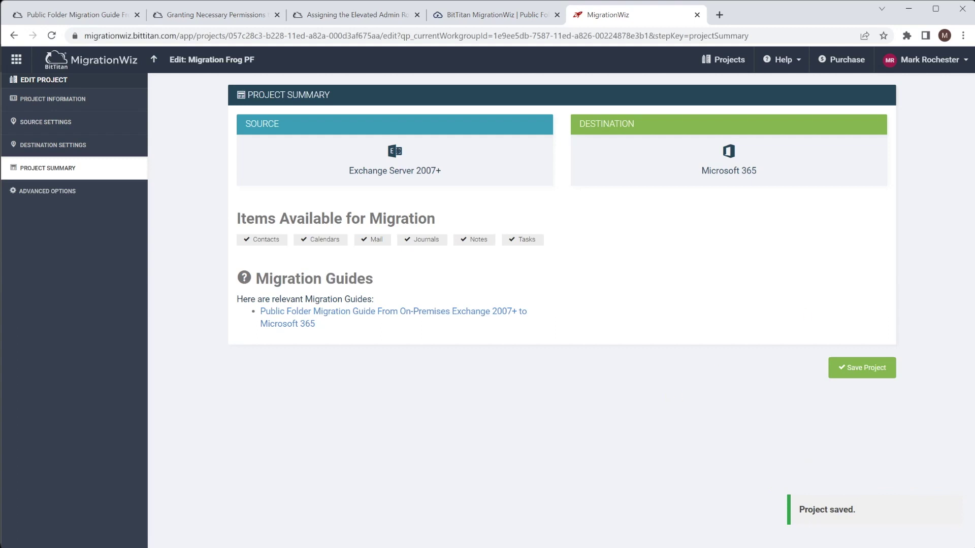
left_click(863, 370)
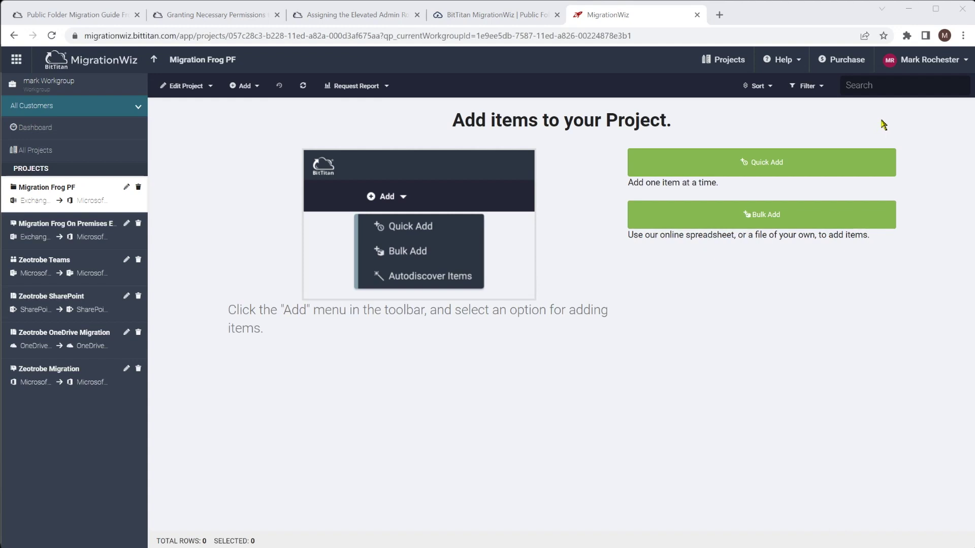
left_click(789, 163)
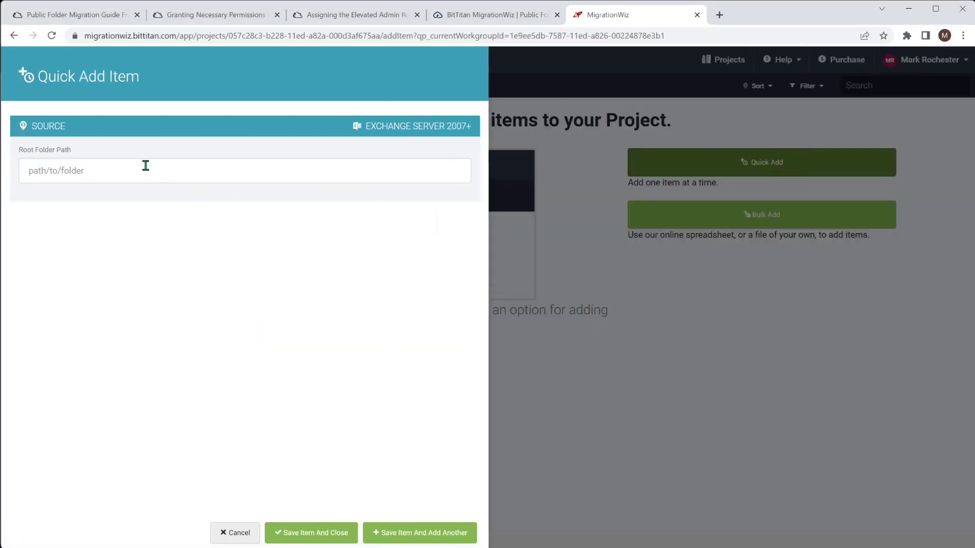
type("/")
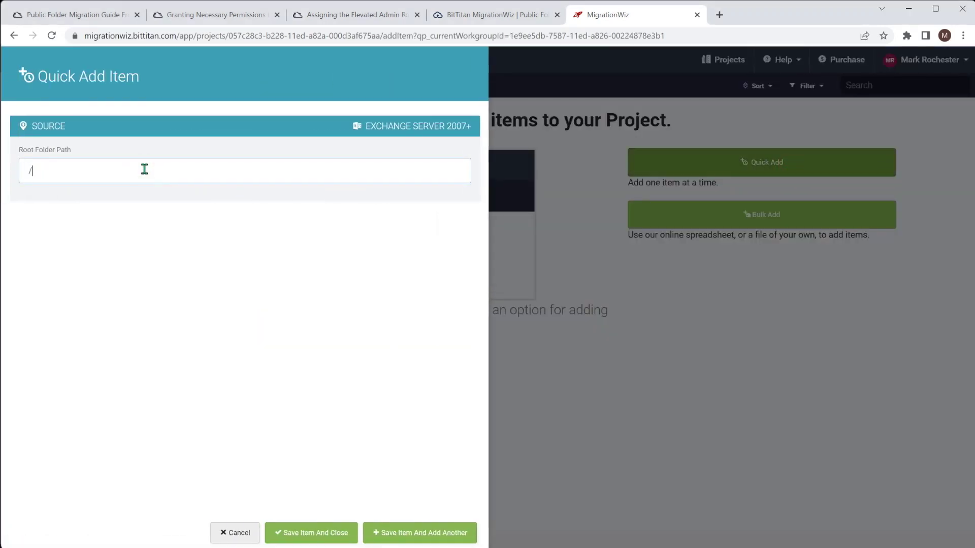
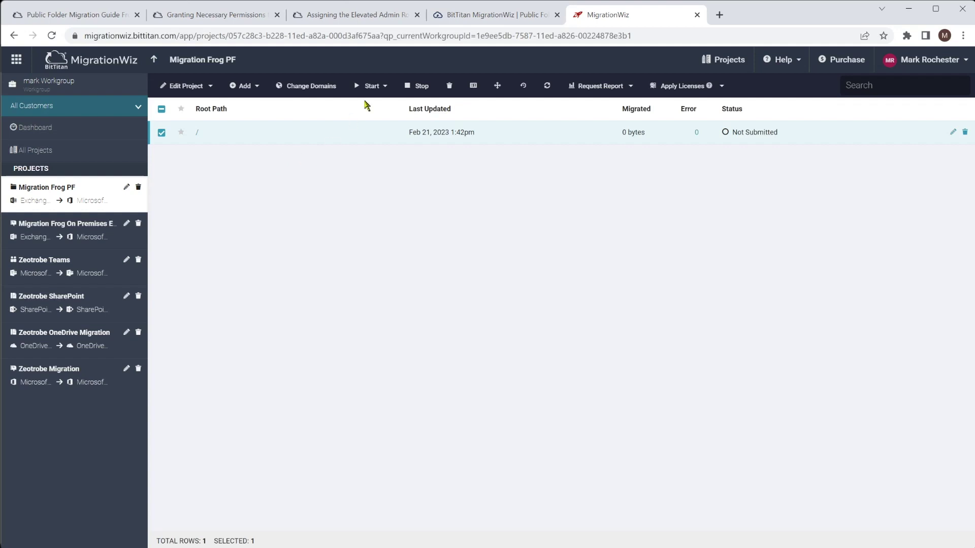
left_click(382, 87)
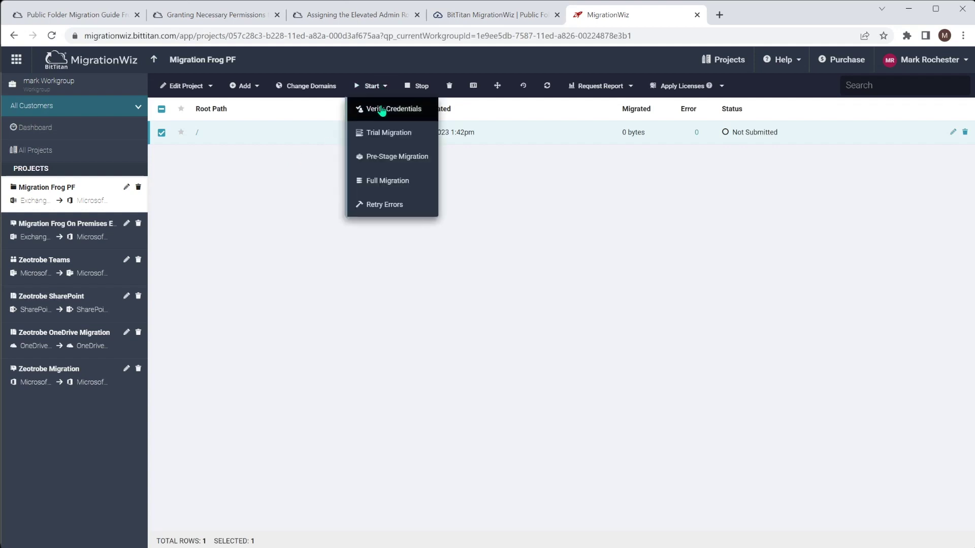
left_click(361, 108)
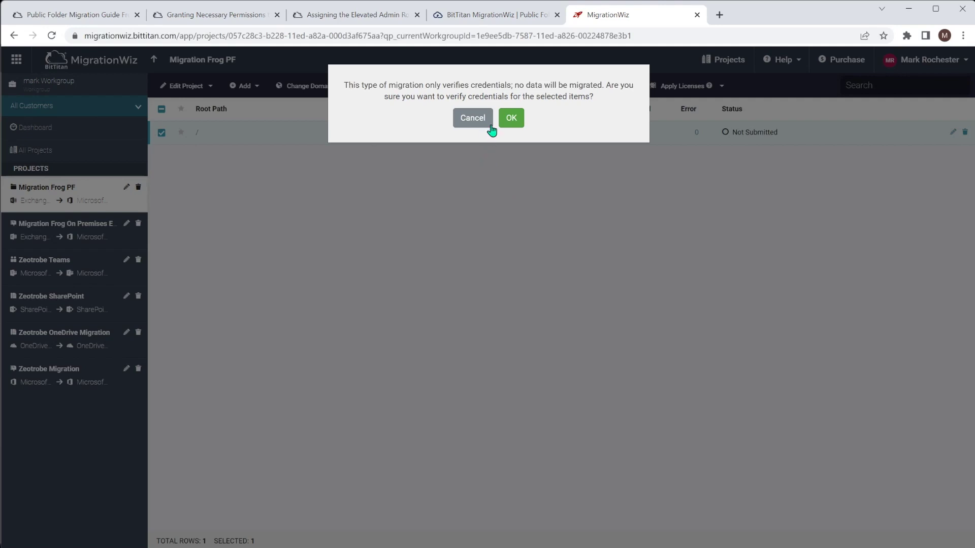
left_click(476, 121)
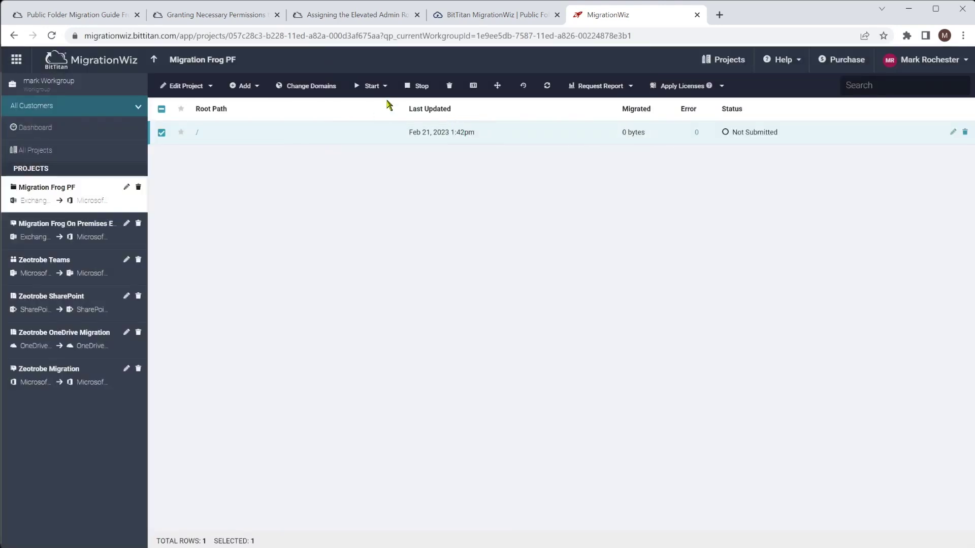
Add a second support option row and paste the ModernAuthClientIdImport line into the first field
left_click(210, 90)
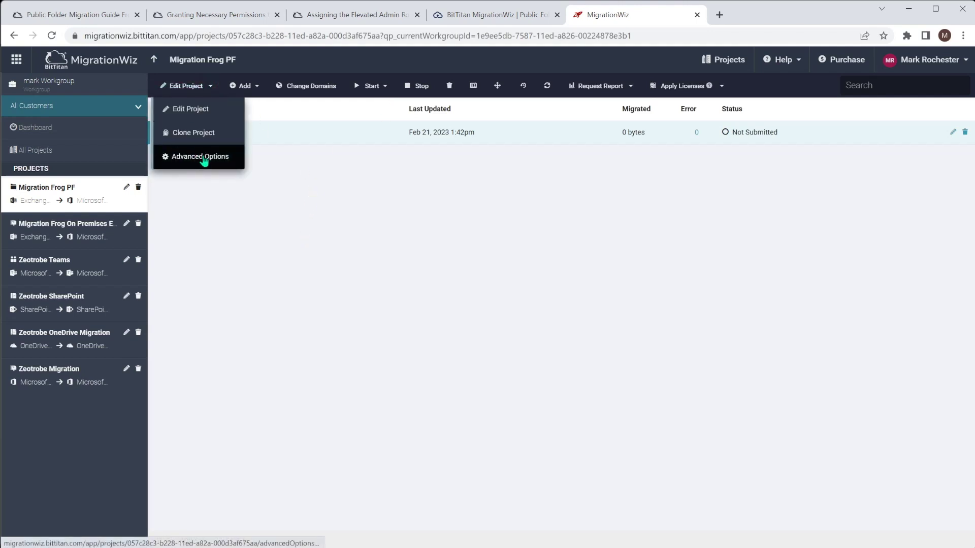
left_click(203, 159)
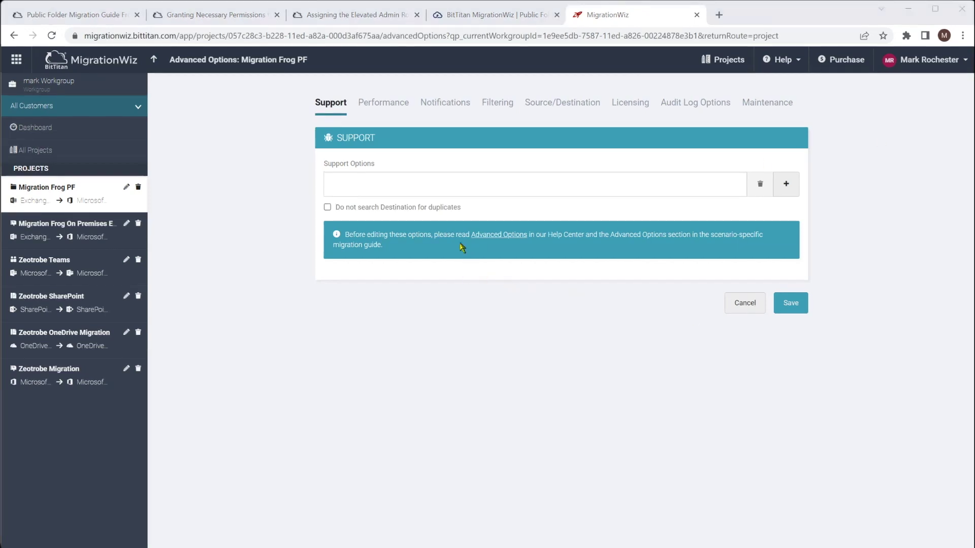
left_click(786, 184)
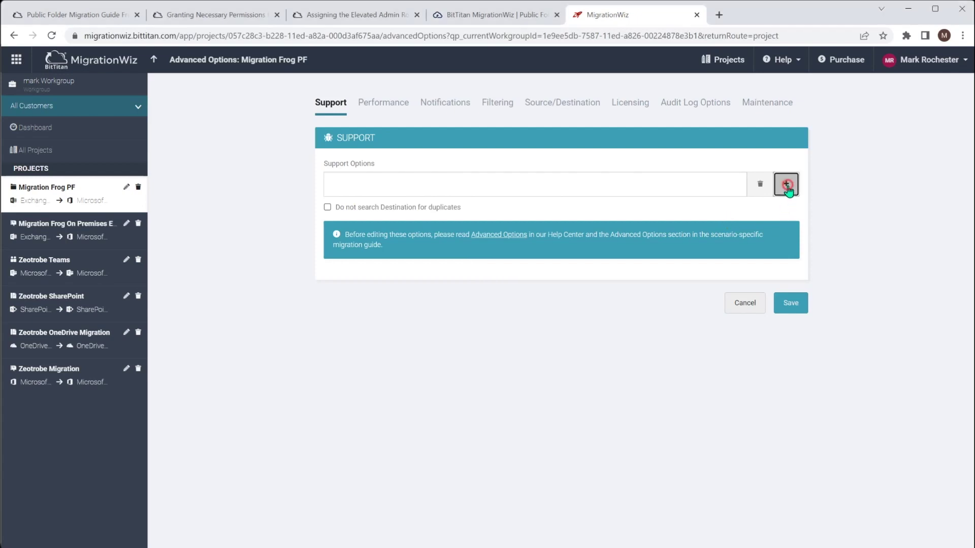
key("alt+Tab")
left_click_drag(740, 402, 743, 259)
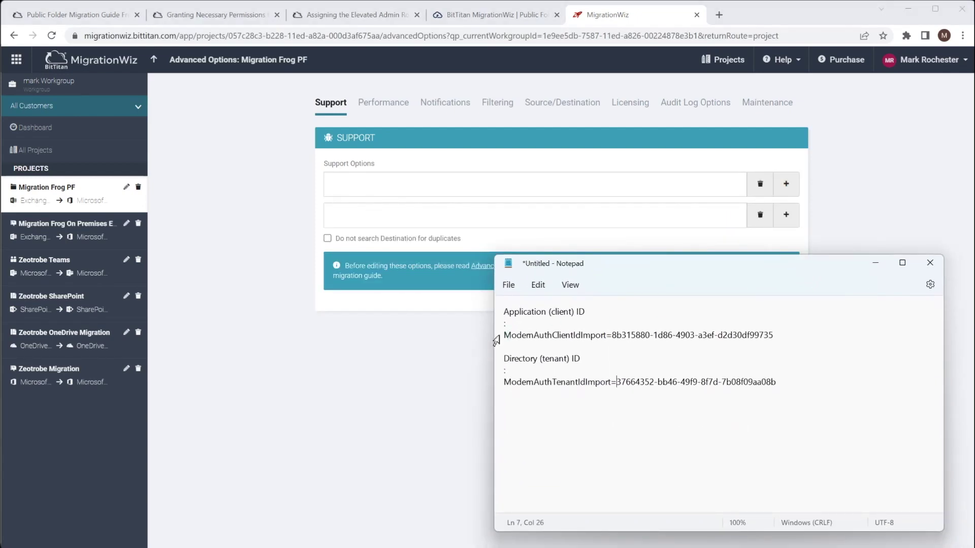
triple_click(505, 336)
key("ctrl+c")
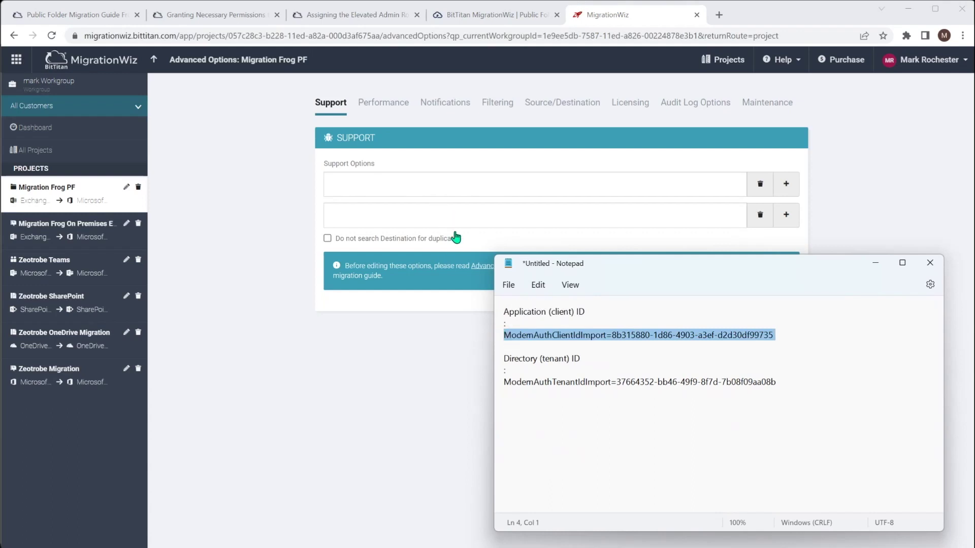
left_click(421, 183)
key("ctrl+v")
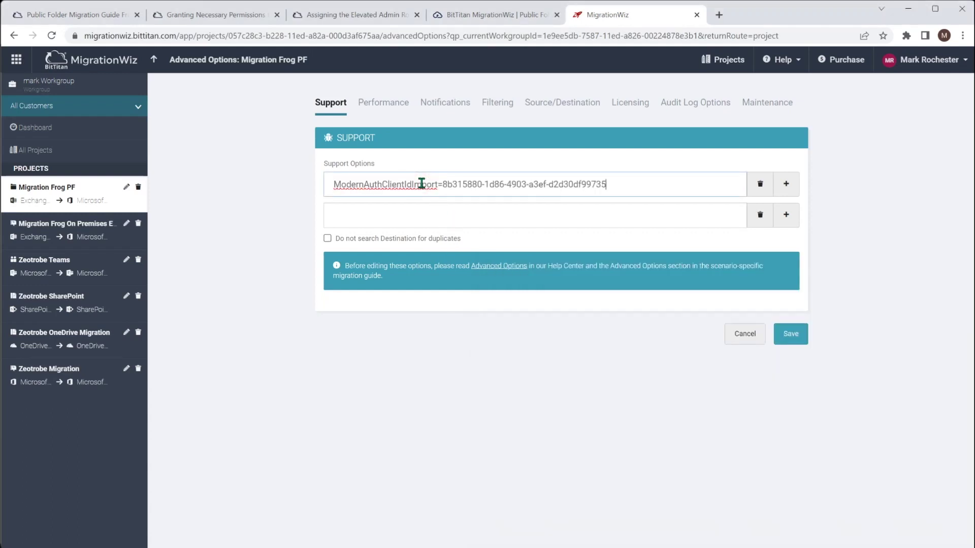
Paste the ModernAuthTenantIdImport line into the second support option field
key("alt+Tab")
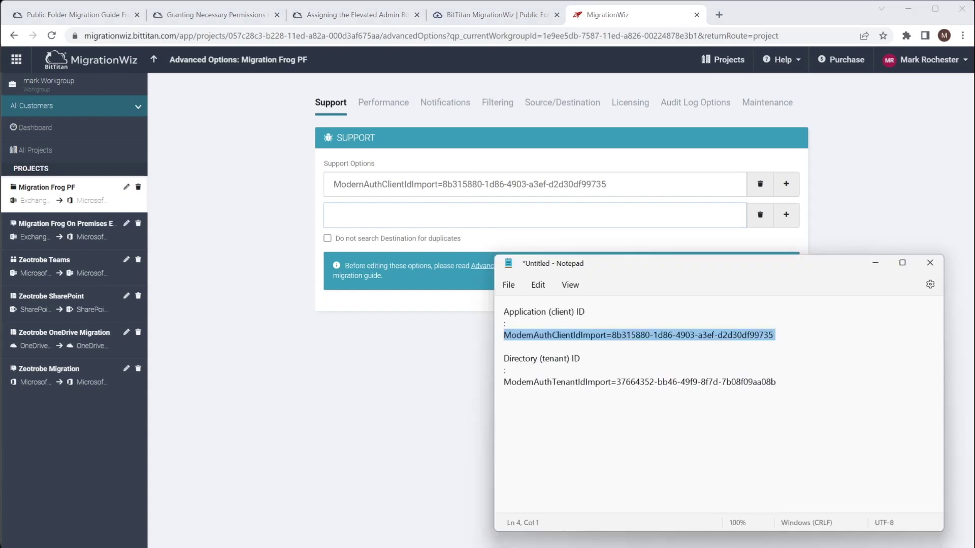
triple_click(498, 382)
key("ctrl+c")
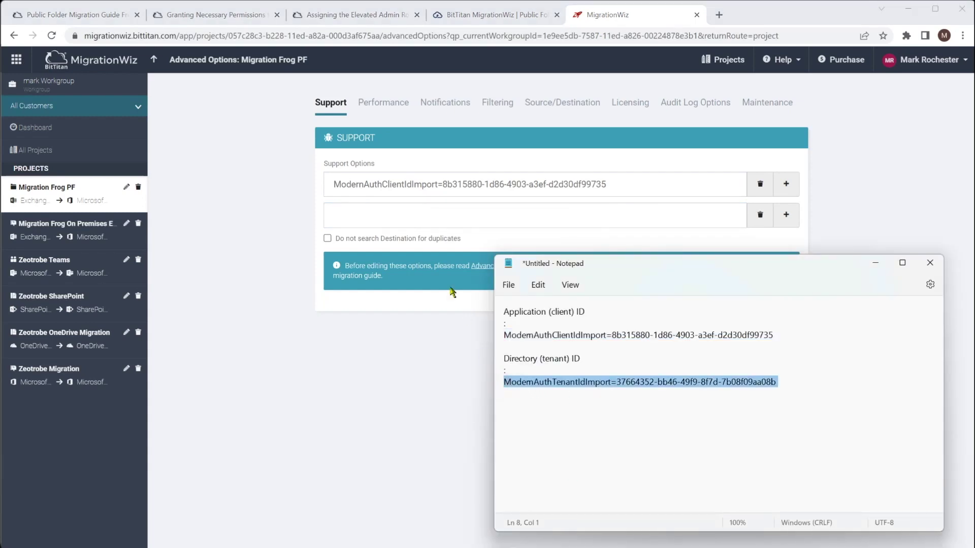
left_click(414, 217)
key("ctrl+v")
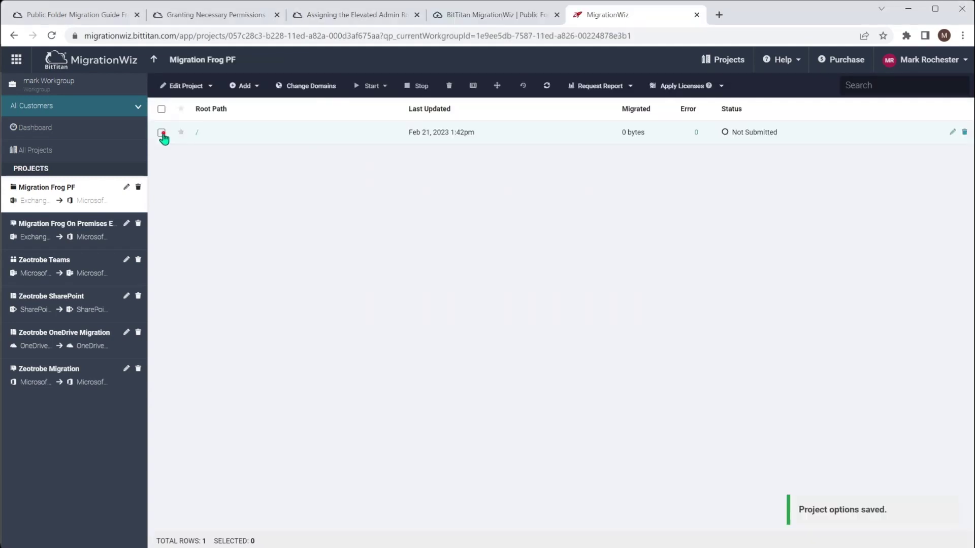
Save the support options and run Verify Credentials on the root-path item, confirming the prompt
left_click(162, 132)
left_click(375, 86)
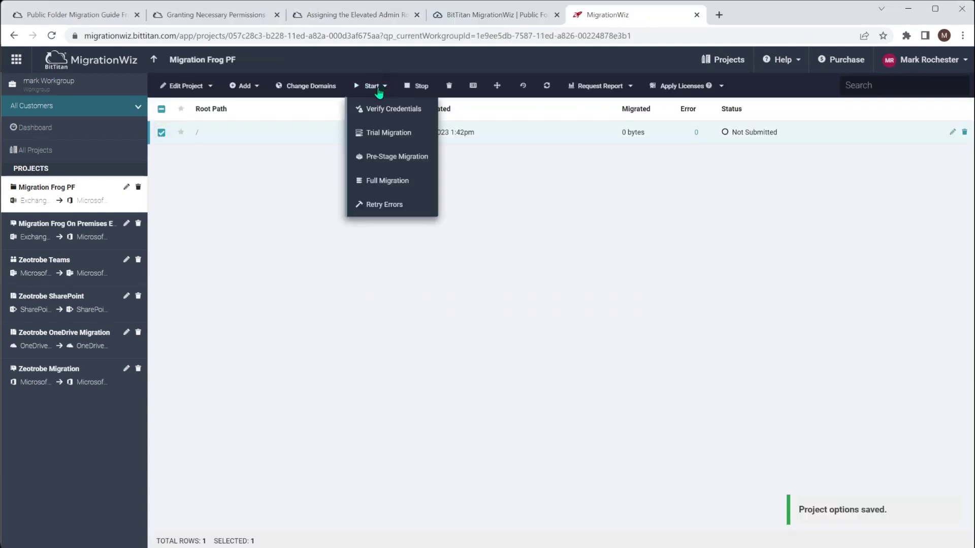
left_click(386, 108)
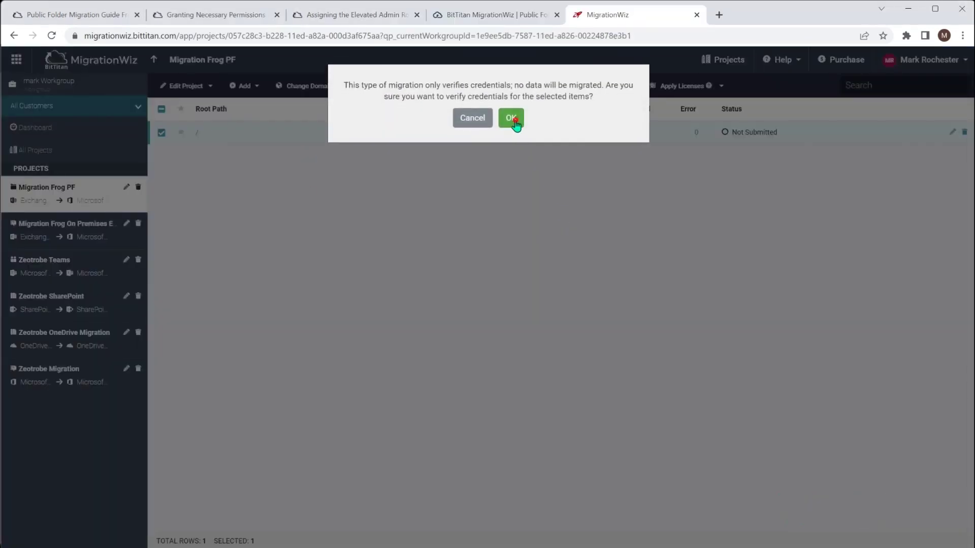
left_click(511, 118)
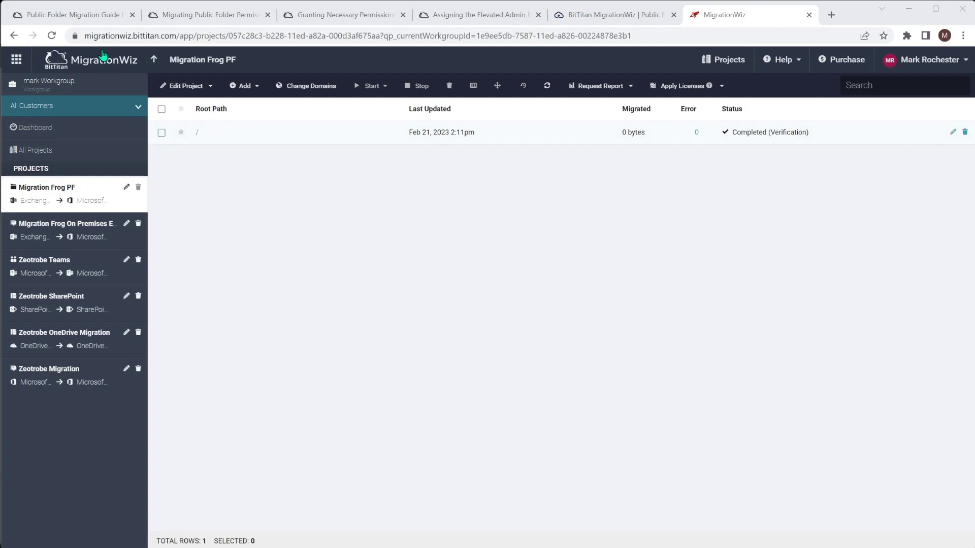
Scroll the guide to Set Advanced Options and open the Migrating Public Folder Permissions article
left_click(81, 17)
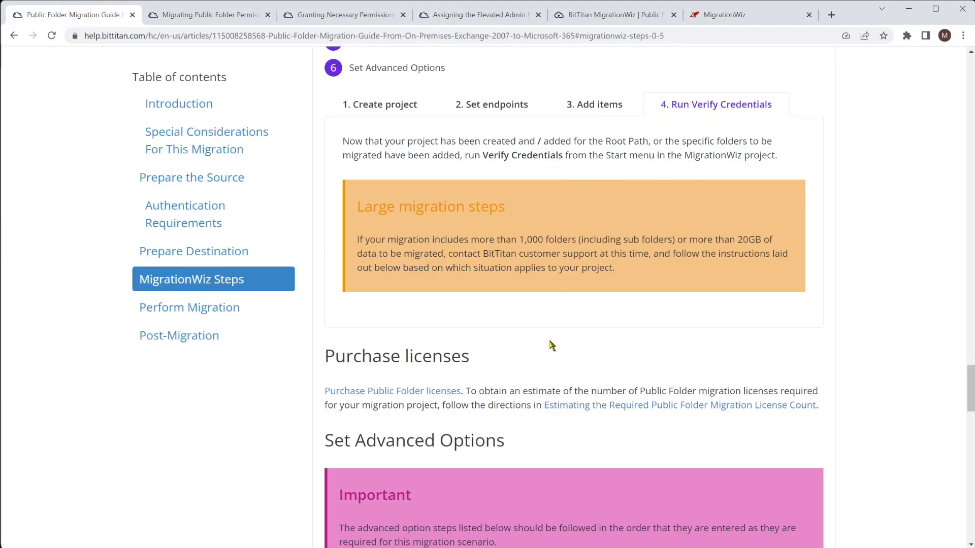
scroll(550, 346, "down", 3)
scroll(550, 346, "down", 5)
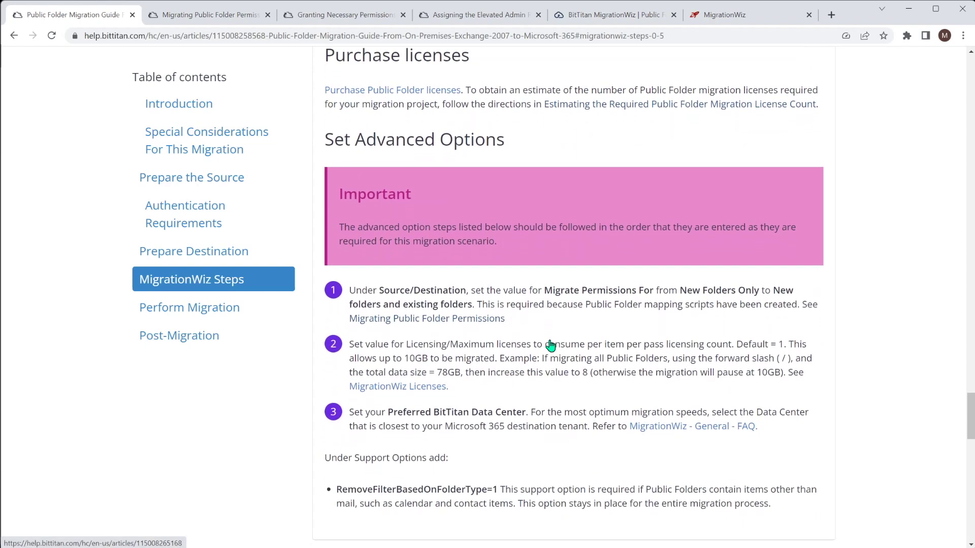
scroll(552, 345, "down", 1)
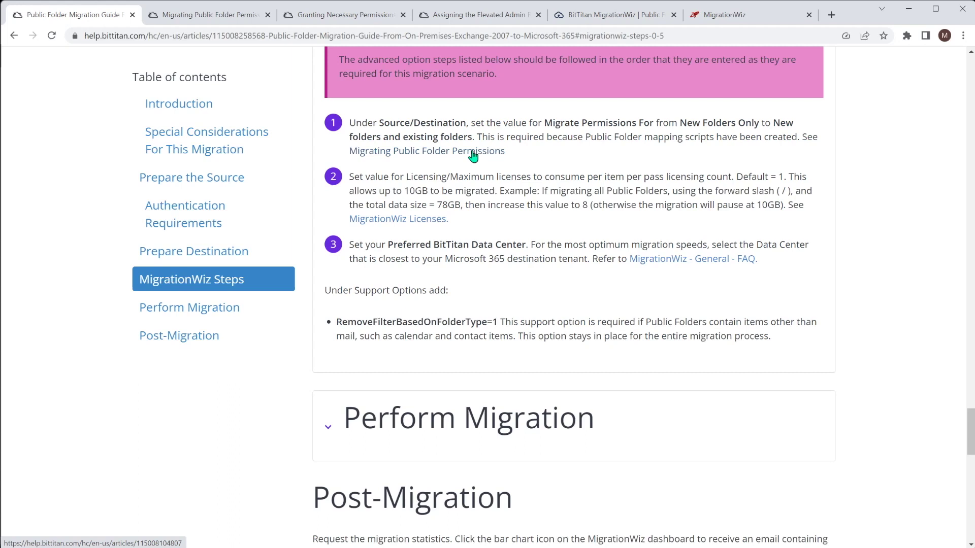
left_click(473, 153)
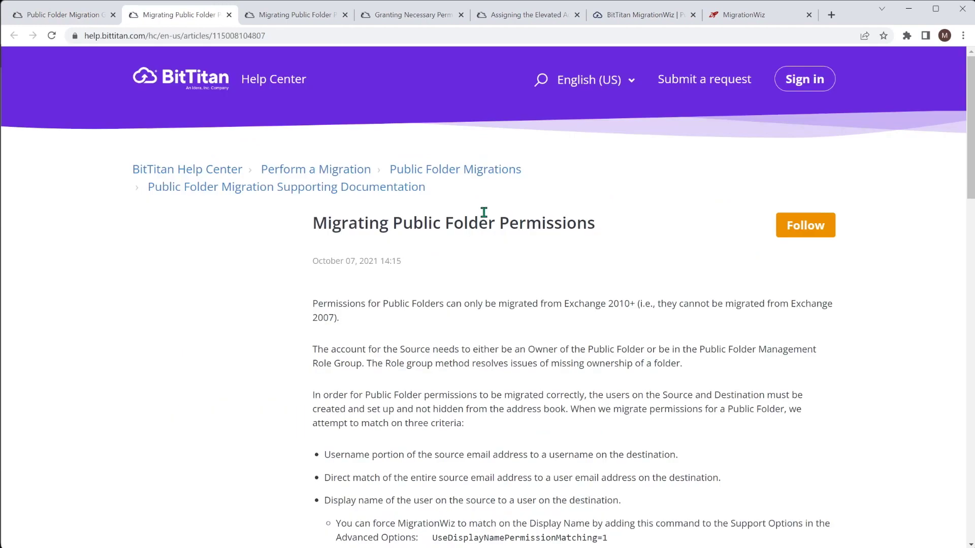
scroll(549, 326, "down", 7)
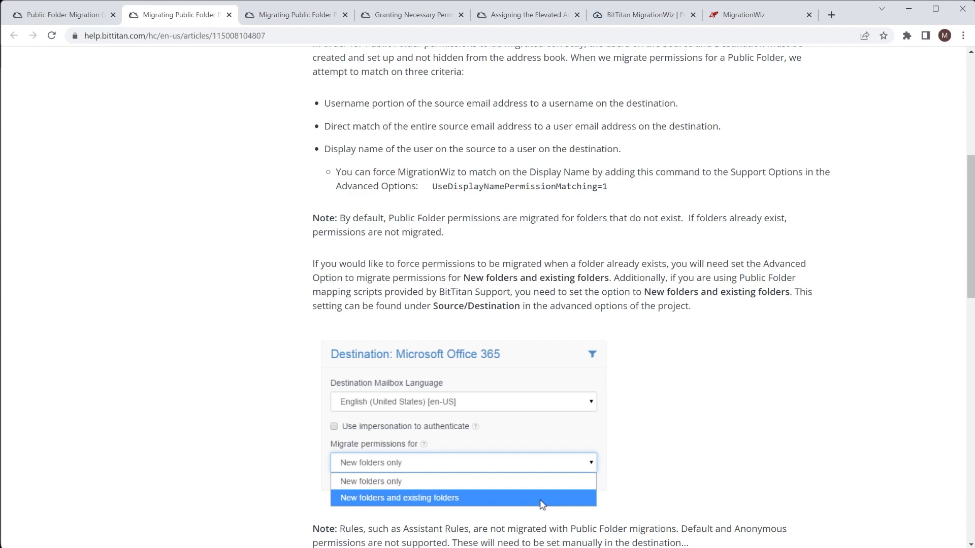
In Source/Destination advanced options, keep 'Migrate permissions for' set to New folders only
left_click(753, 17)
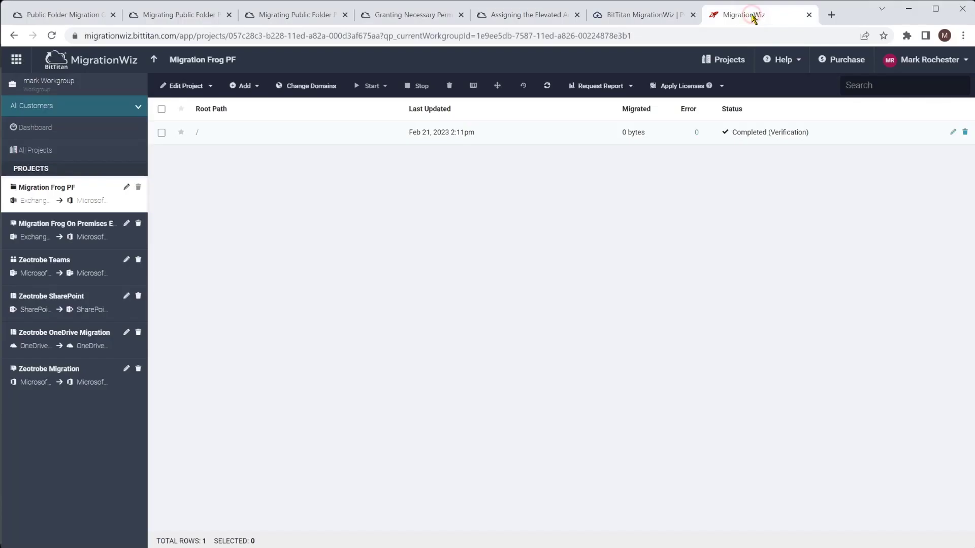
left_click(179, 86)
left_click(194, 158)
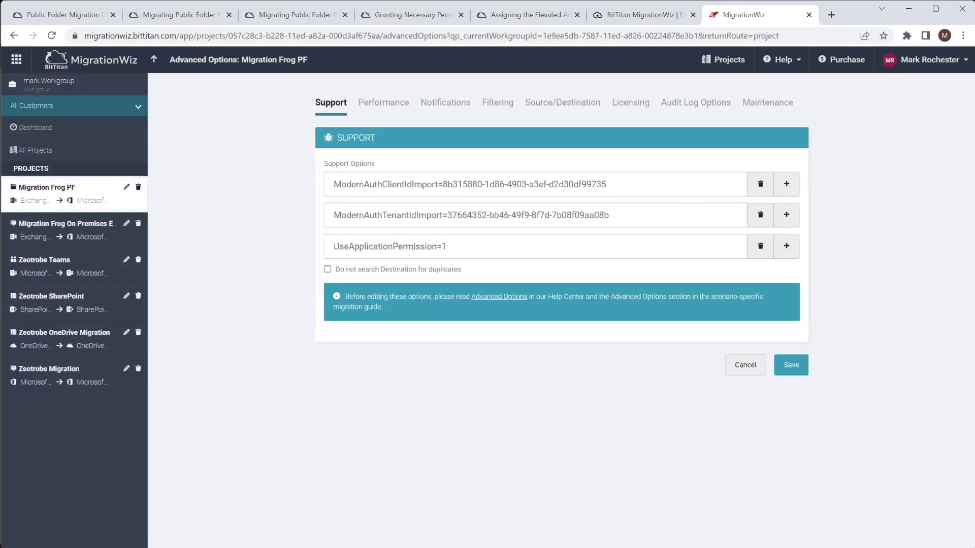
left_click(555, 106)
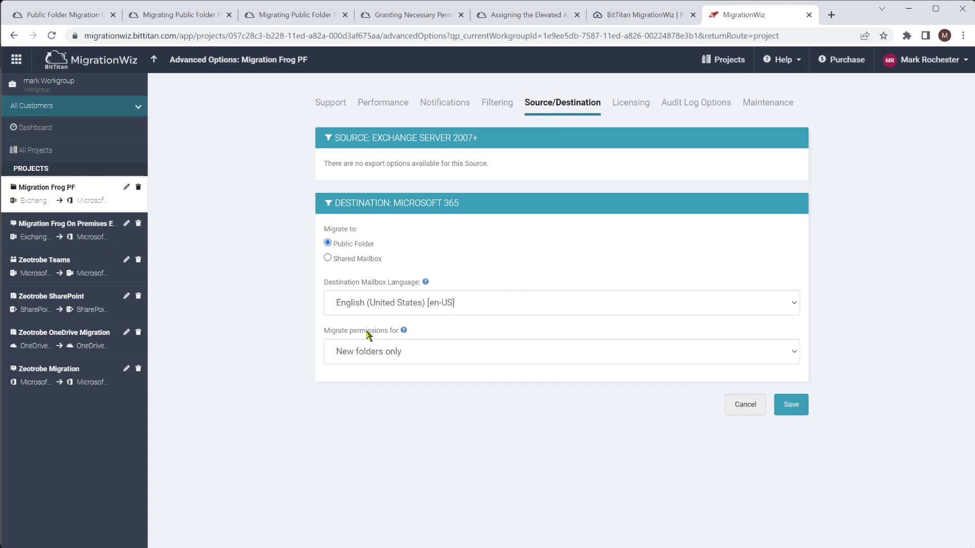
left_click(387, 356)
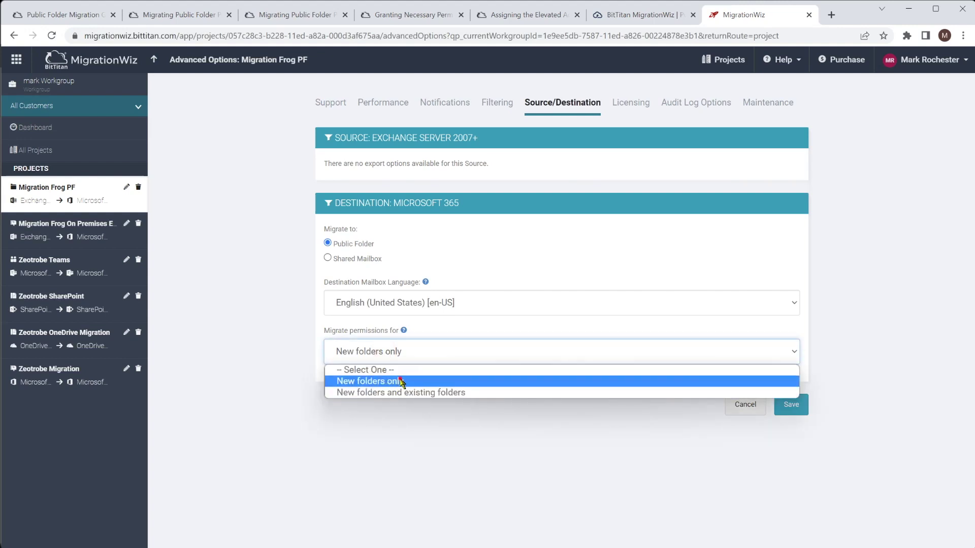
left_click(401, 382)
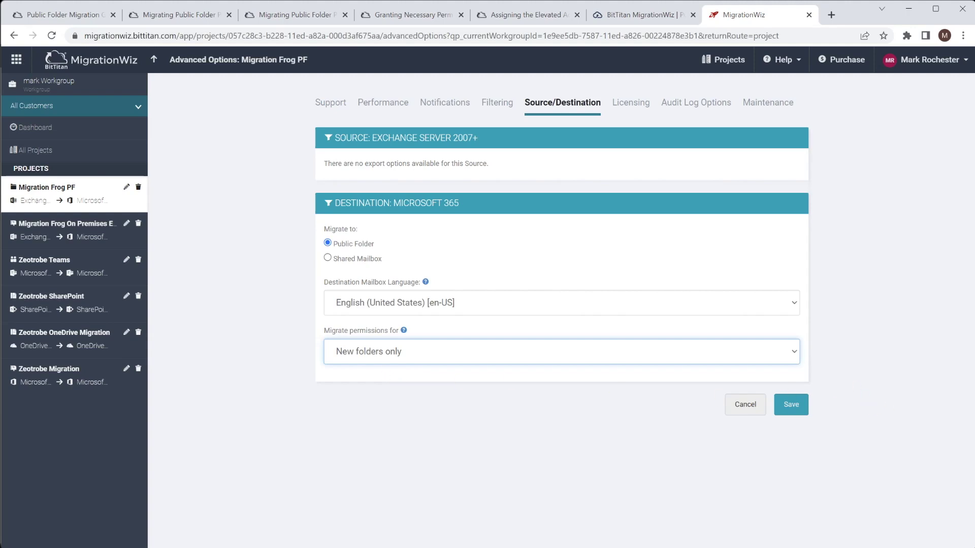
key("ctrl+1")
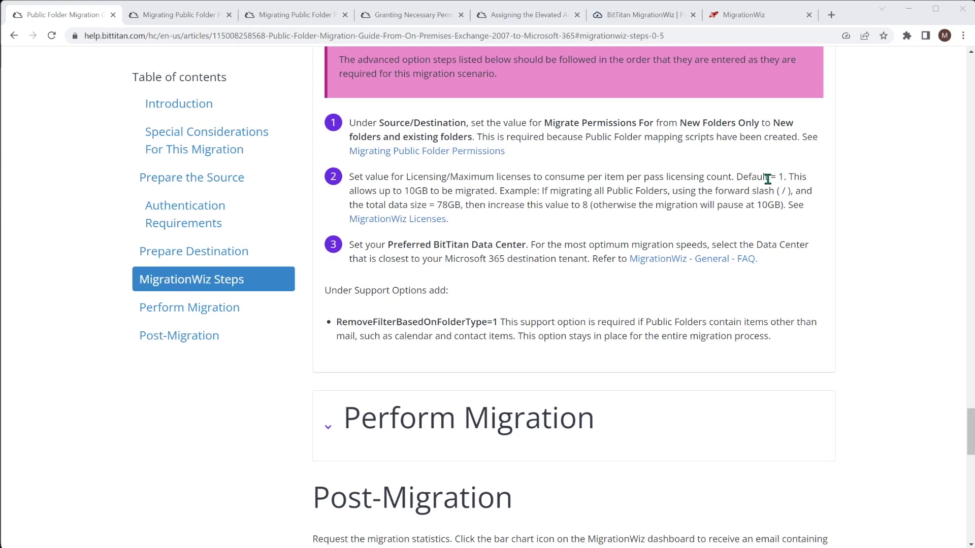
Check the Licensing tab's maximum licenses per item, leaving it at 1
left_click(761, 16)
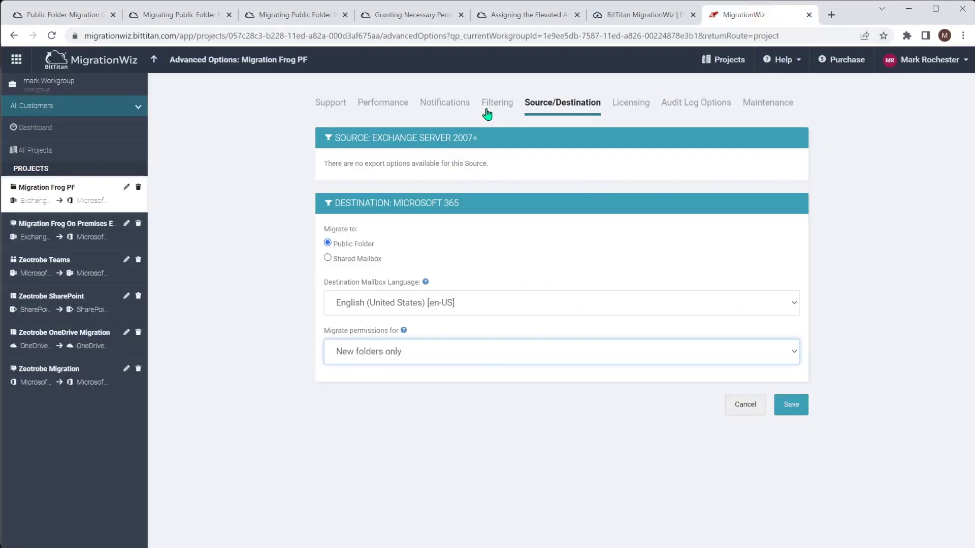
left_click(635, 107)
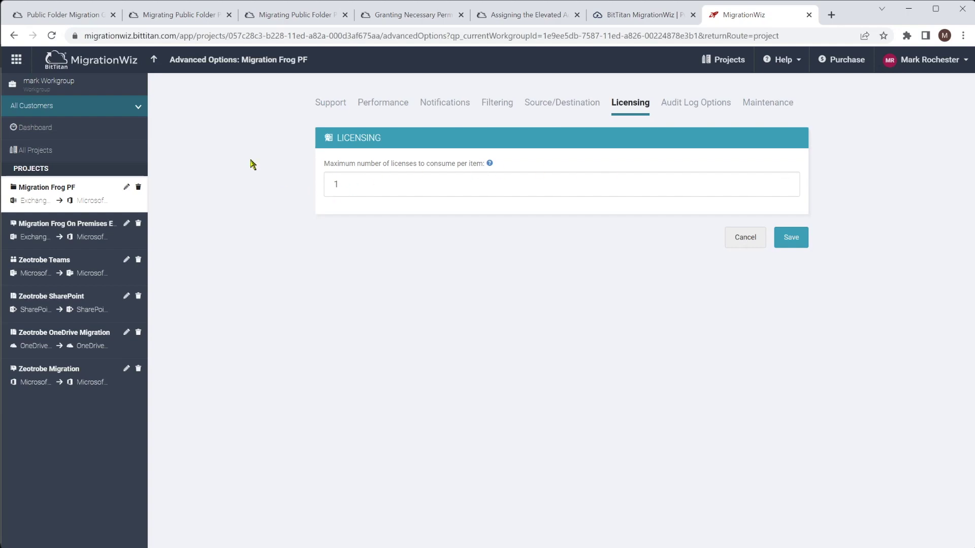
left_click(74, 17)
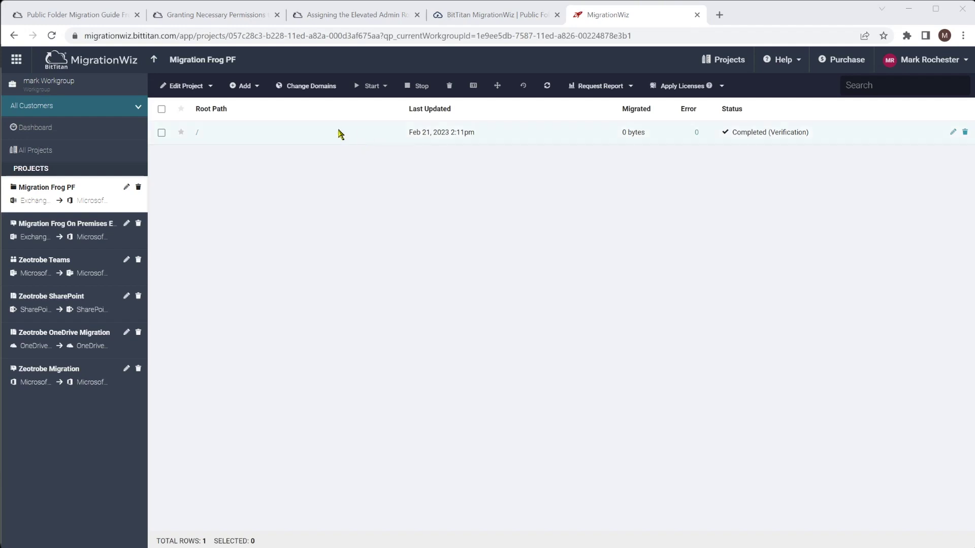
Browse the guide's second pass, permissions pass and mail-enabled folder tabs, ending on 1. First pass
left_click(71, 14)
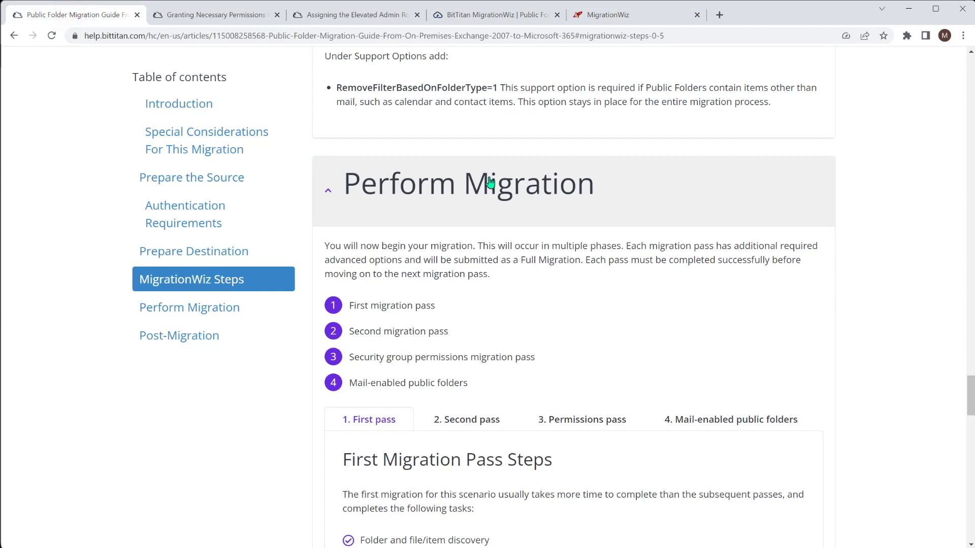
scroll(573, 304, "down", 1)
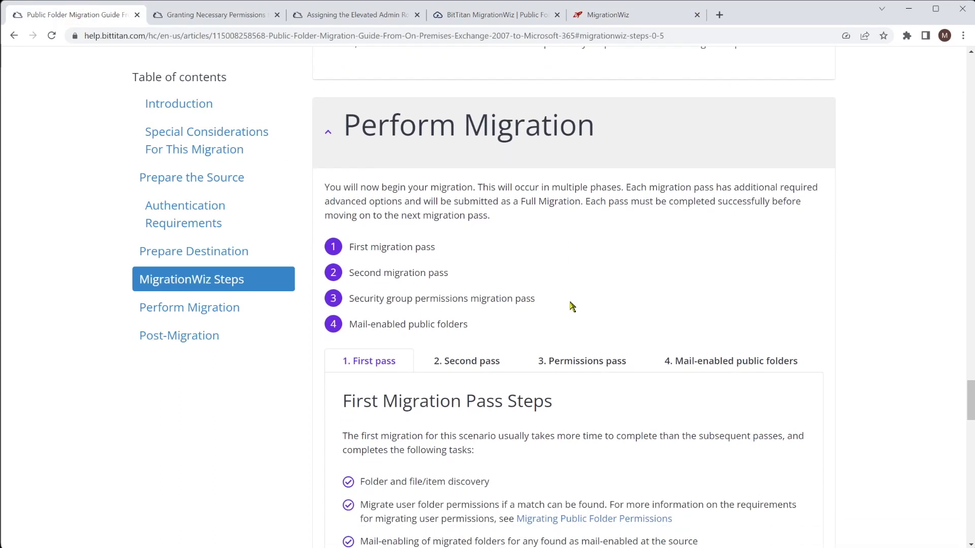
scroll(762, 270, "down", 2)
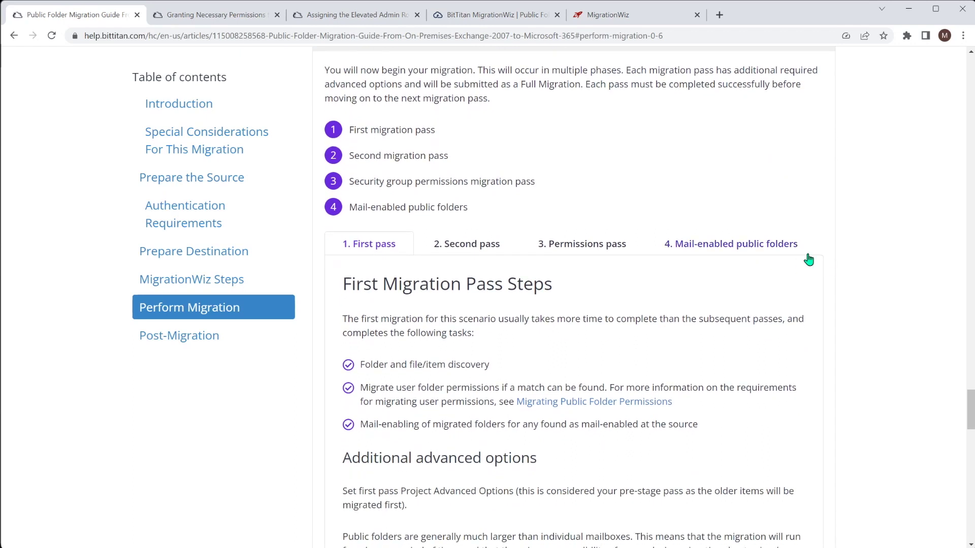
scroll(807, 259, "down", 2)
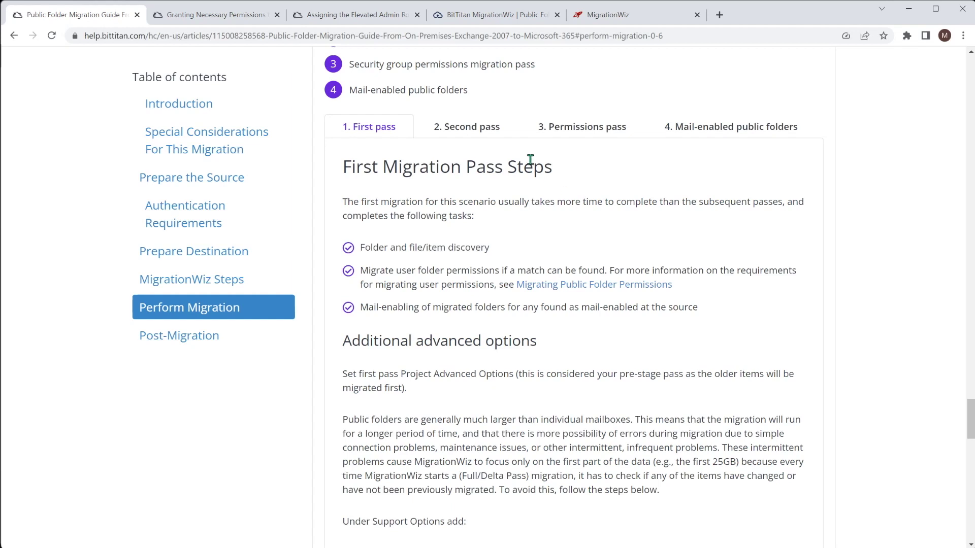
left_click(474, 128)
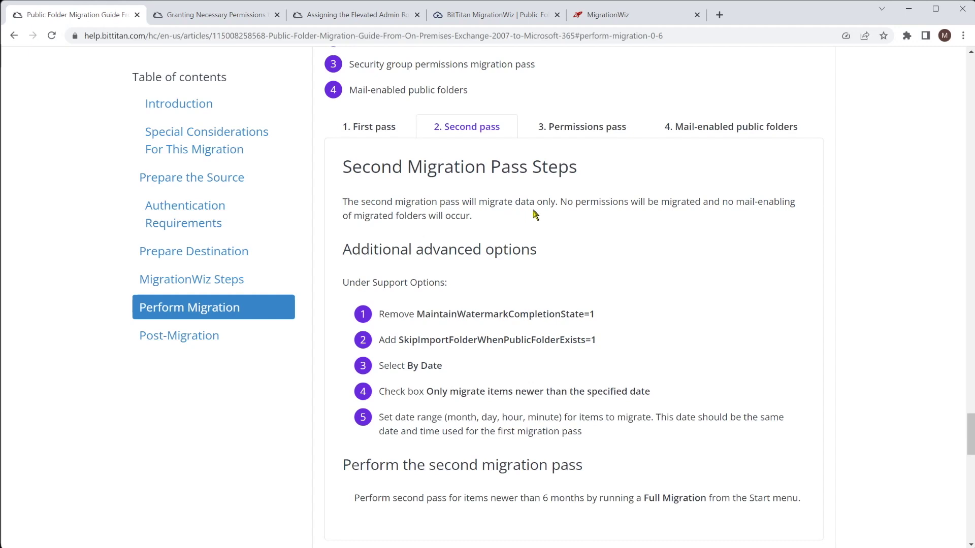
left_click(586, 128)
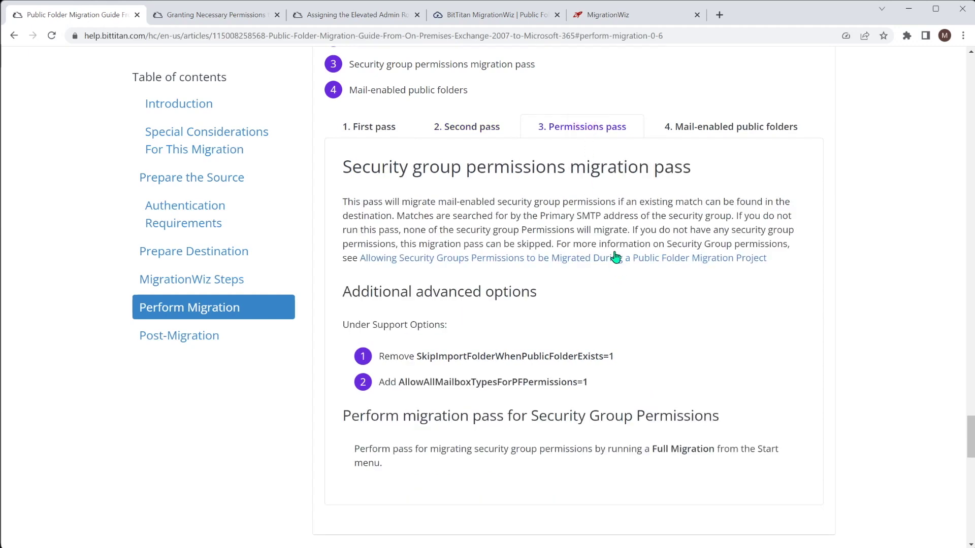
left_click(745, 126)
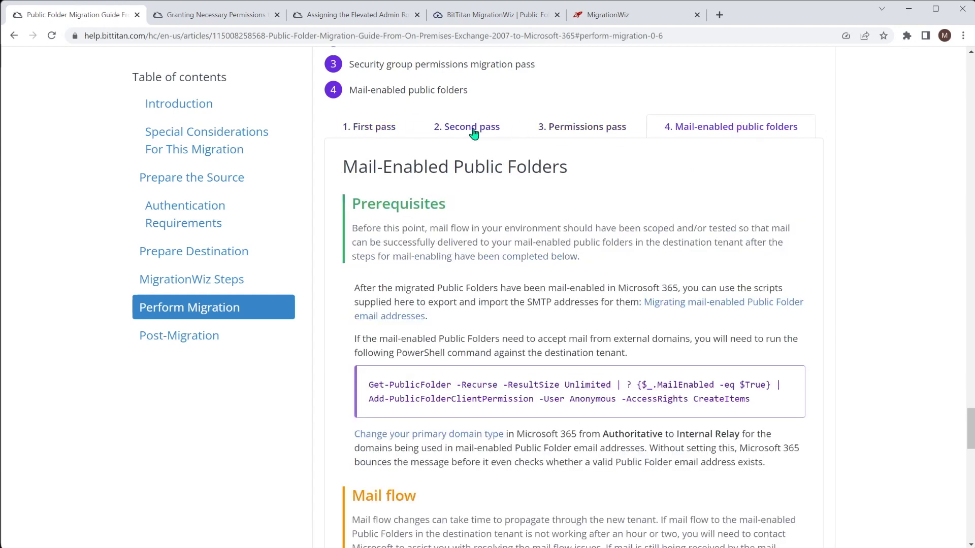
left_click(364, 130)
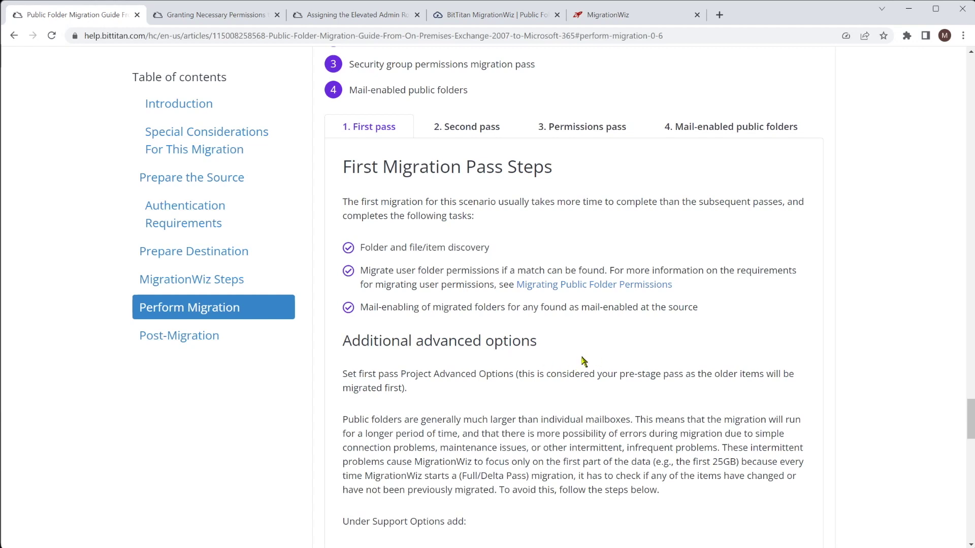
Select the MaintainWatermarkCompletionState=1 option text and return to the Migration Frog PF project
scroll(573, 305, "down", 1)
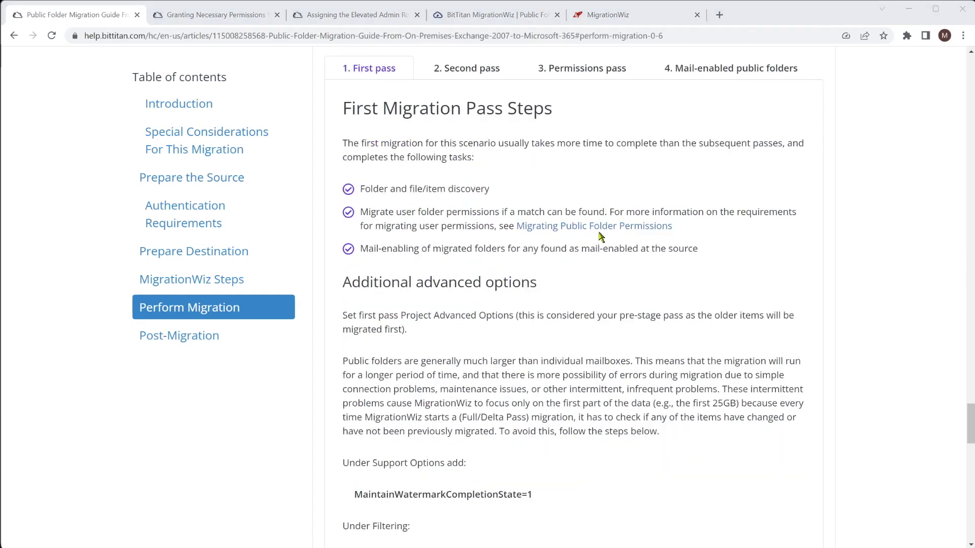
scroll(685, 279, "down", 1)
scroll(684, 280, "down", 4)
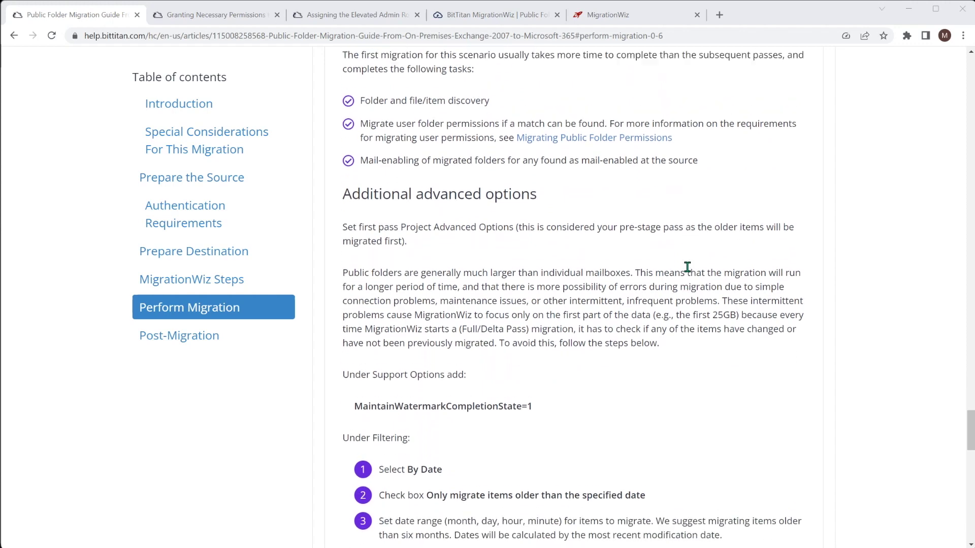
left_click_drag(533, 260, 356, 256)
key("ctrl+c")
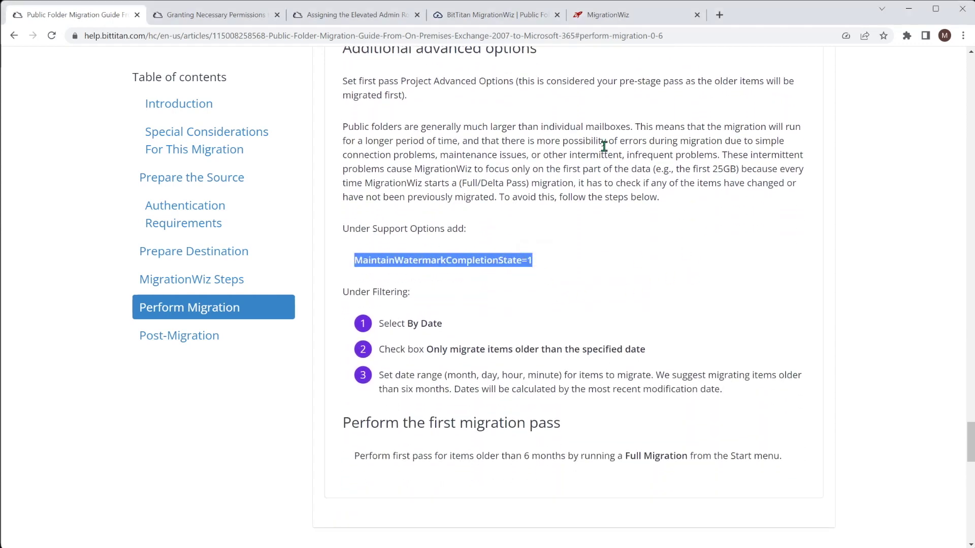
left_click(624, 15)
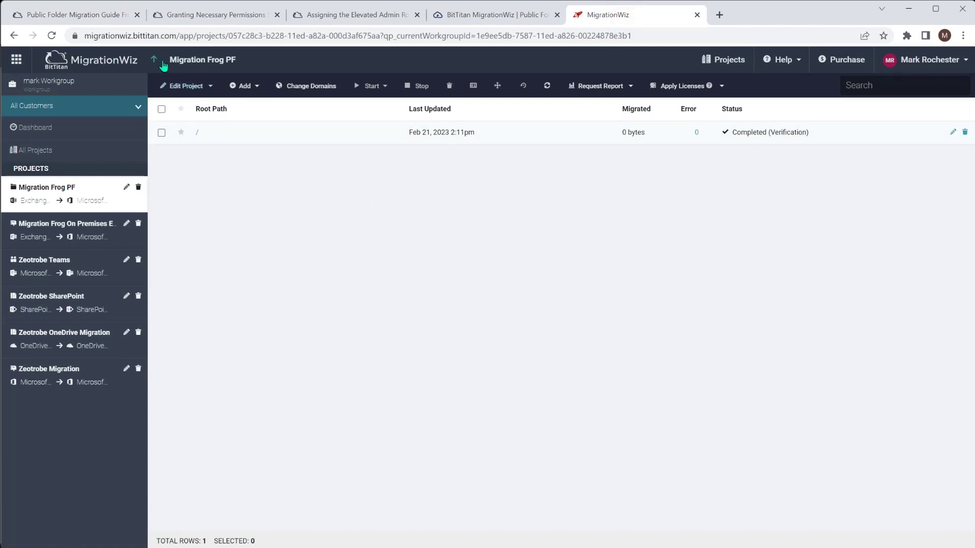
left_click(178, 88)
Add MaintainWatermarkCompletionState=1 as a new support option and save
left_click(190, 157)
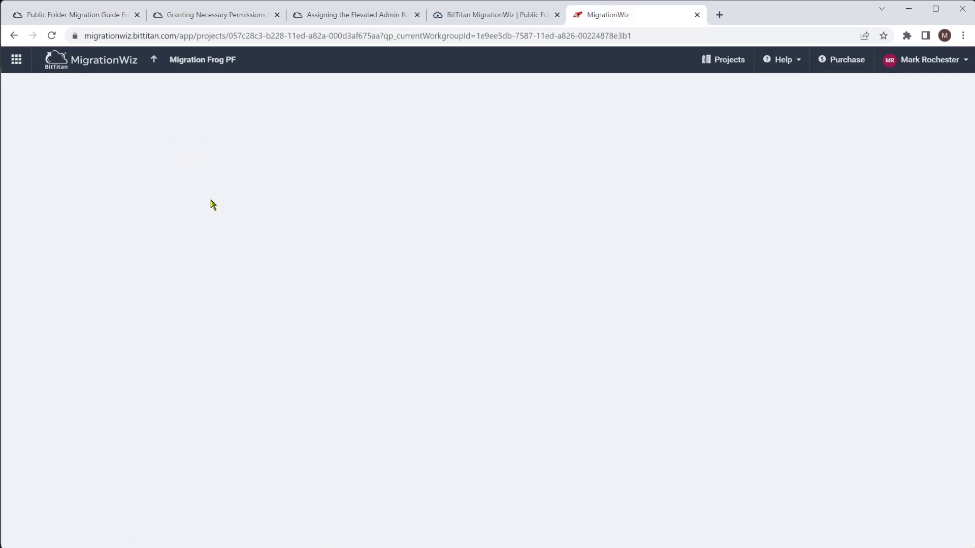
left_click(786, 246)
left_click(570, 274)
key("ctrl+v")
left_click(785, 400)
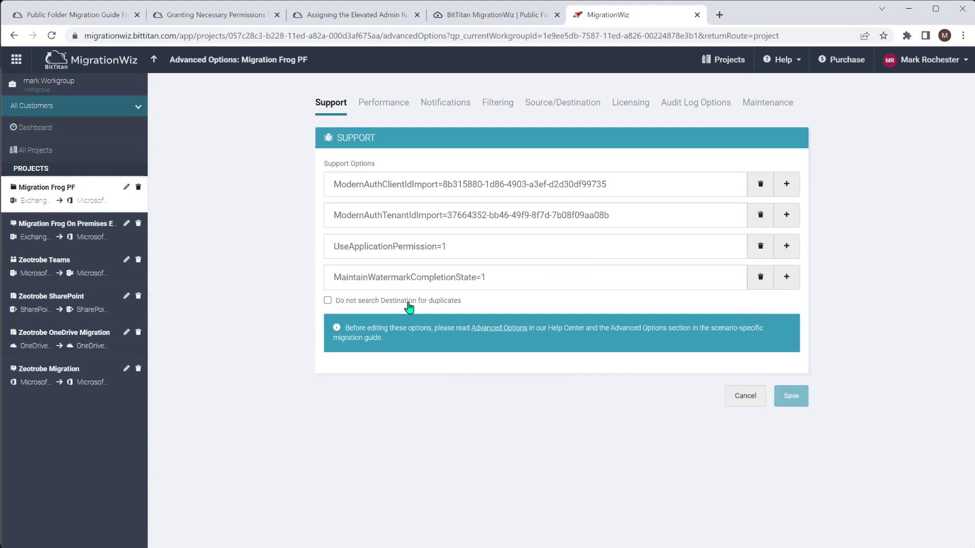
Reopen Advanced Options on the Filtering tab, clearing the guide's text selection meanwhile
left_click(186, 86)
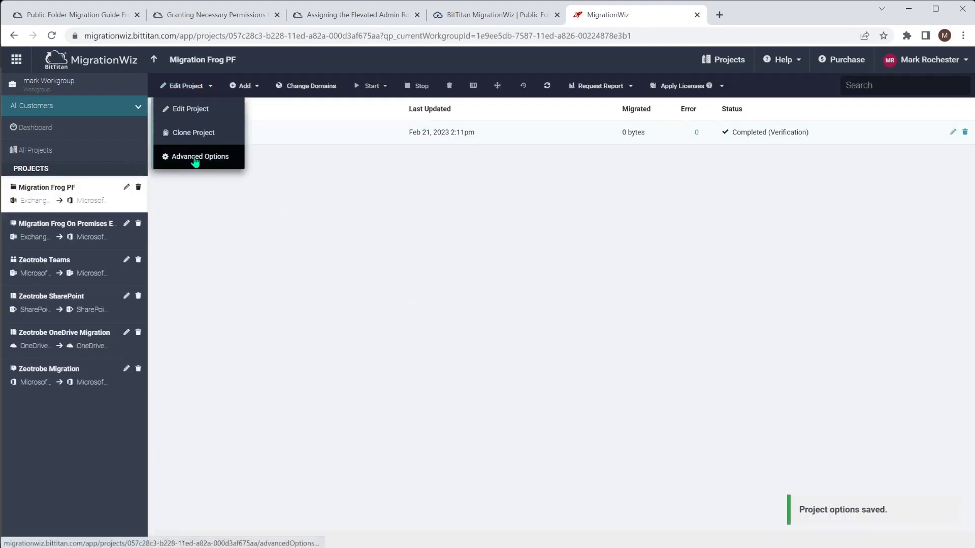
left_click(194, 158)
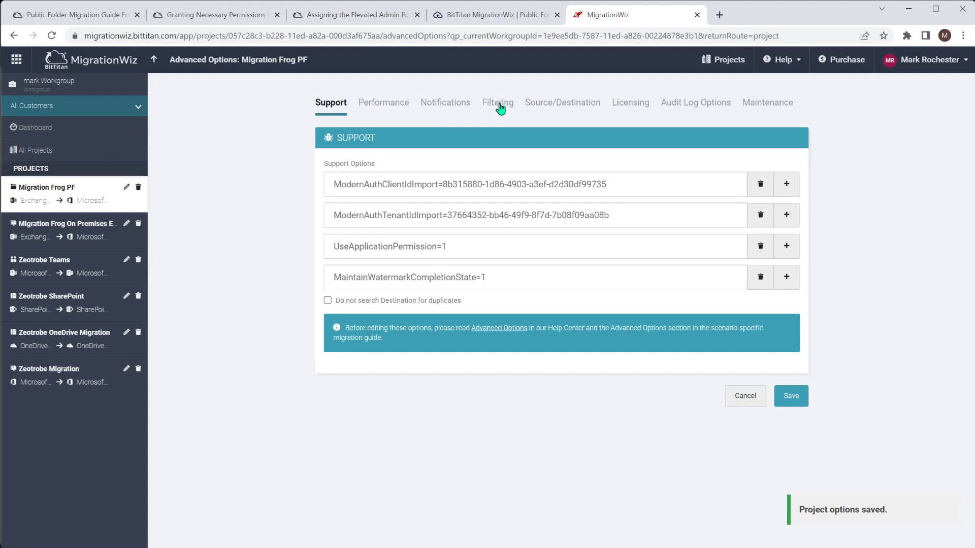
left_click(498, 103)
left_click(74, 16)
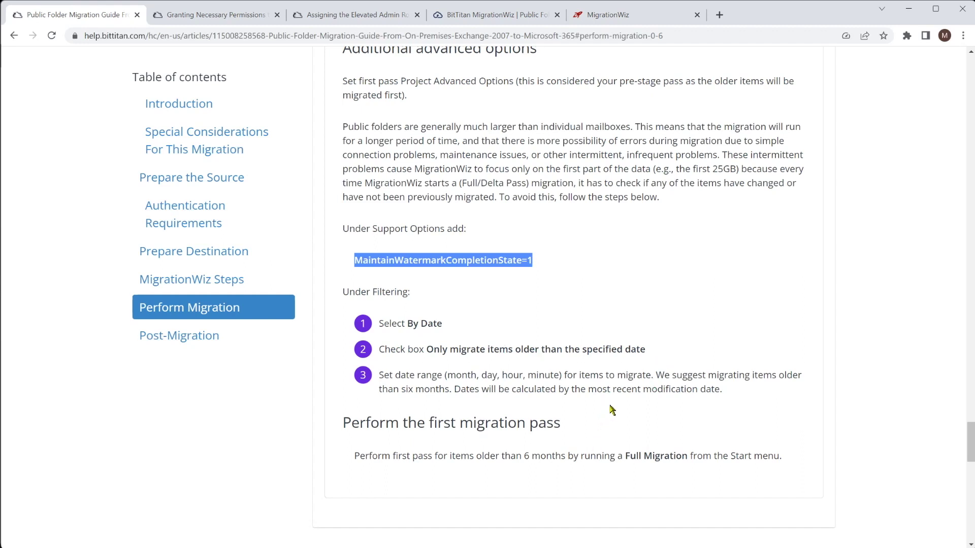
left_click(539, 337)
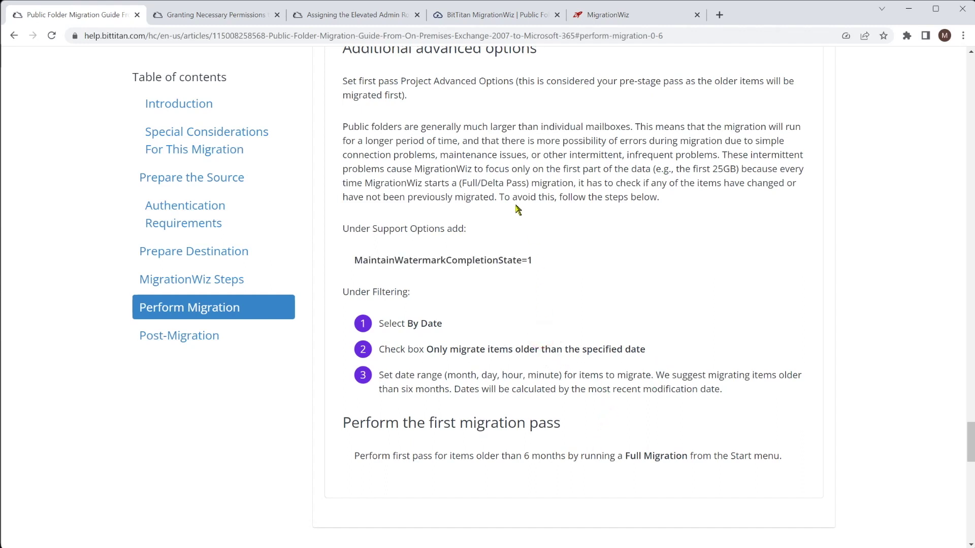
left_click(642, 18)
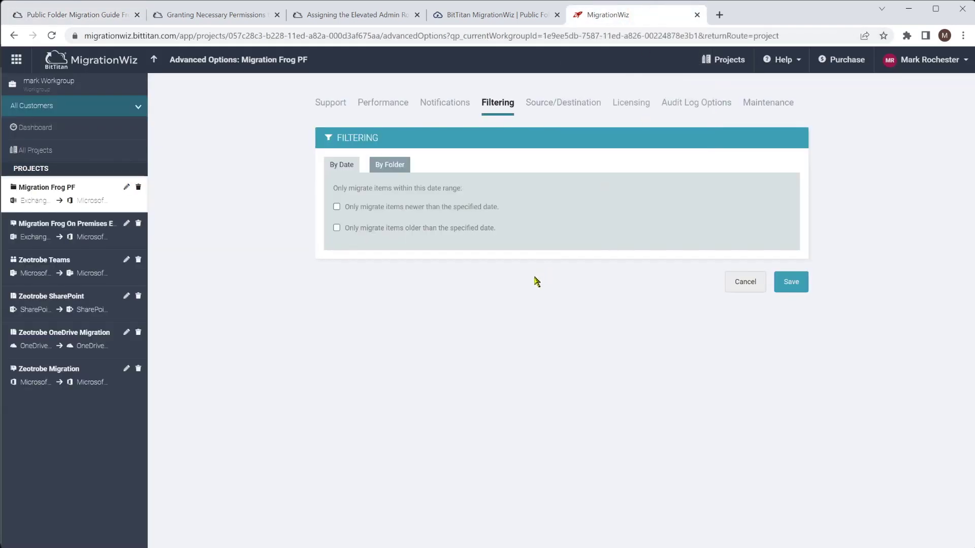
Enable 'Only migrate items older than' with cutoff Jan 20, 2022, 0:00, and save
left_click(337, 228)
left_click(388, 252)
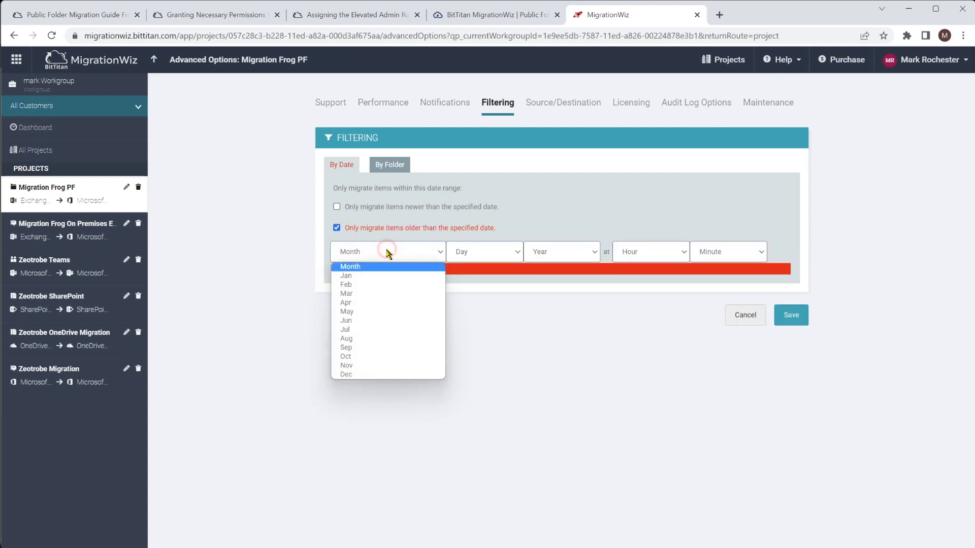
left_click(372, 276)
left_click(493, 251)
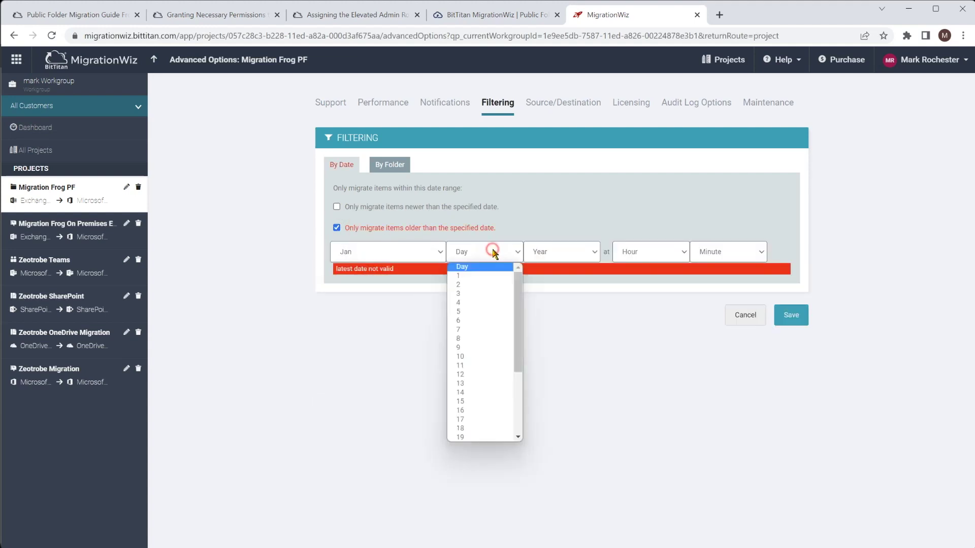
scroll(501, 401, "down", 3)
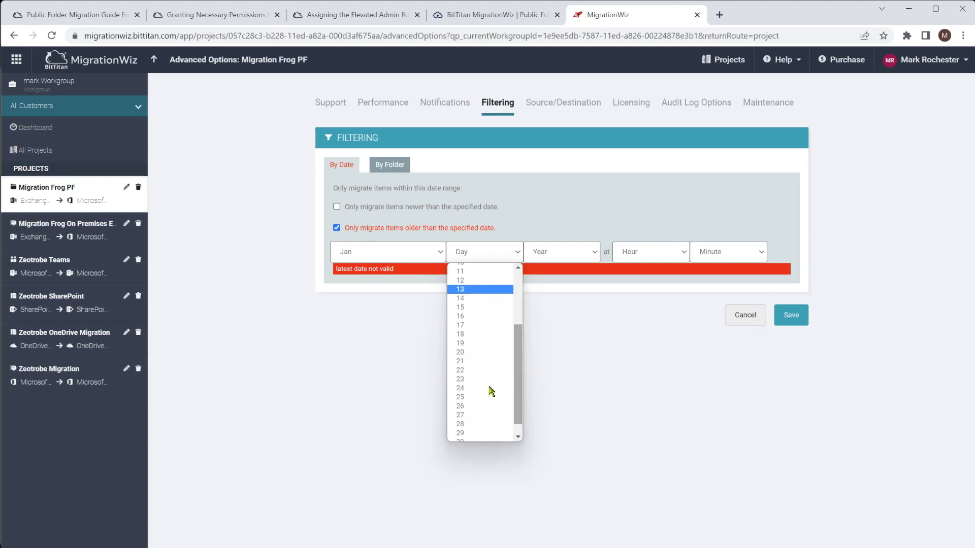
left_click(478, 353)
left_click(584, 252)
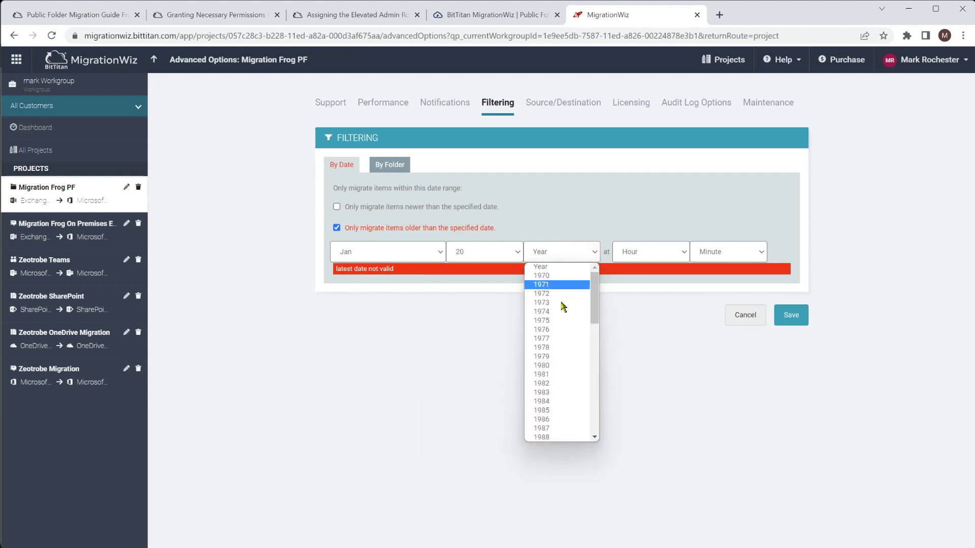
left_click_drag(595, 316, 596, 424)
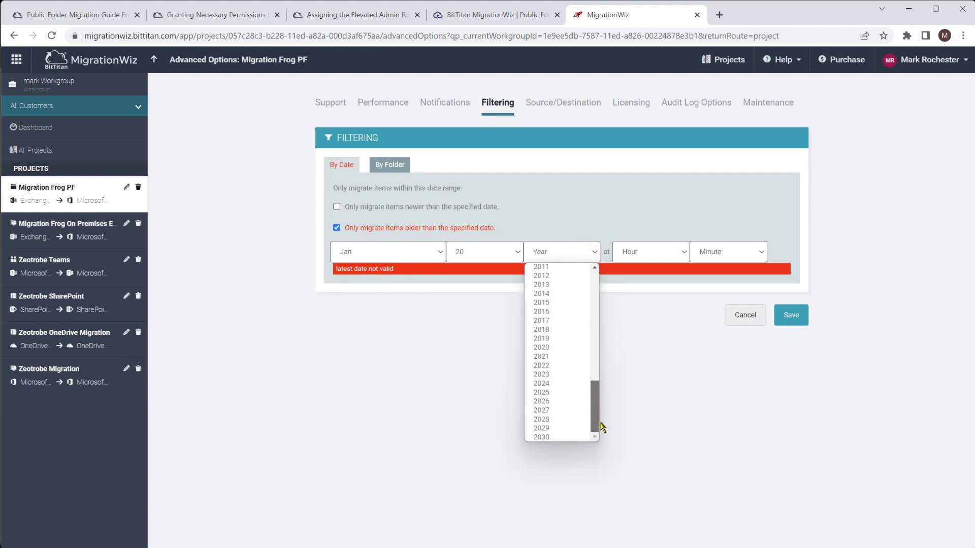
left_click(572, 374)
left_click(646, 254)
left_click(646, 277)
left_click(725, 253)
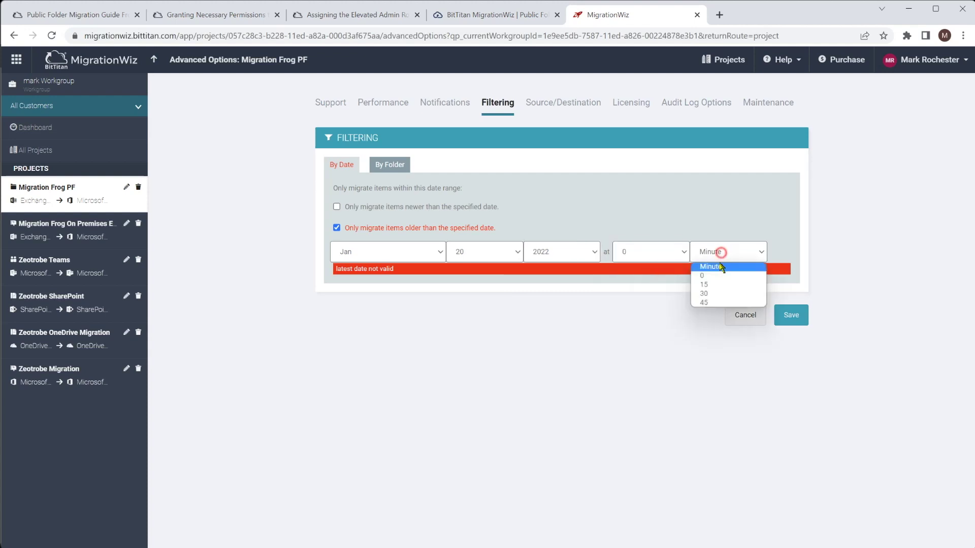
left_click(721, 276)
left_click(791, 314)
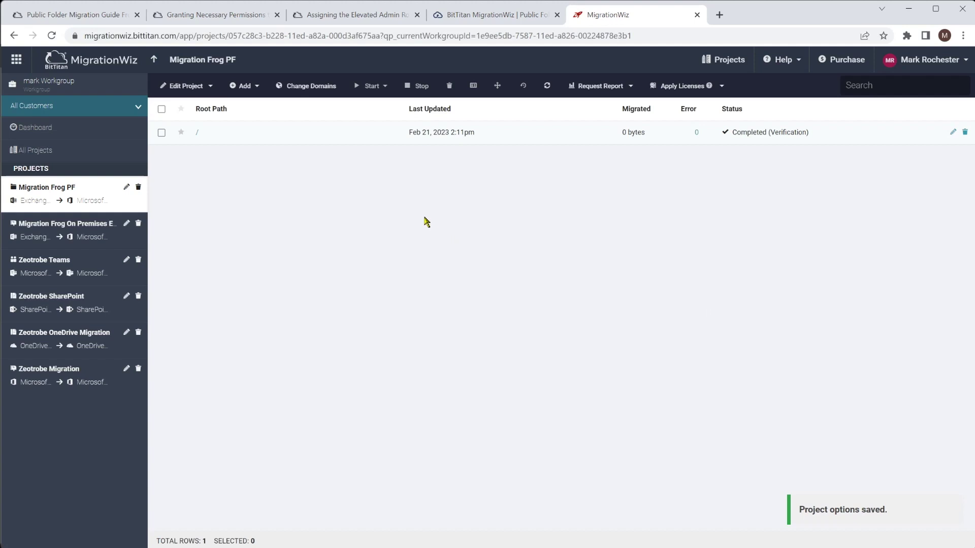
Run a Full Migration on the '/' root public folder item
left_click(161, 133)
left_click(372, 86)
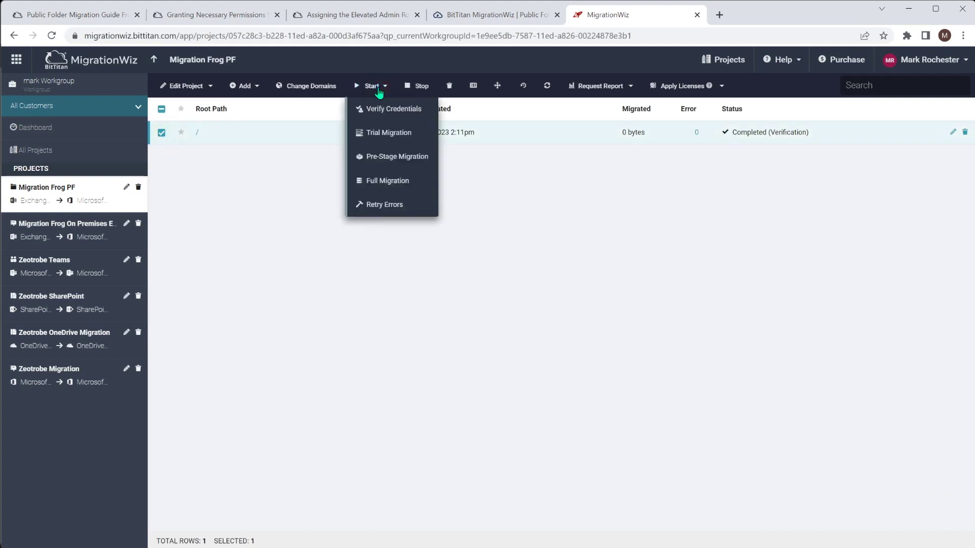
left_click(398, 186)
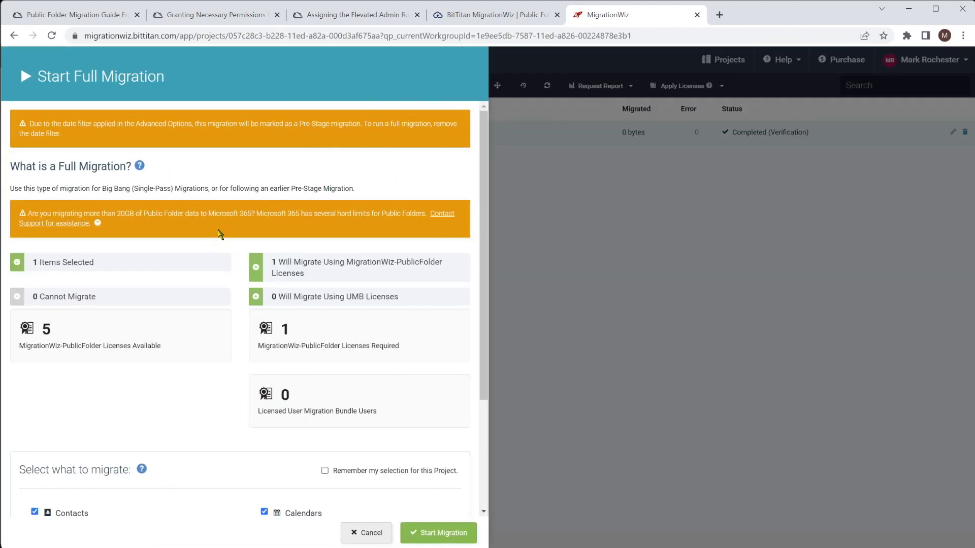
scroll(220, 234, "down", 3)
scroll(220, 234, "up", 3)
scroll(227, 354, "down", 3)
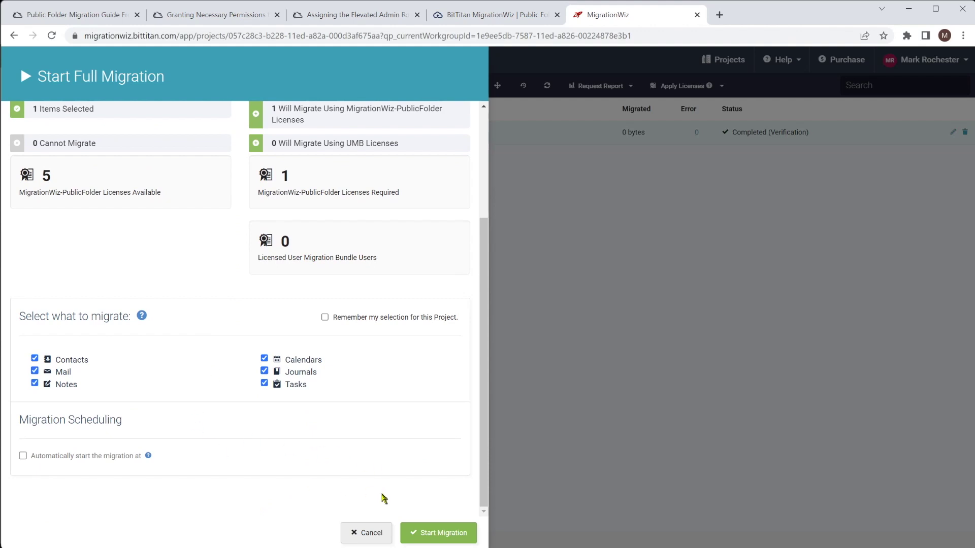
left_click(444, 531)
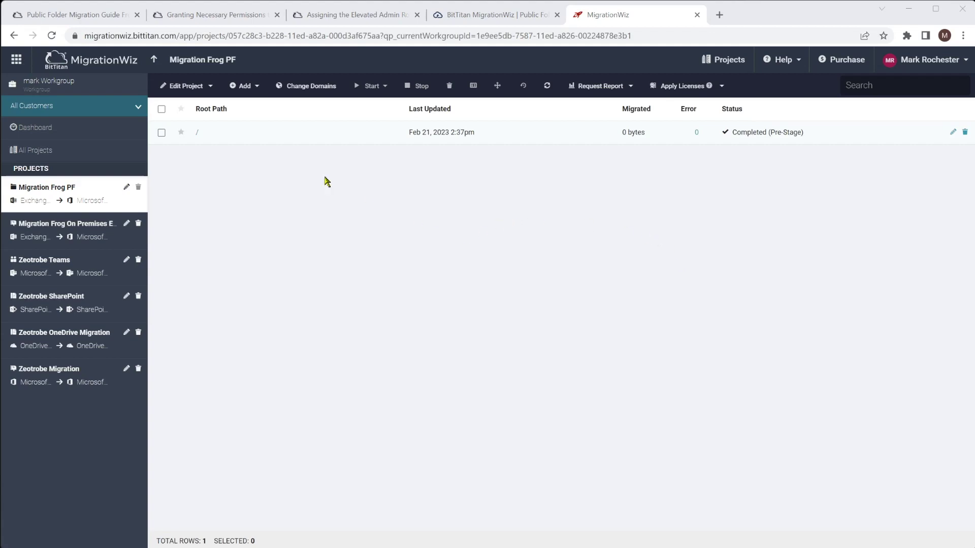
left_click(71, 15)
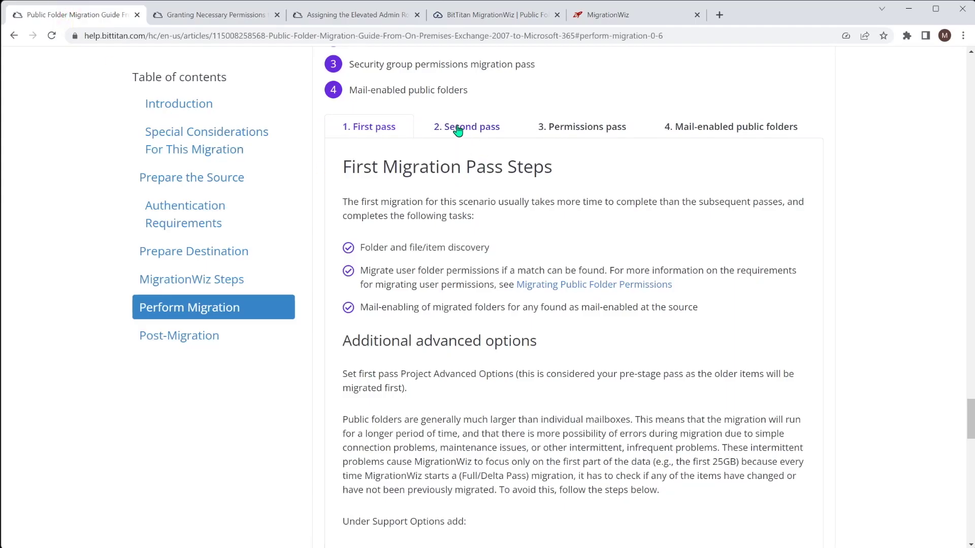
Read the guide's second migration pass steps and open the project's Advanced Options
left_click(479, 129)
scroll(498, 257, "down", 1)
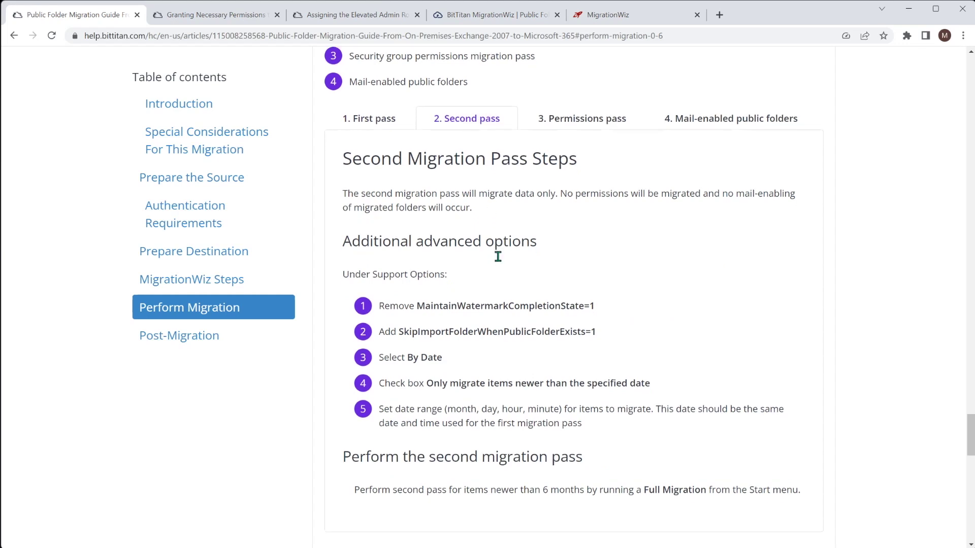
scroll(498, 256, "down", 1)
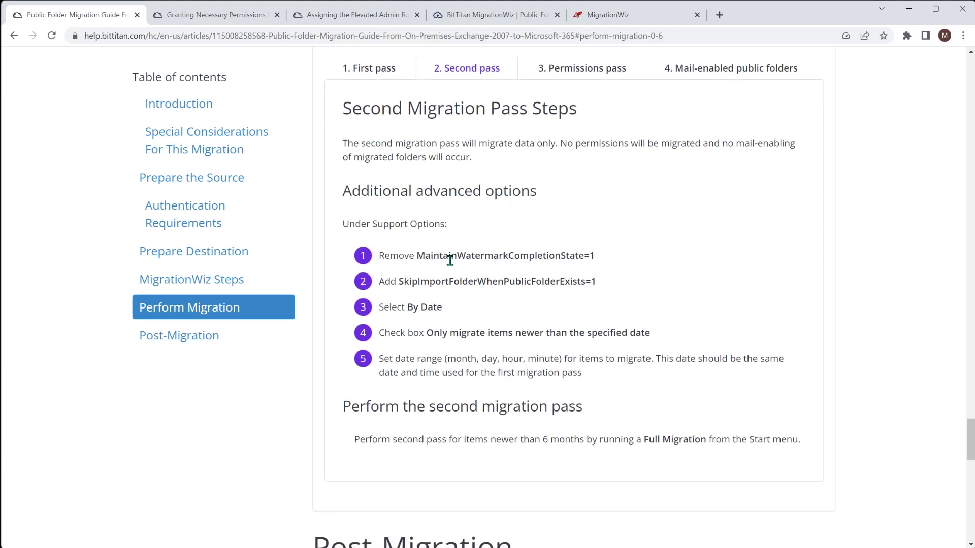
left_click(660, 17)
left_click(198, 88)
left_click(204, 162)
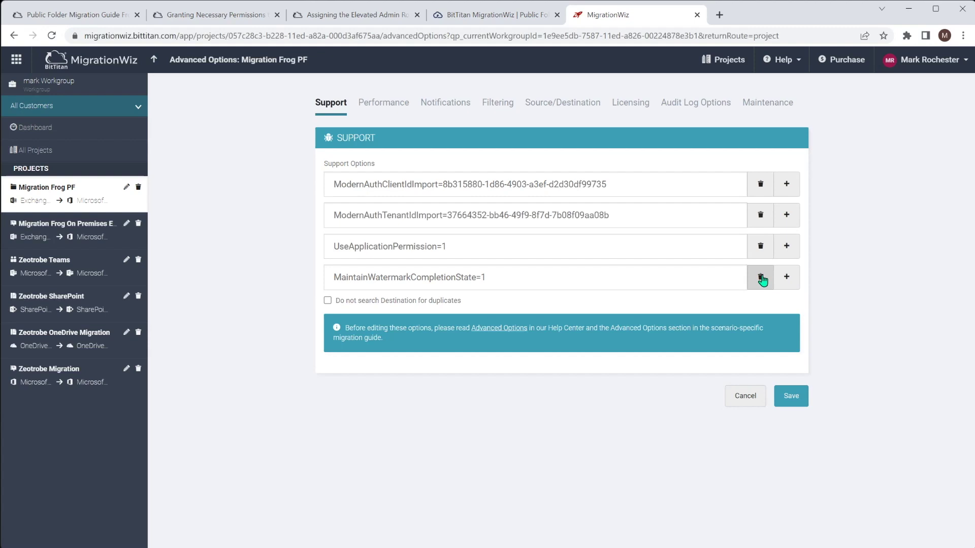
Remove MaintainWatermarkCompletionState=1, add SkipImportFolderWhenPublicFolderExists=1, and save
left_click(760, 277)
left_click(65, 15)
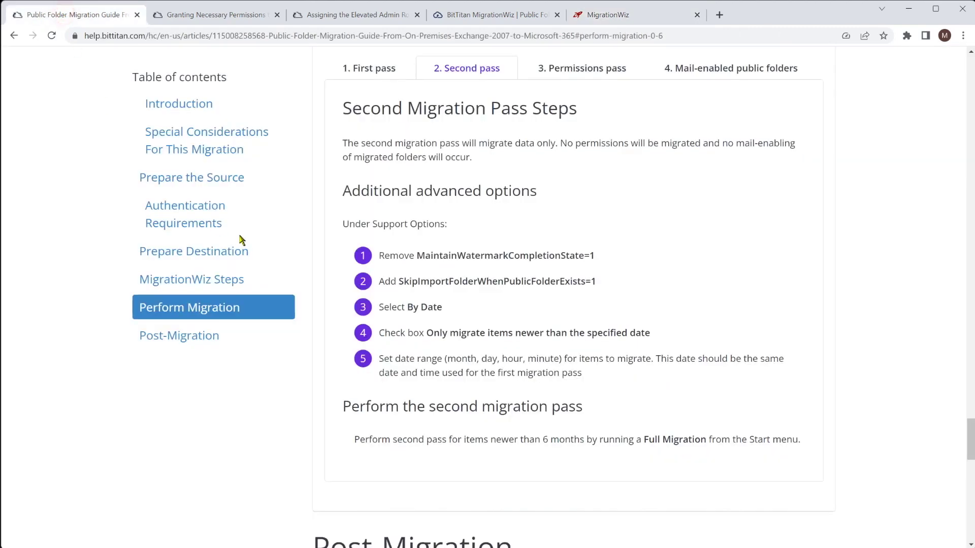
left_click_drag(398, 281, 598, 289)
key("ctrl+c")
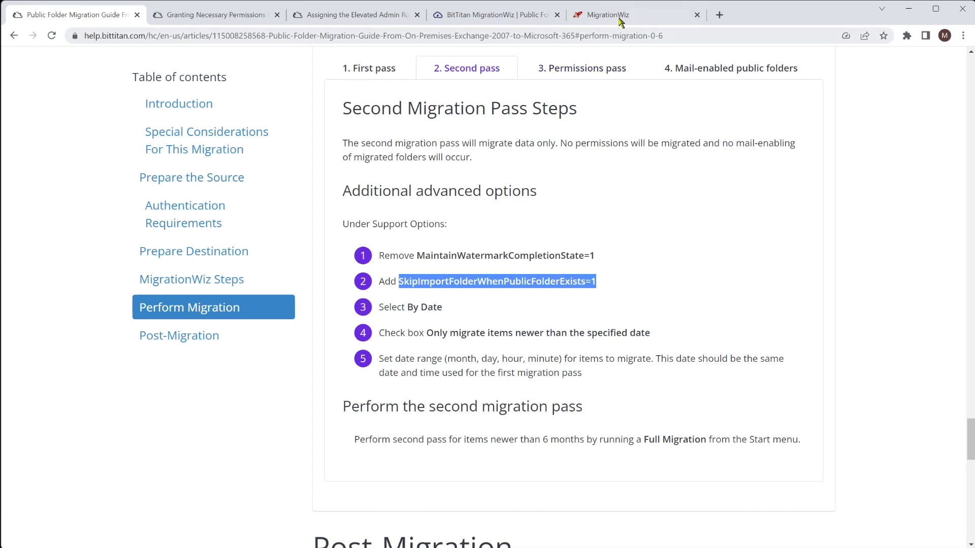
left_click(612, 15)
left_click(787, 248)
left_click(672, 277)
key("ctrl+v")
left_click(793, 398)
Check the guide again and reopen the project's Advanced Options
left_click(91, 15)
left_click(630, 15)
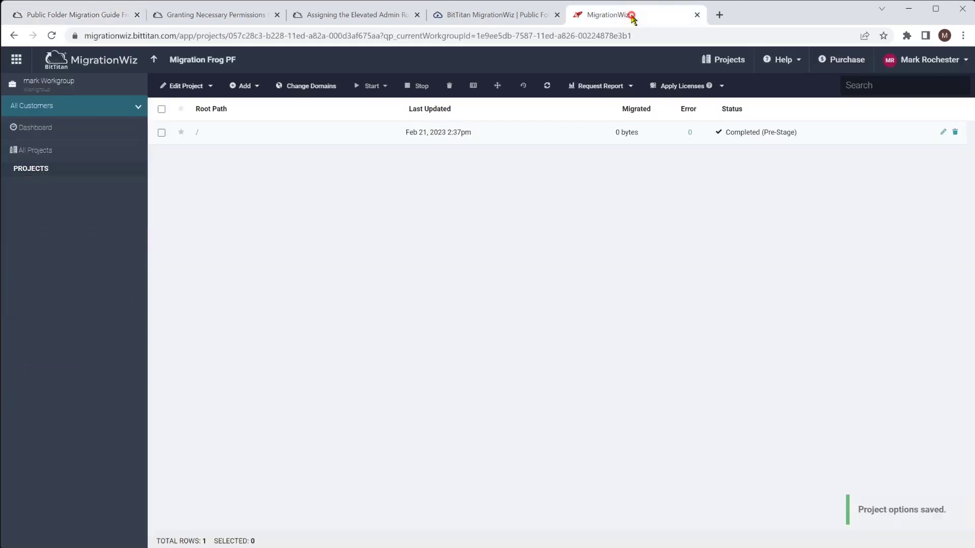
left_click(205, 97)
left_click(213, 156)
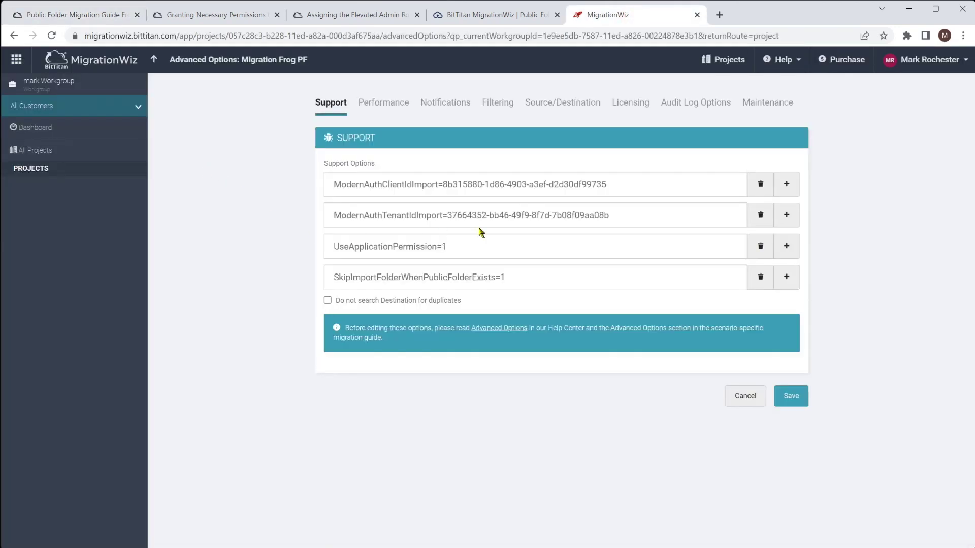
Replace the older-than date filter with a newer-than filter dated January 20
left_click(498, 101)
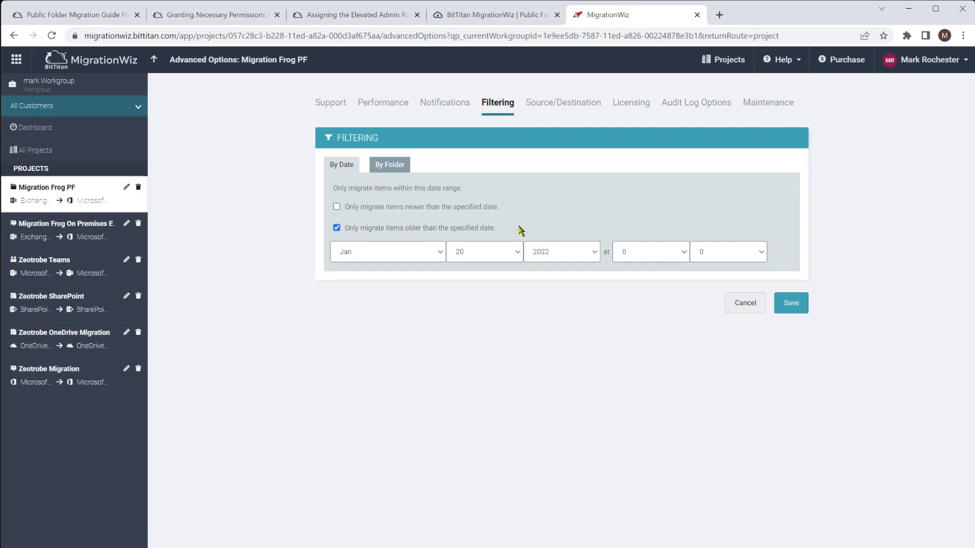
left_click(337, 228)
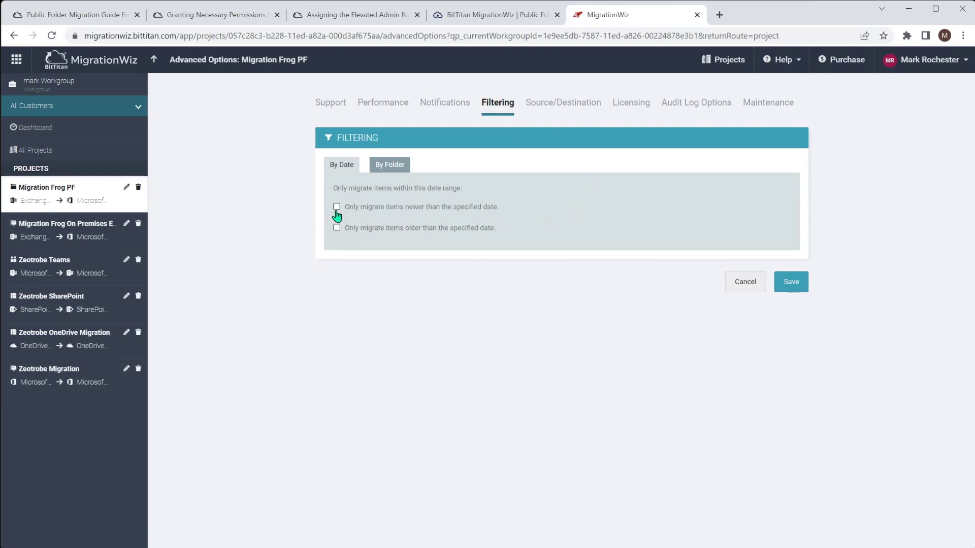
left_click(336, 206)
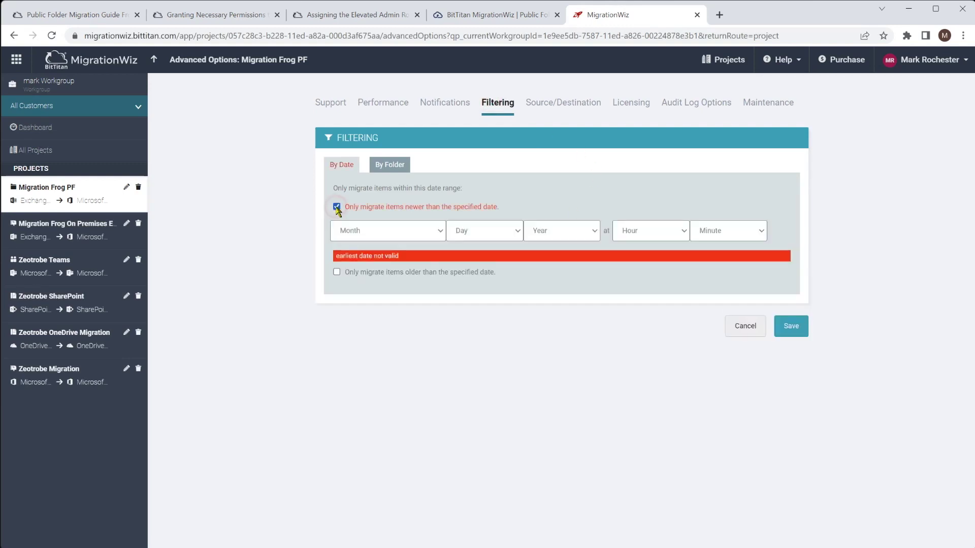
left_click(379, 231)
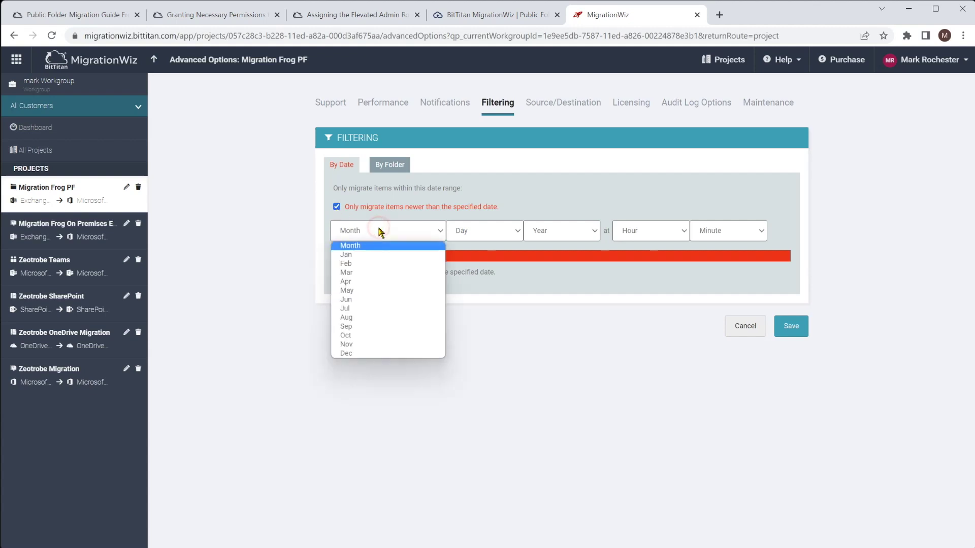
left_click(374, 254)
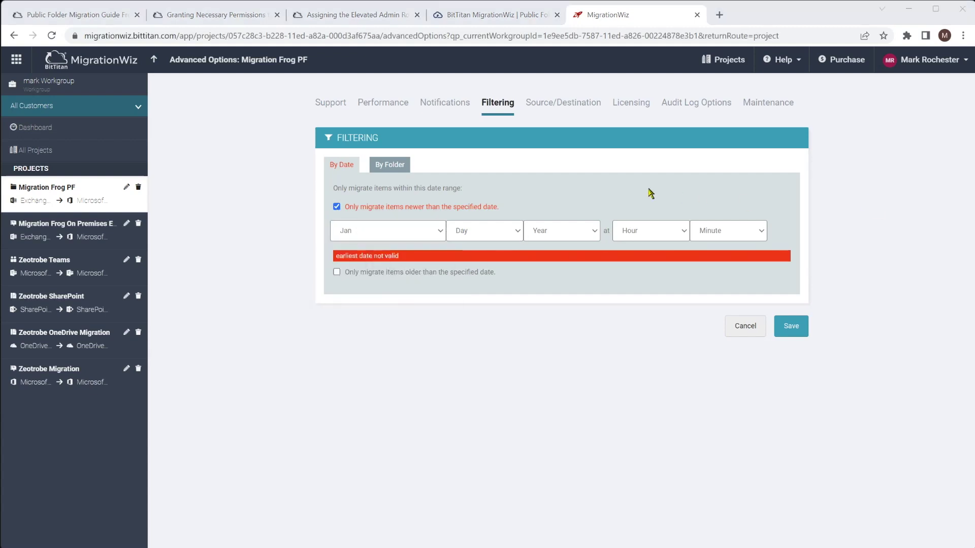
left_click(489, 233)
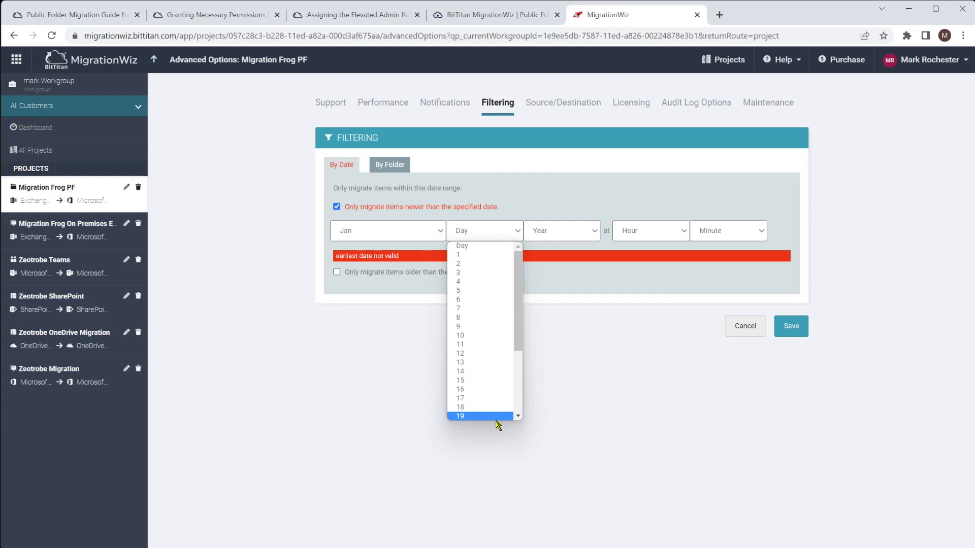
left_click(518, 416)
left_click(499, 398)
Finish the date as 2023 at 0:00, save the filter, and return to the project list
left_click(555, 234)
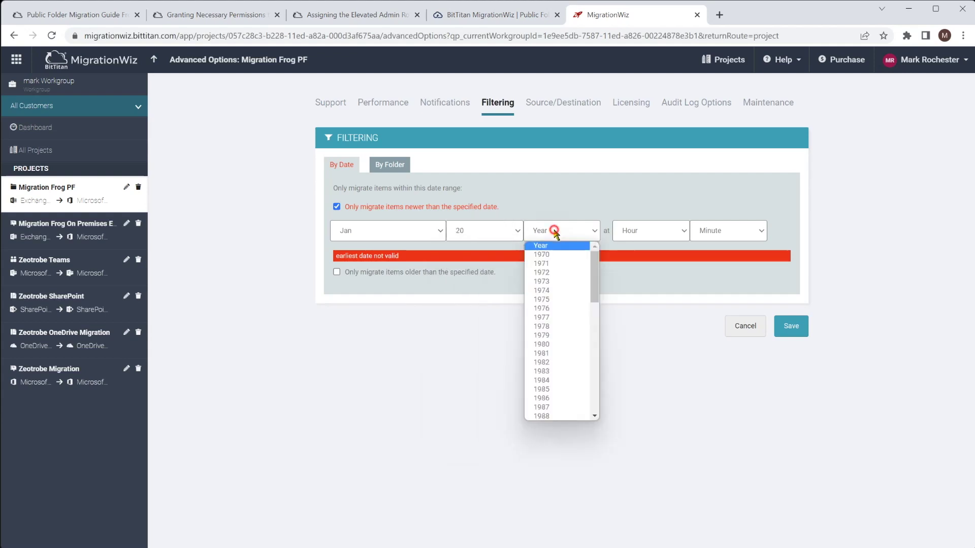
scroll(597, 335, "down", 5)
scroll(584, 370, "down", 3)
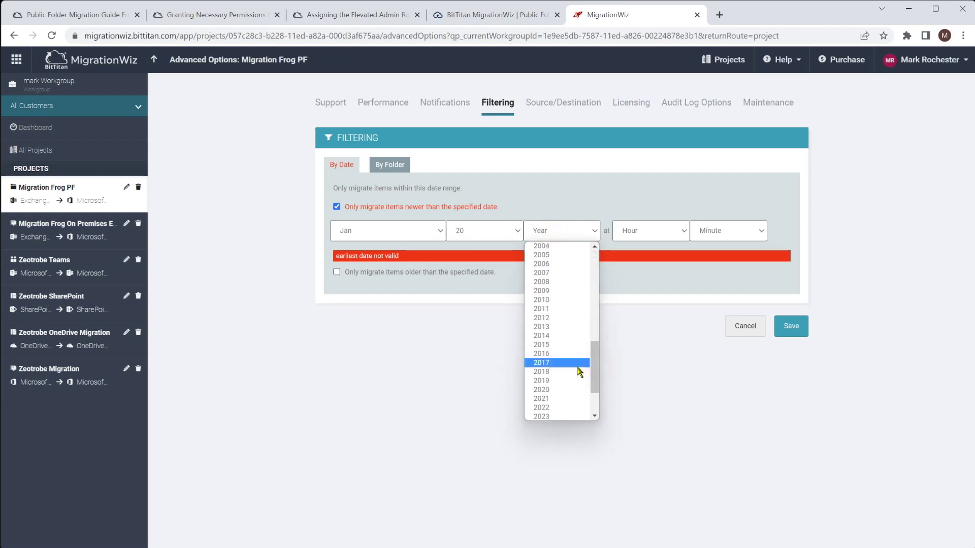
left_click(569, 417)
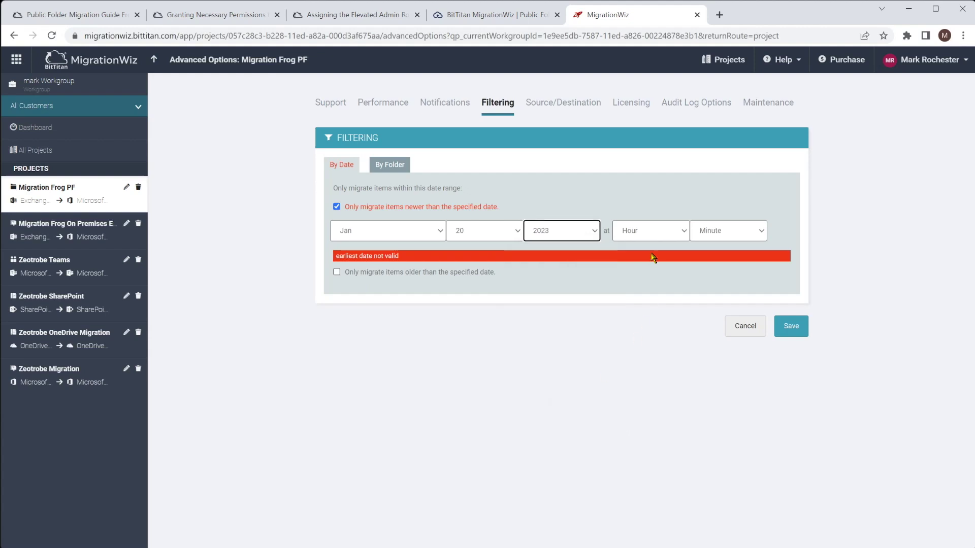
left_click(646, 230)
left_click(647, 255)
left_click(711, 230)
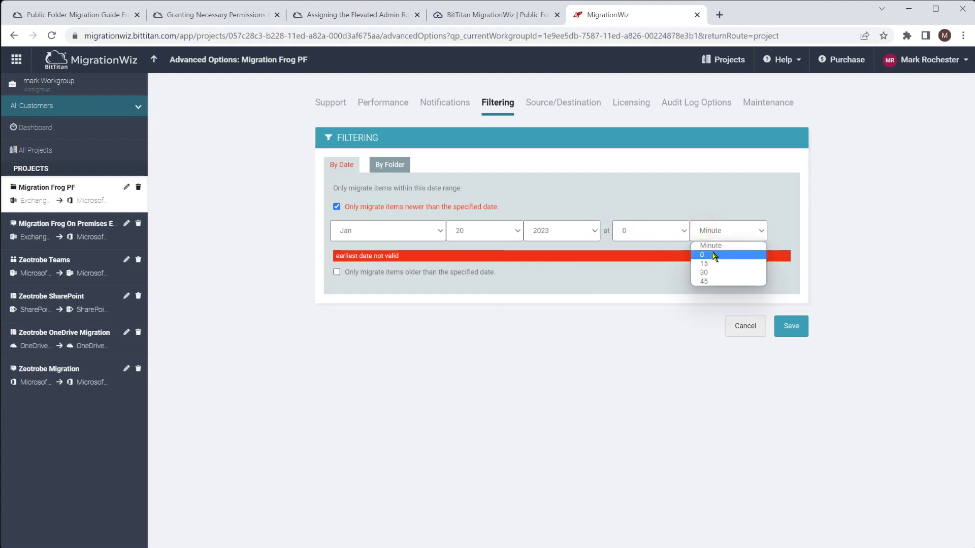
left_click(711, 254)
left_click(790, 311)
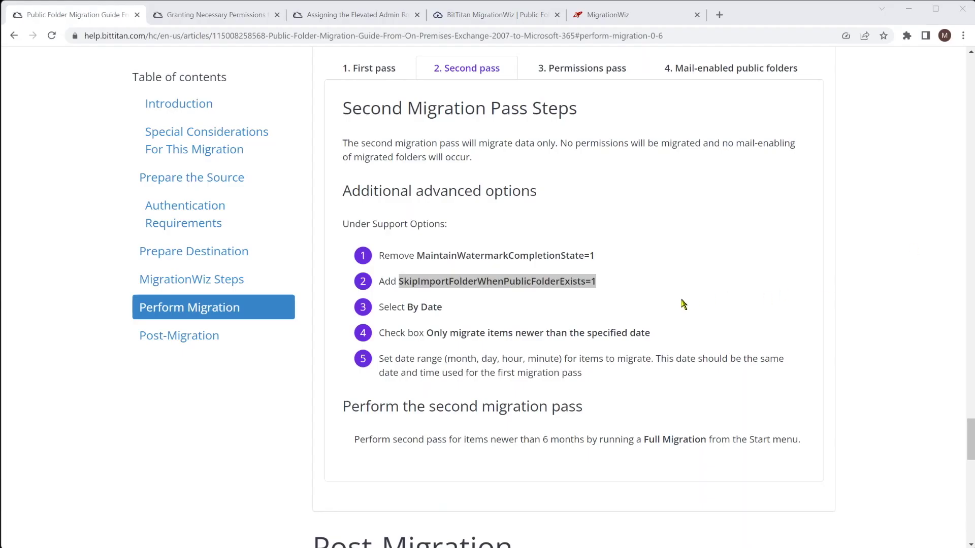
left_click(682, 303)
left_click(644, 15)
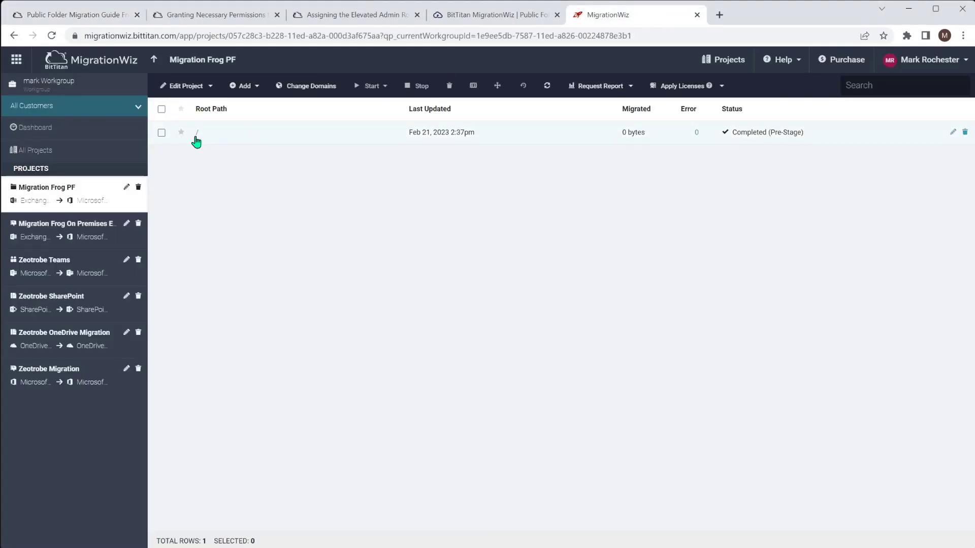
Start a full migration of the root '/' public folder path
left_click(162, 132)
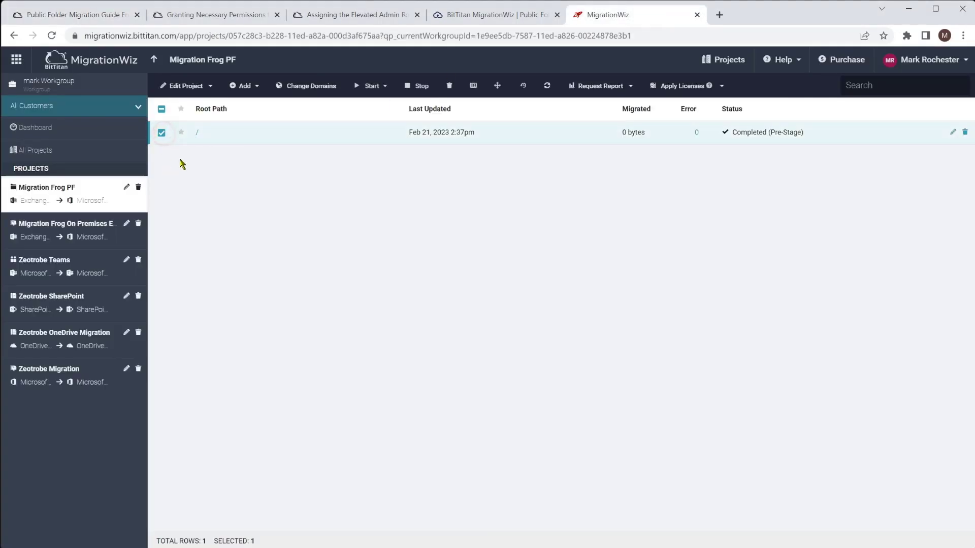
left_click(369, 86)
left_click(385, 183)
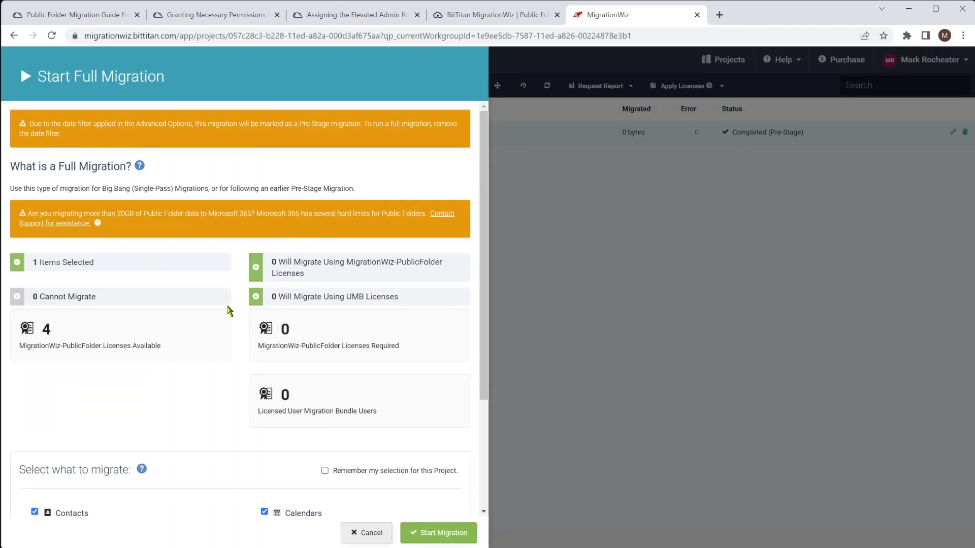
scroll(235, 305, "down", 3)
left_click(451, 534)
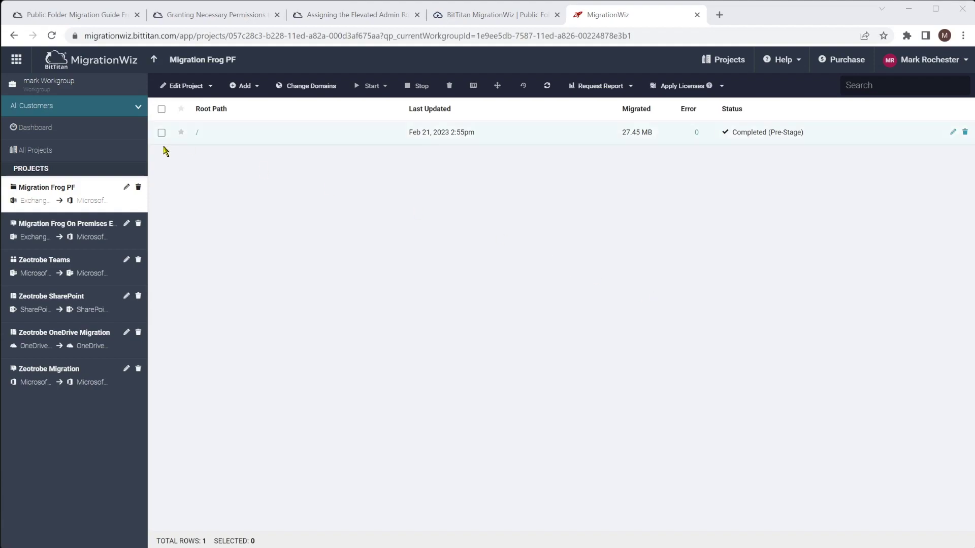
Copy AllowAllMailboxTypesForPFPermissions=1 from the guide's permissions pass section
left_click(81, 15)
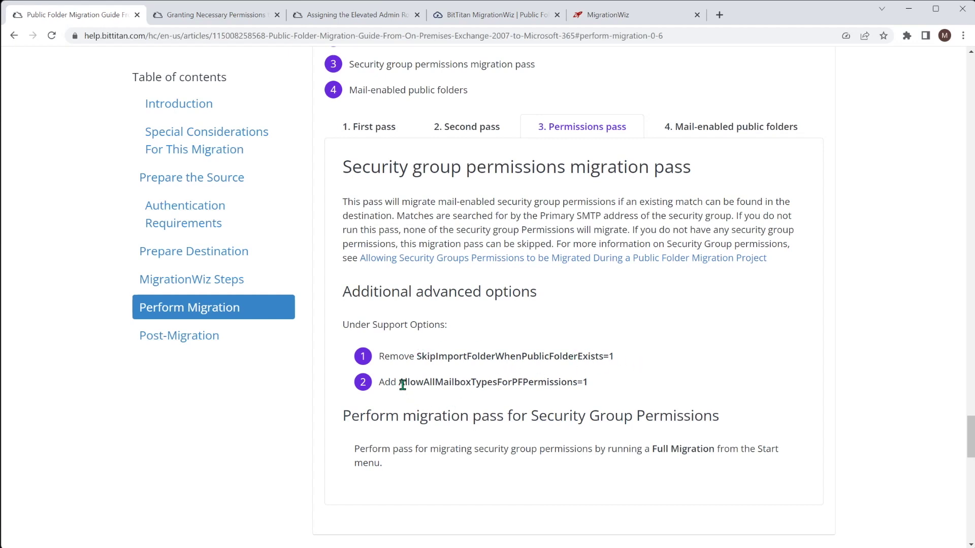
left_click_drag(400, 384, 593, 388)
key("ctrl+c")
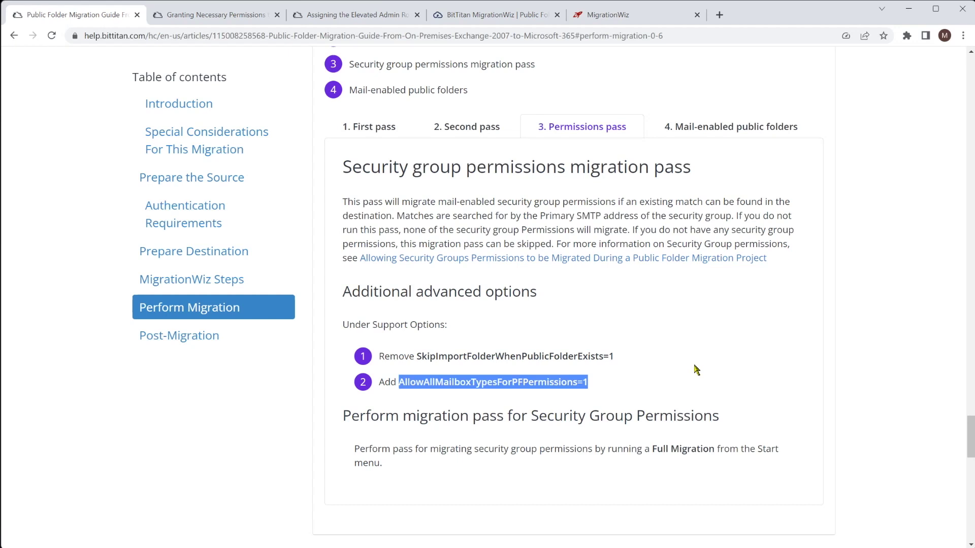
Replace the SkipImportFolderWhenPublicFolderExists=1 support option with AllowAllMailboxTypesForPFPermissions=1 and save
left_click(634, 16)
left_click(178, 87)
left_click(200, 161)
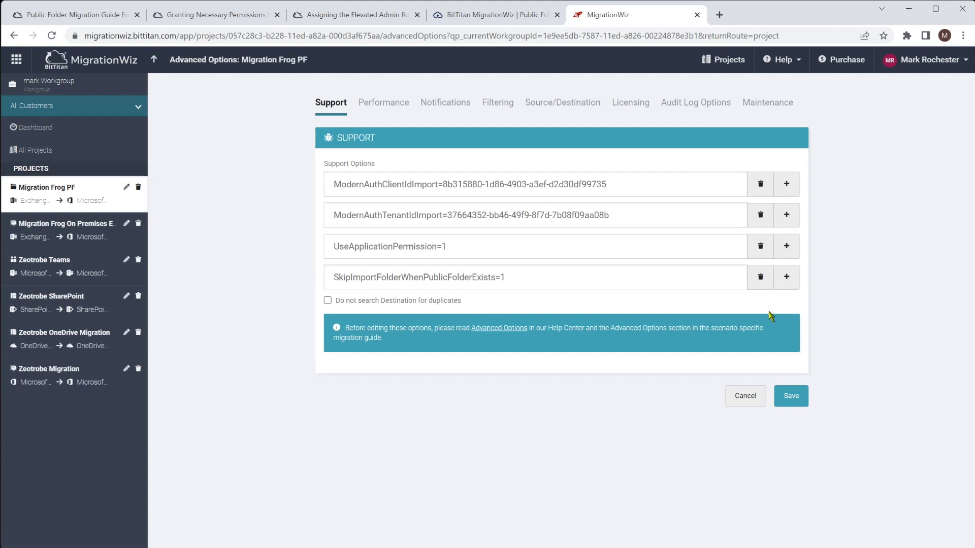
left_click(760, 283)
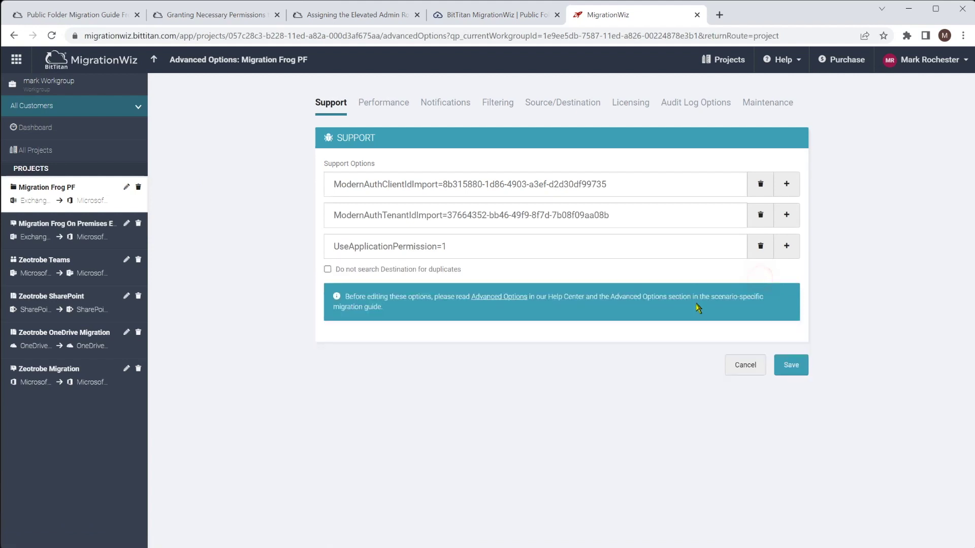
left_click(787, 245)
left_click(475, 279)
key("ctrl+v")
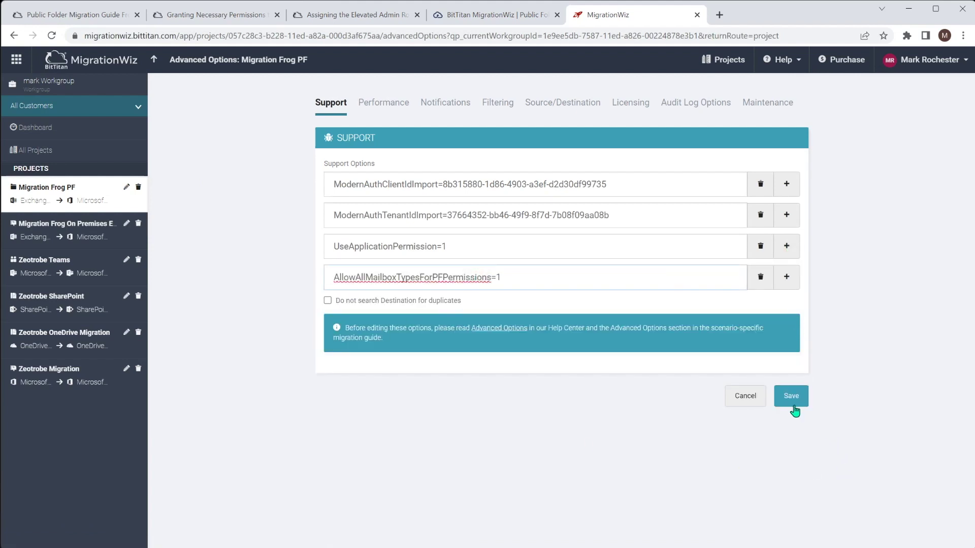
left_click(795, 399)
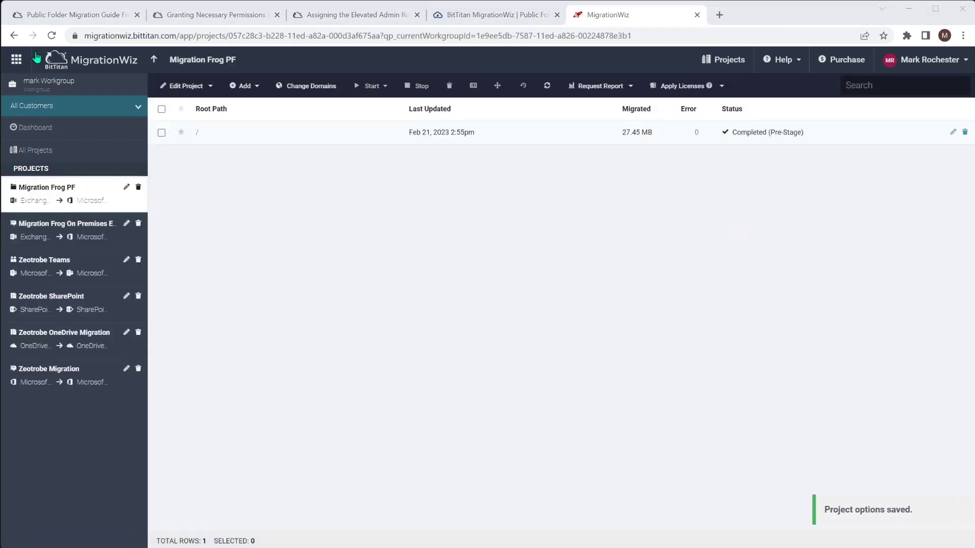
Remove the newer-than date filter and save the project
left_click(185, 85)
left_click(197, 157)
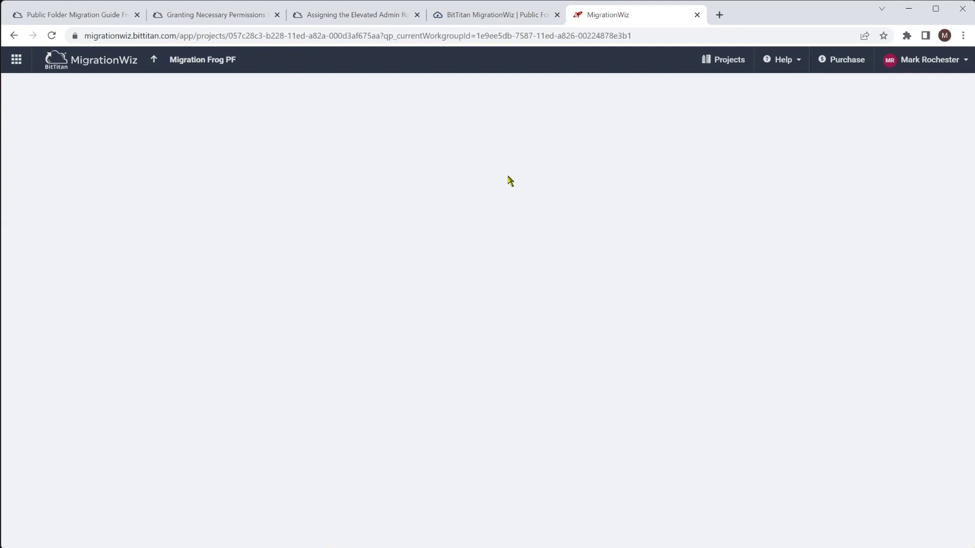
left_click(503, 106)
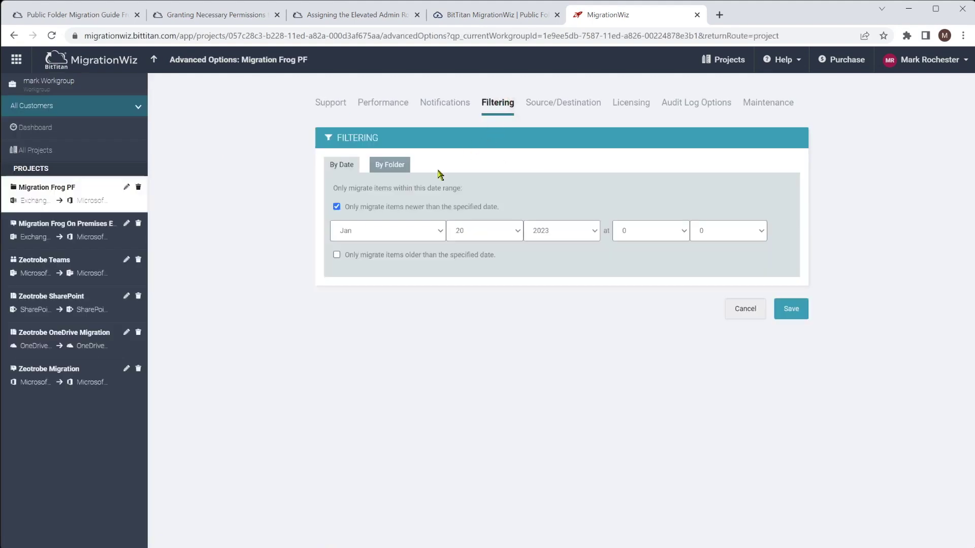
left_click(336, 207)
left_click(791, 282)
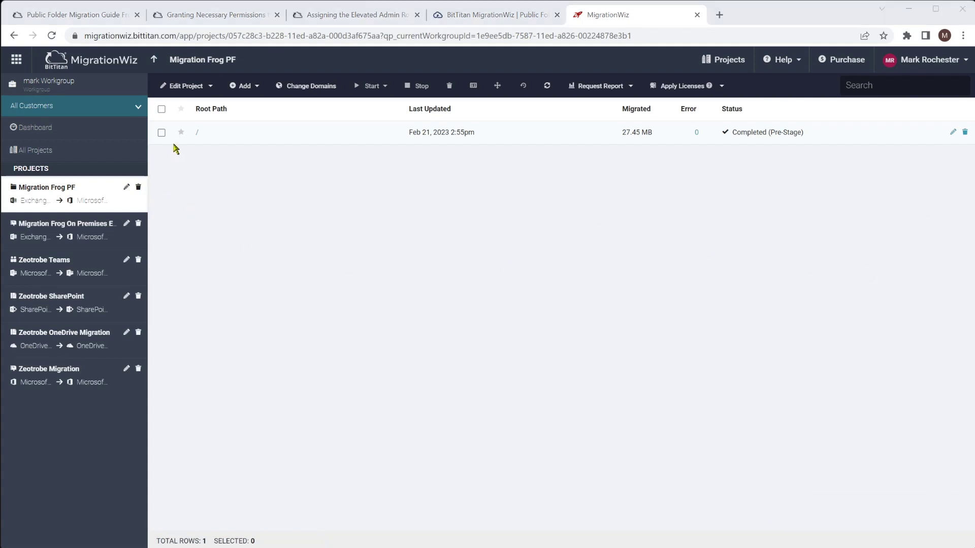
Run the full migration of the root '/' path again with all item types checked
left_click(161, 133)
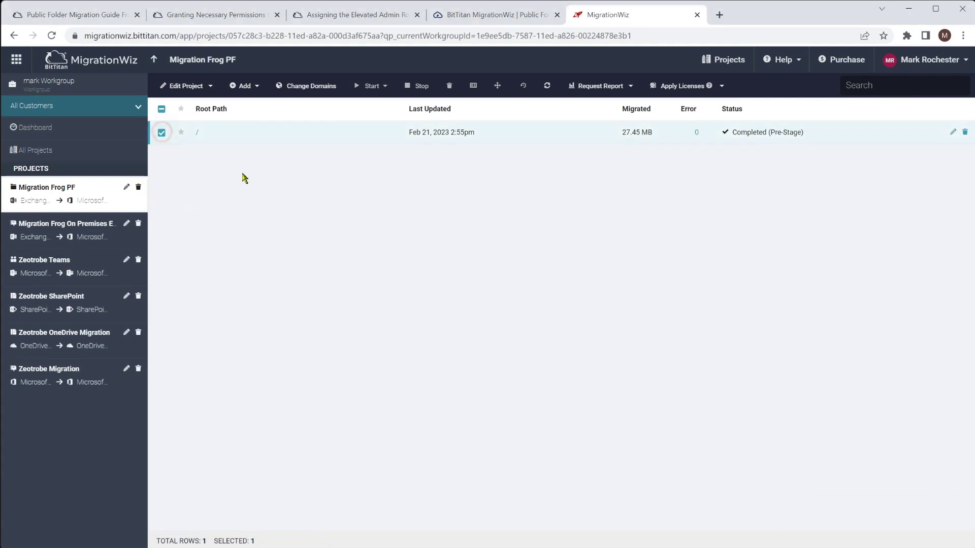
left_click(370, 86)
left_click(386, 182)
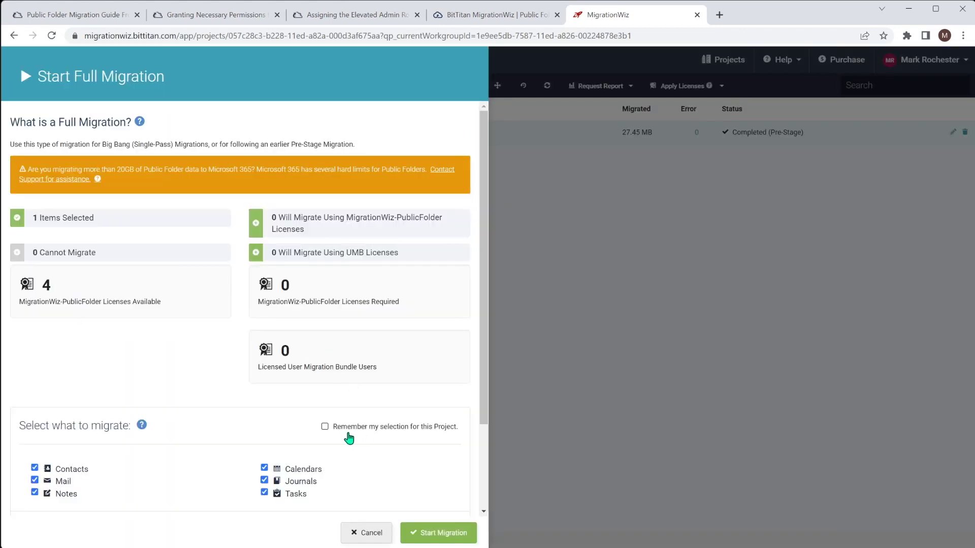
scroll(315, 429, "down", 3)
left_click(419, 533)
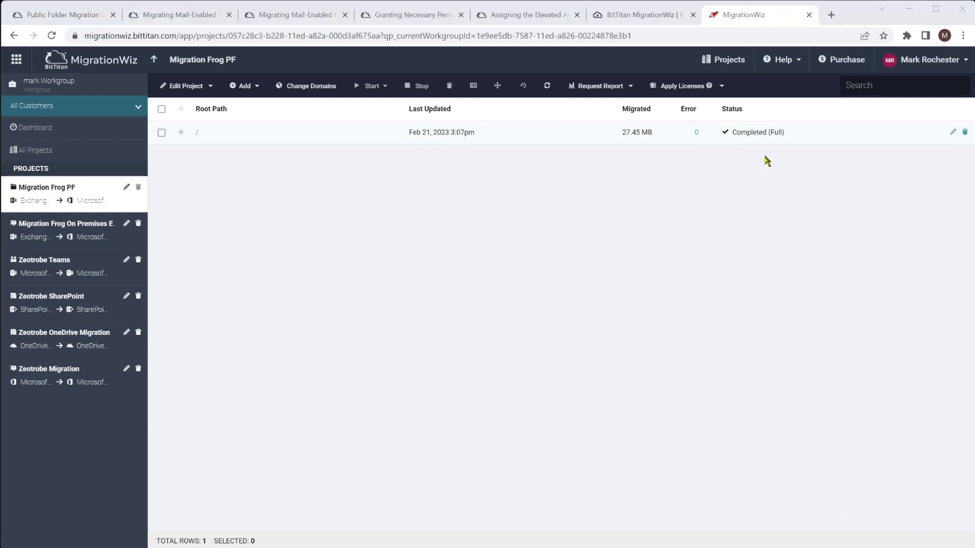
left_click(74, 16)
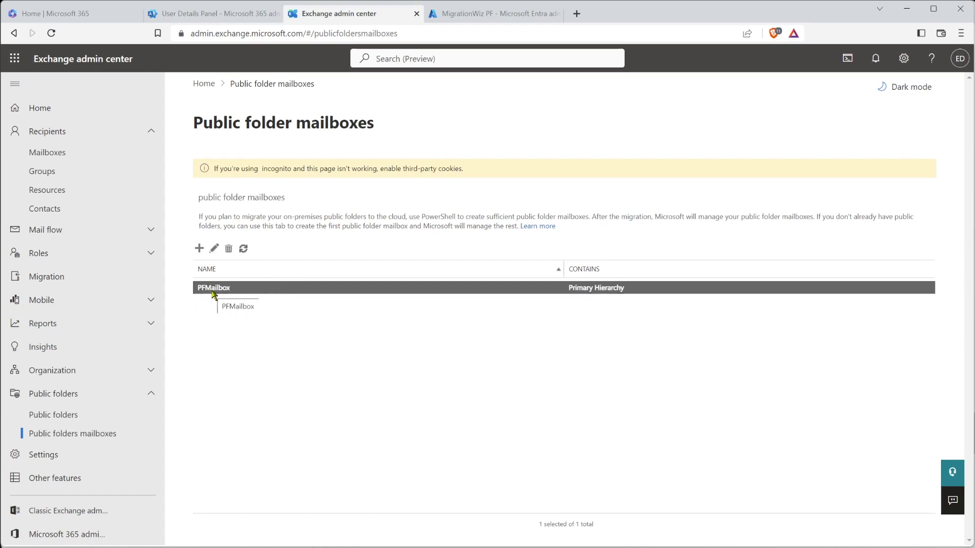
Delete the MigrationFrogPF public folder and its subfolders from the public folders list
left_click(56, 416)
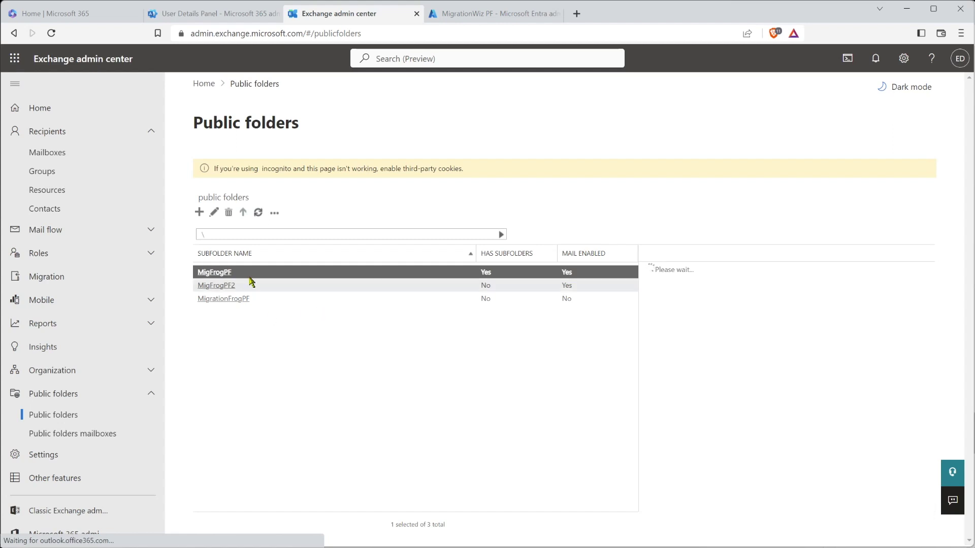
left_click(285, 300)
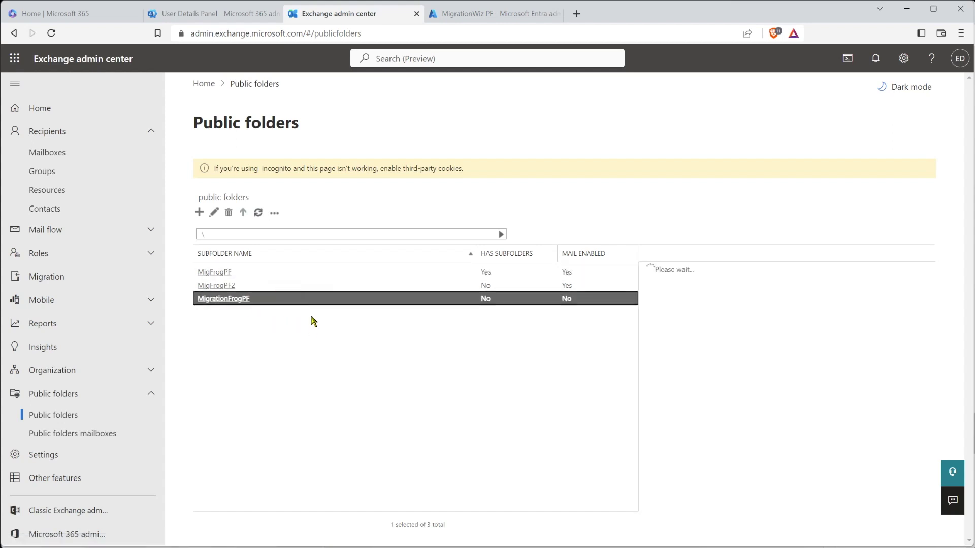
left_click(229, 213)
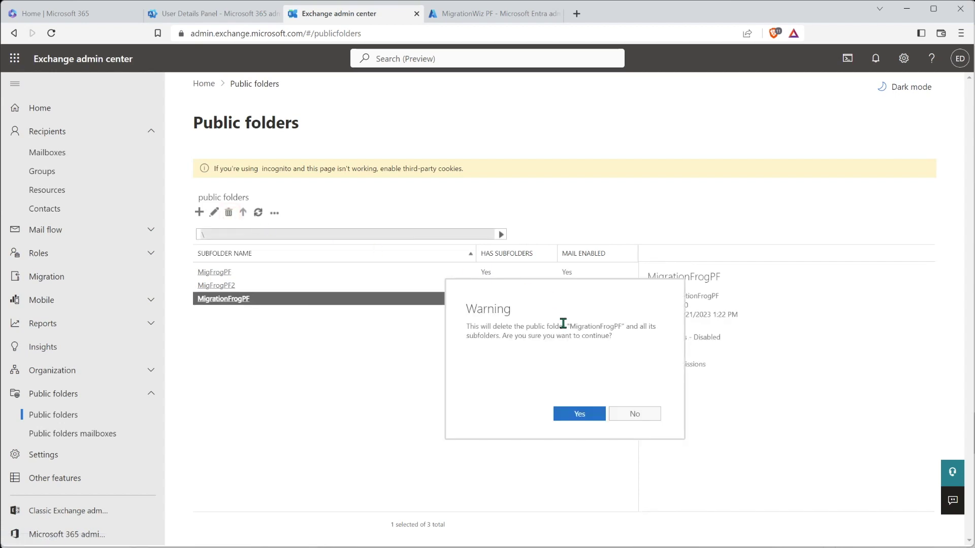
left_click(583, 413)
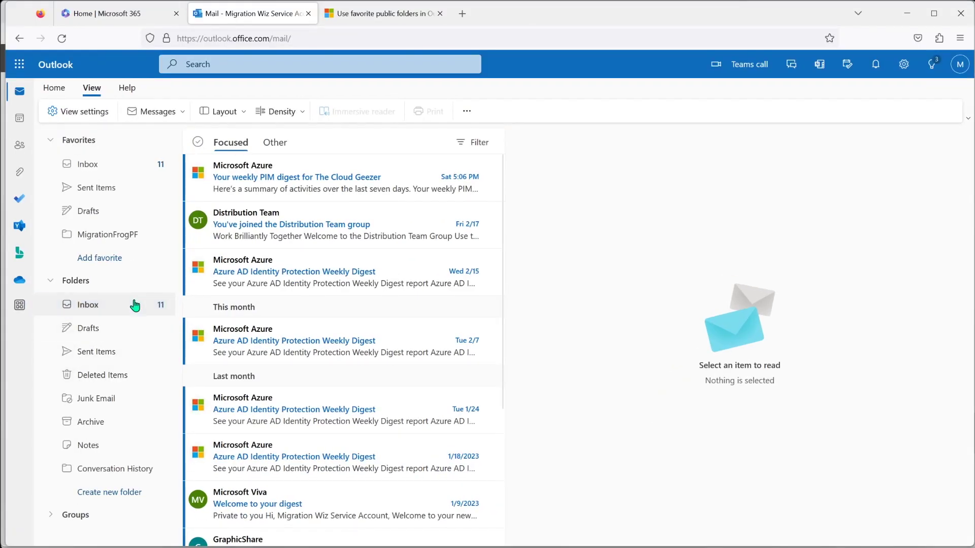
Swap the MigrationFrogPF favorite for MigFrogPF's Customers and EmailStore public folders
right_click(101, 238)
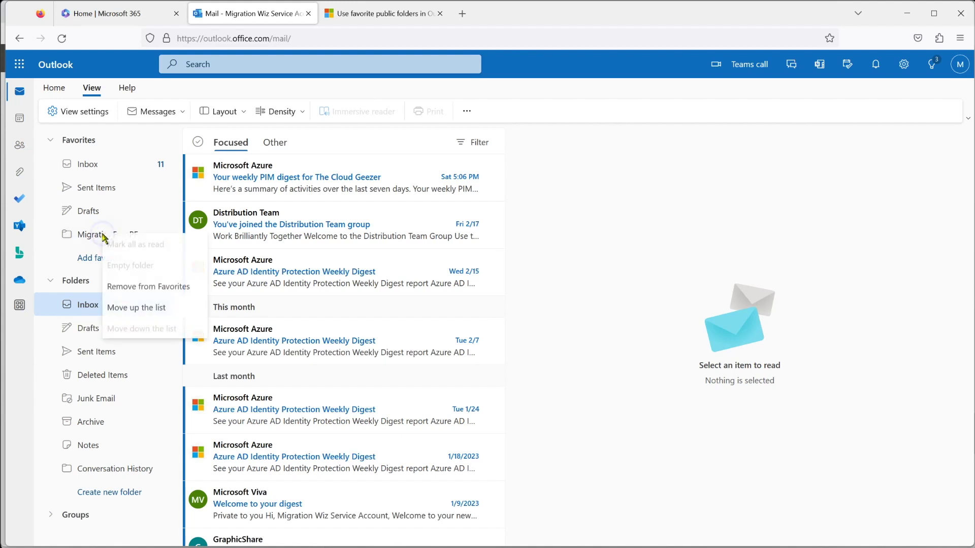
left_click(134, 282)
left_click(81, 256)
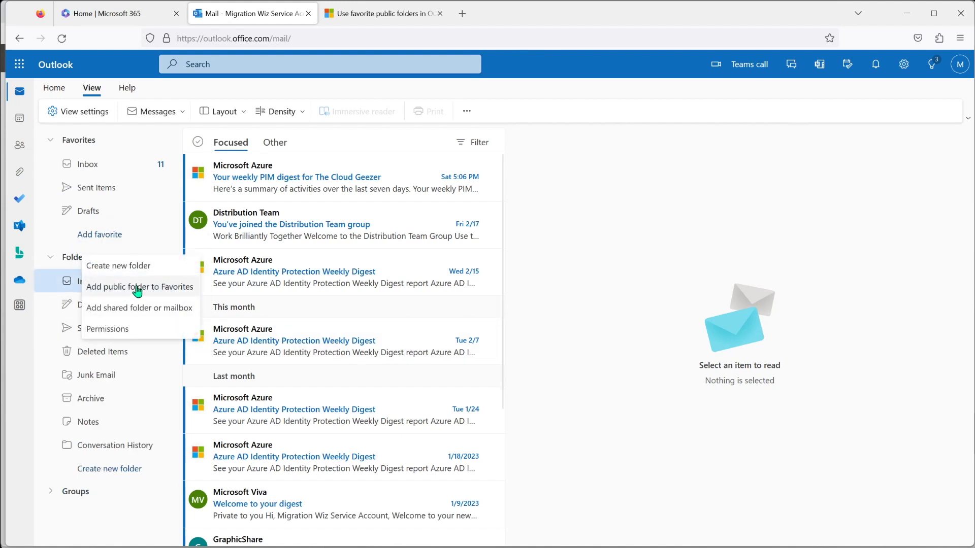
left_click(136, 285)
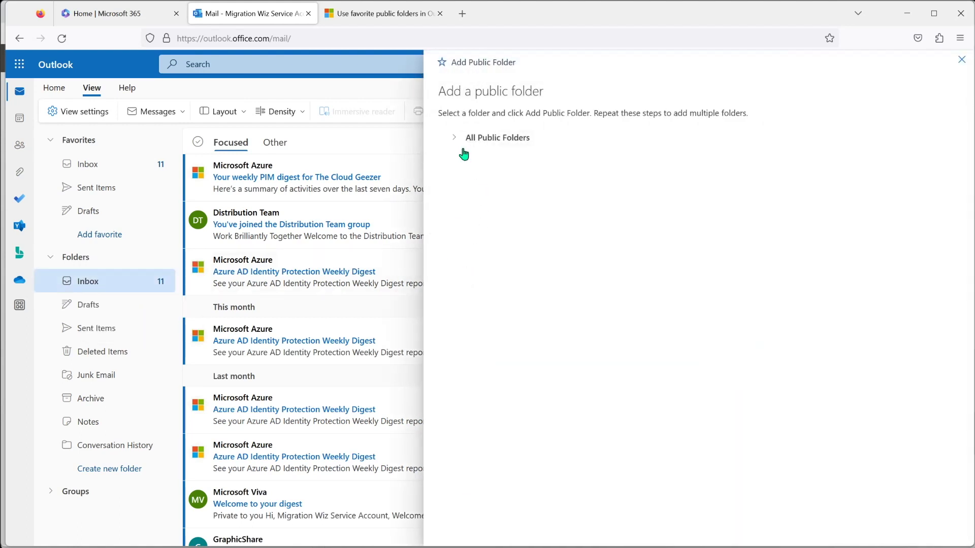
left_click(454, 142)
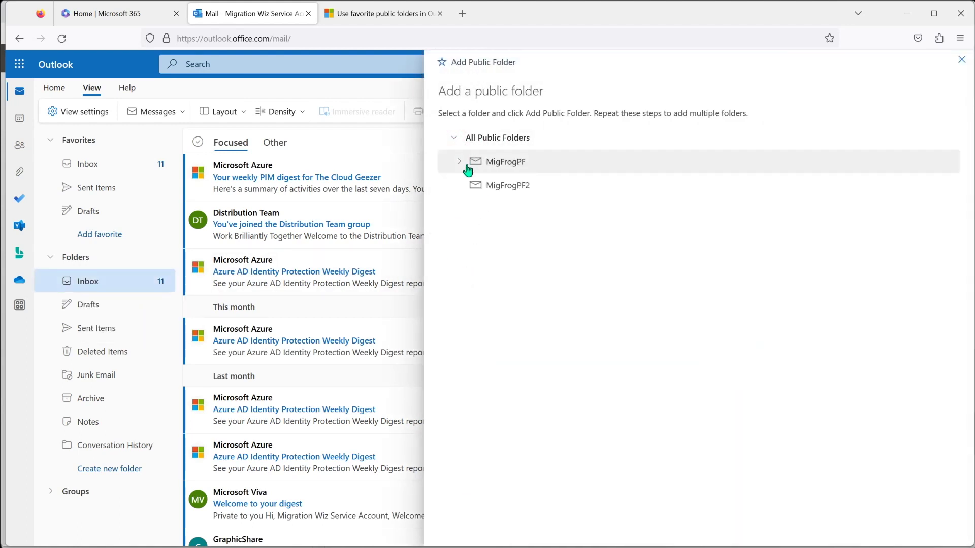
left_click(460, 162)
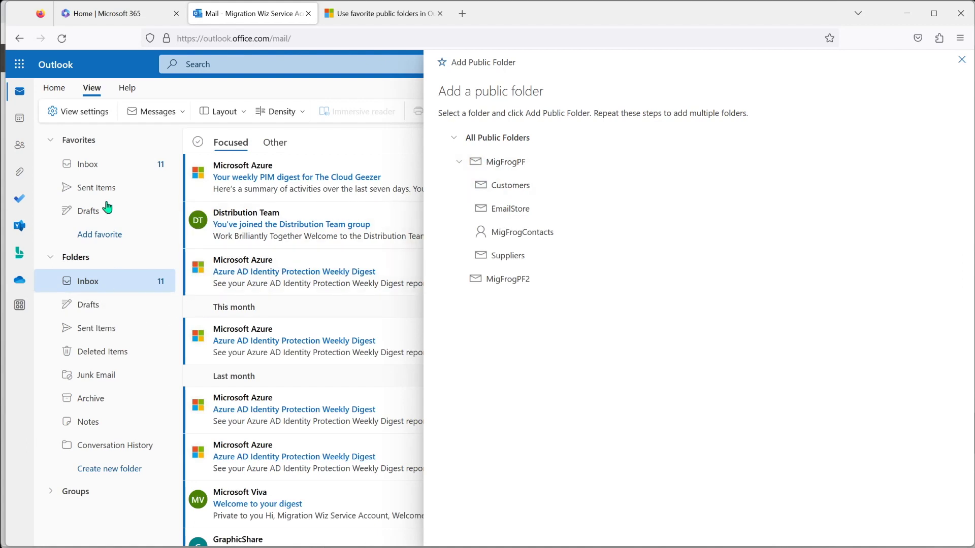
left_click(516, 188)
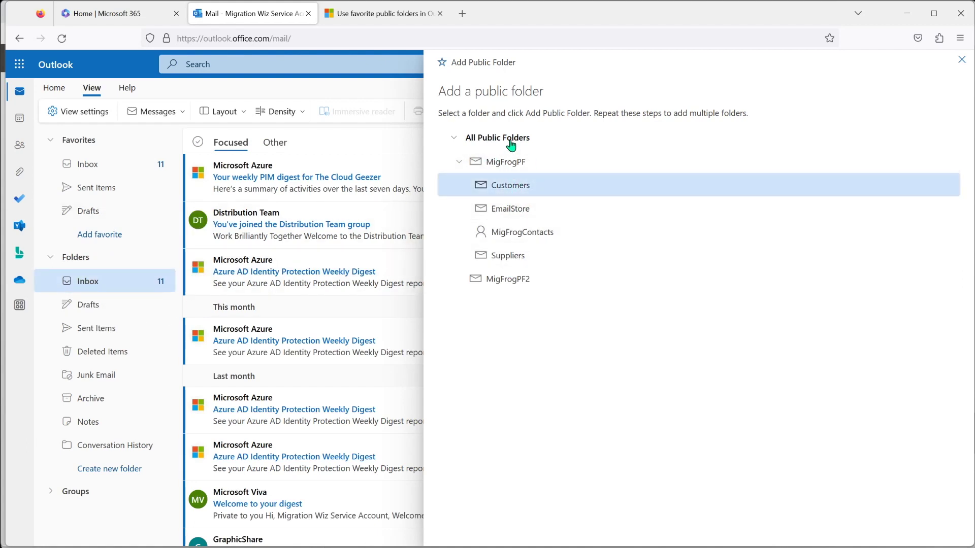
left_click(484, 64)
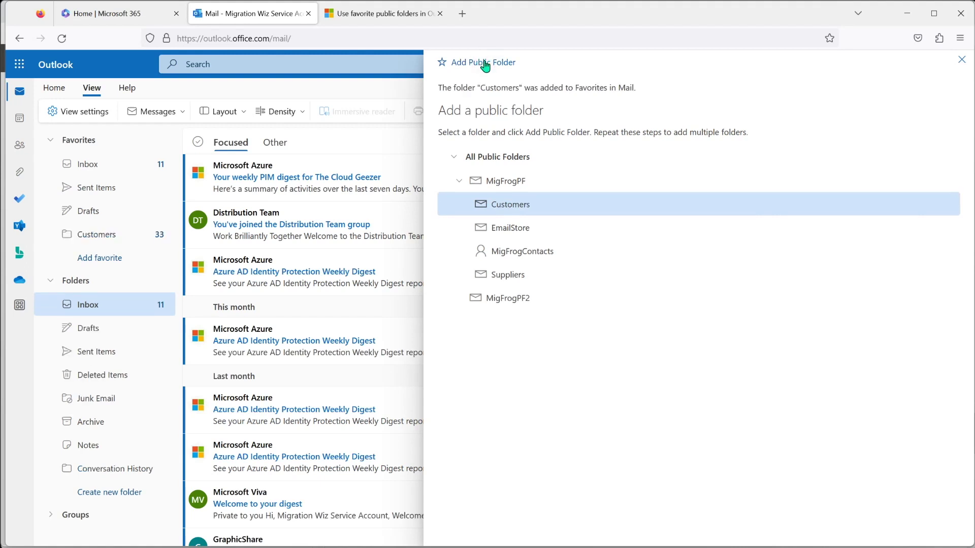
left_click(506, 230)
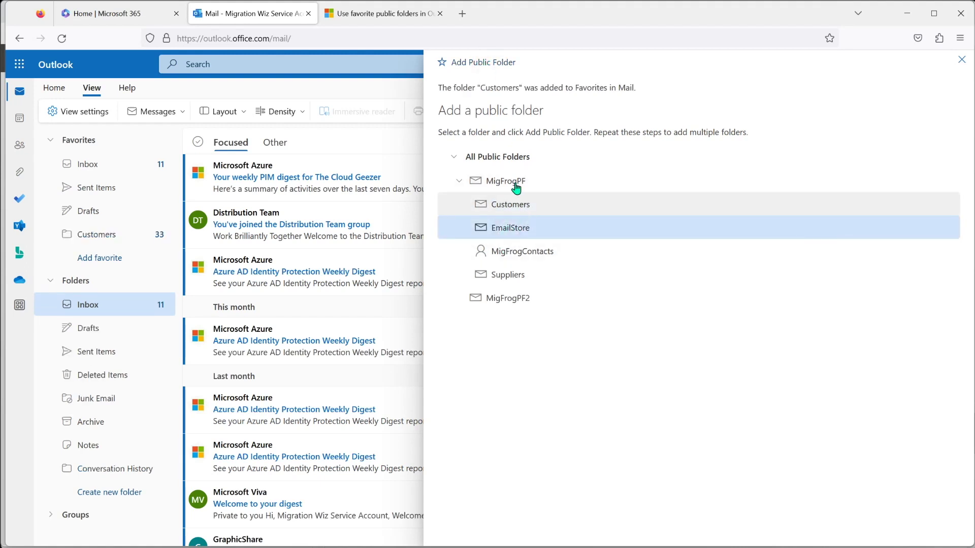
left_click(484, 63)
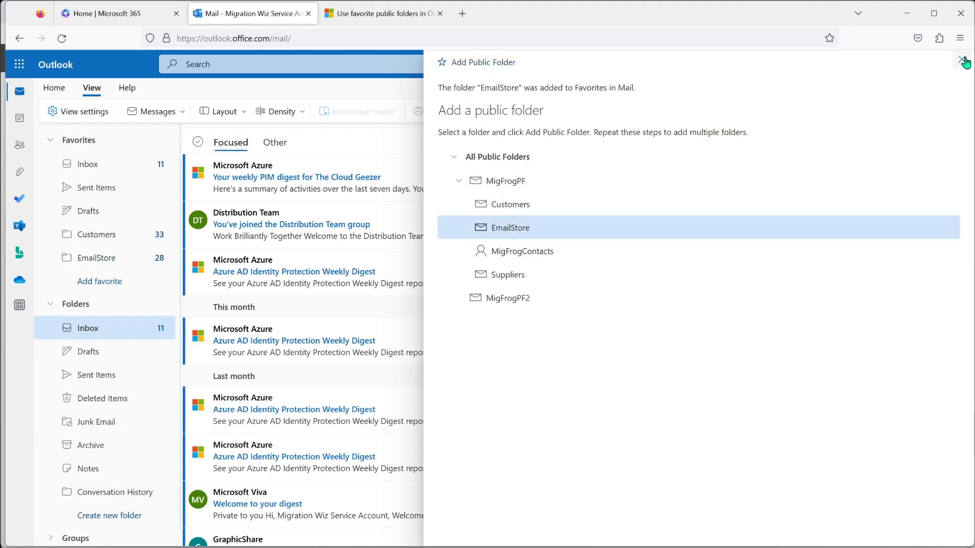
left_click(961, 60)
Open the Customers and EmailStore favorites to check their migrated messages
left_click(99, 235)
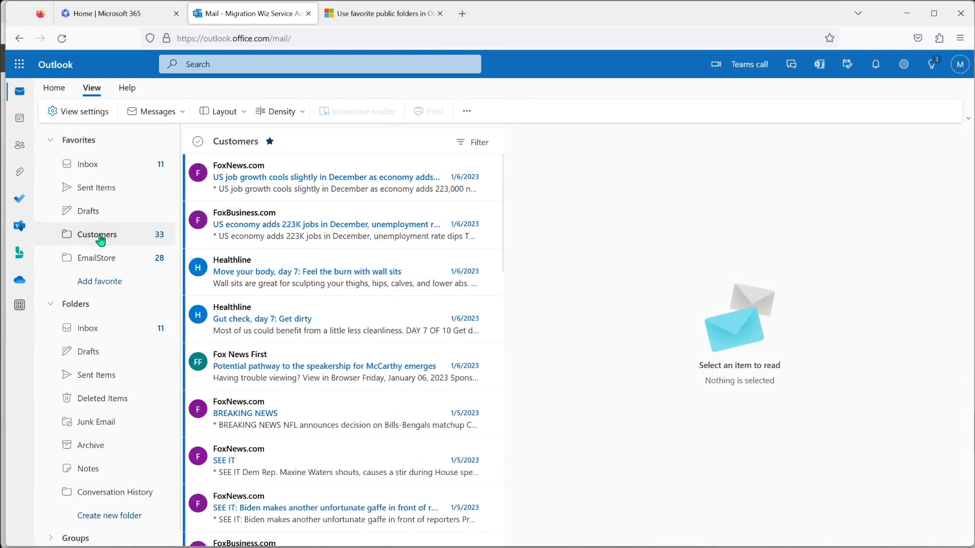
left_click(94, 263)
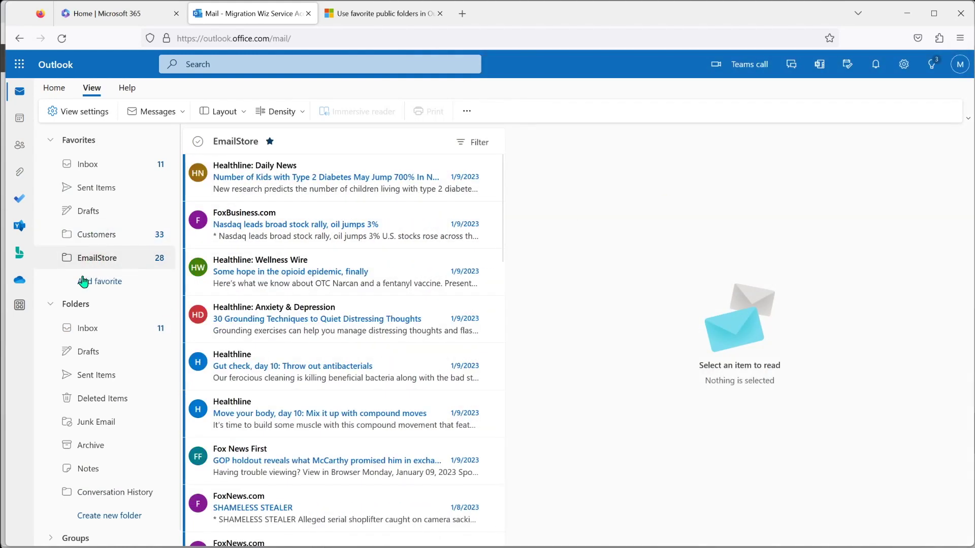
left_click(90, 237)
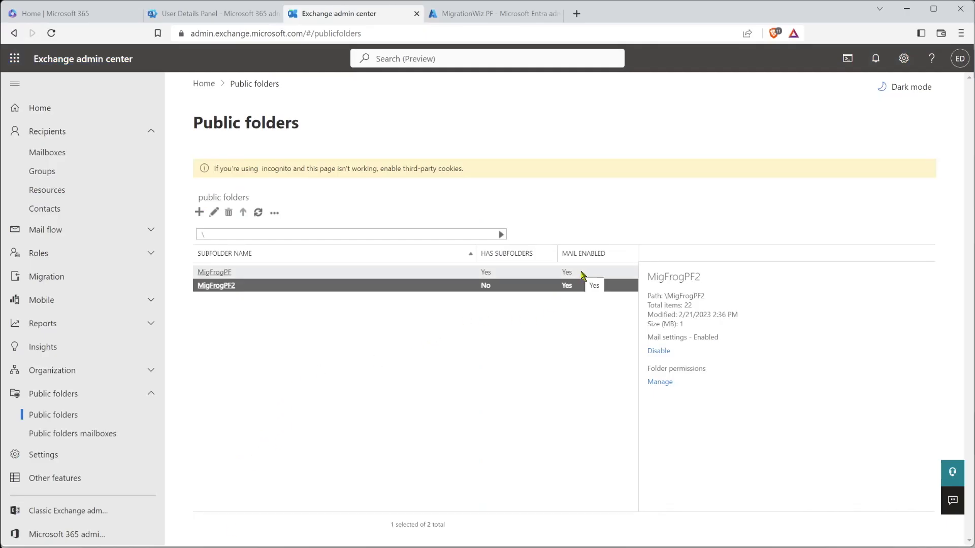
Inspect MigFrogPF's properties and email addresses, then cancel without saving
left_click(373, 273)
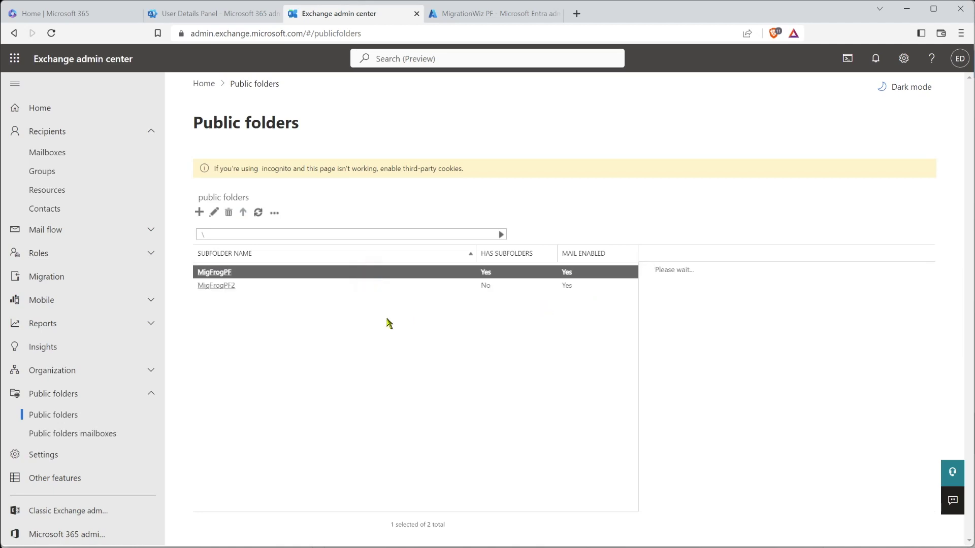
left_click(214, 213)
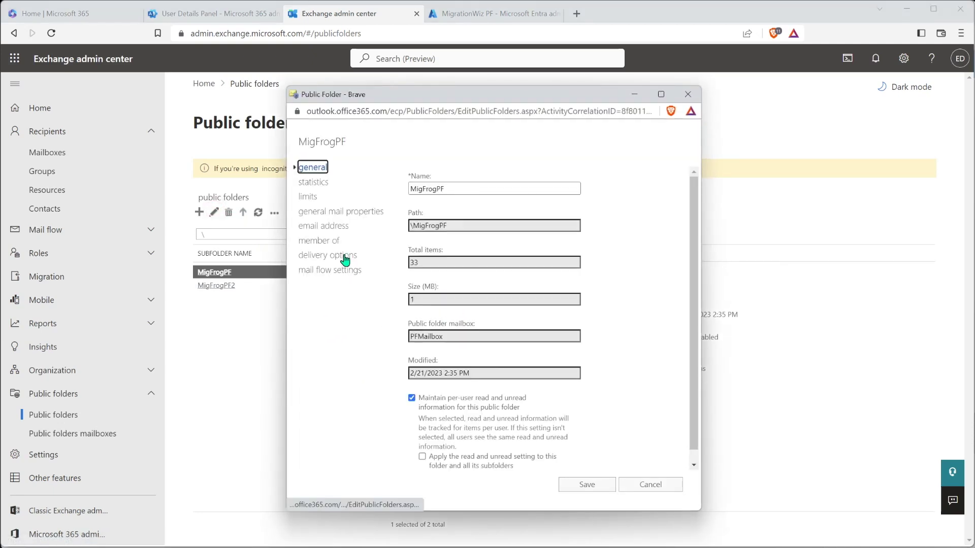
left_click(328, 228)
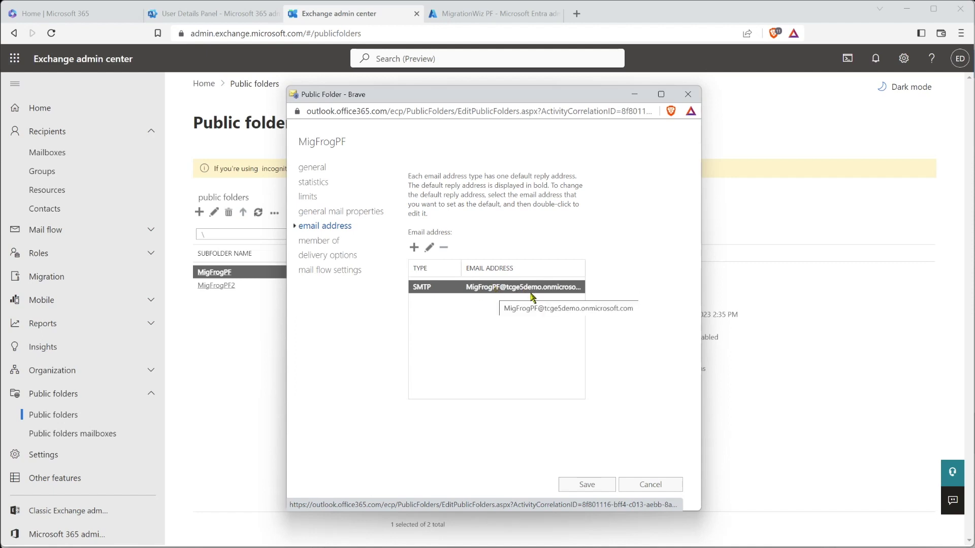
left_click(672, 484)
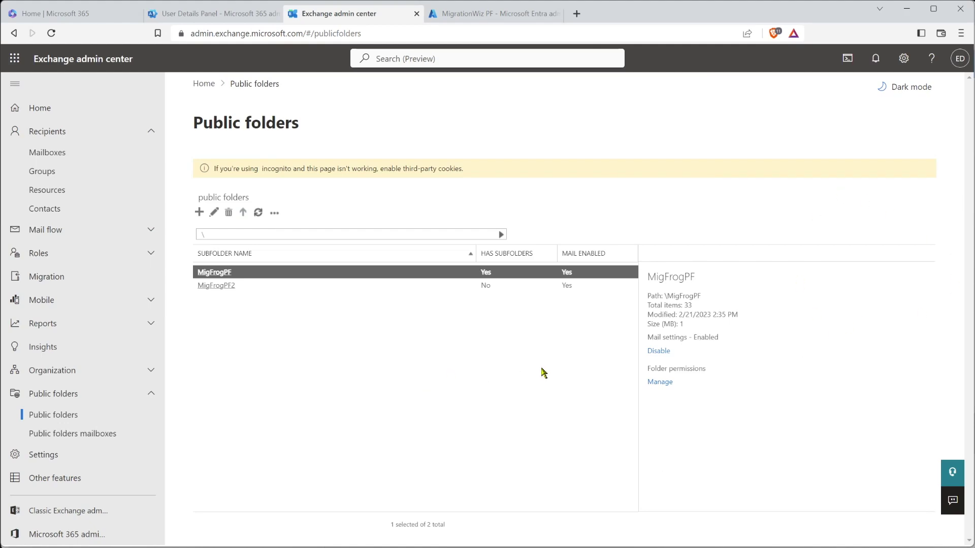
key("alt+Tab")
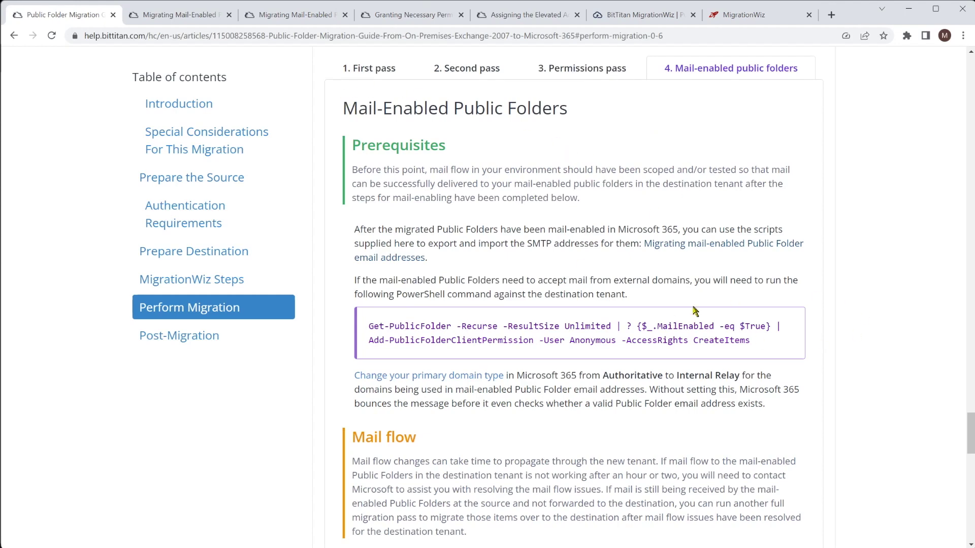
Read the mail-enabled public folder email addresses article, then continue the guide to the Mail flow note
left_click(684, 245)
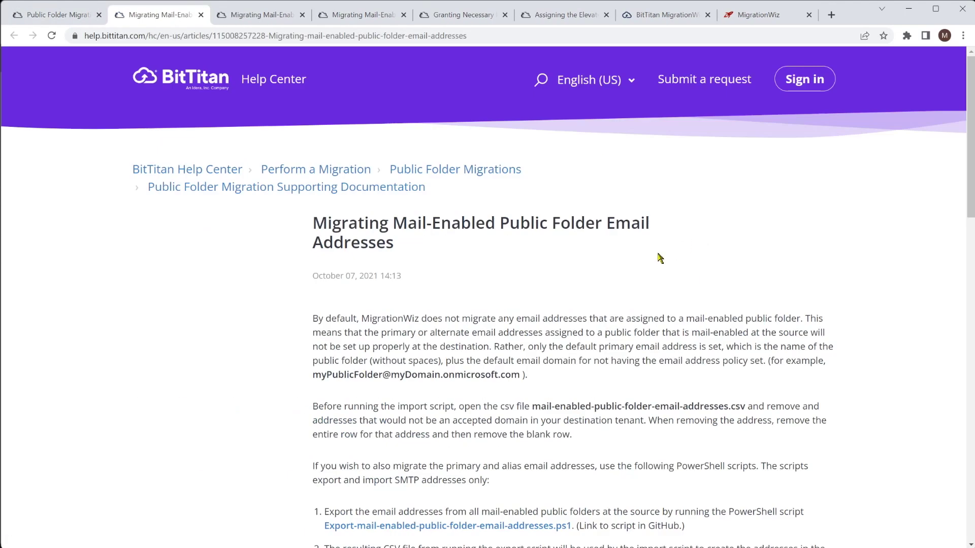
scroll(504, 315, "down", 5)
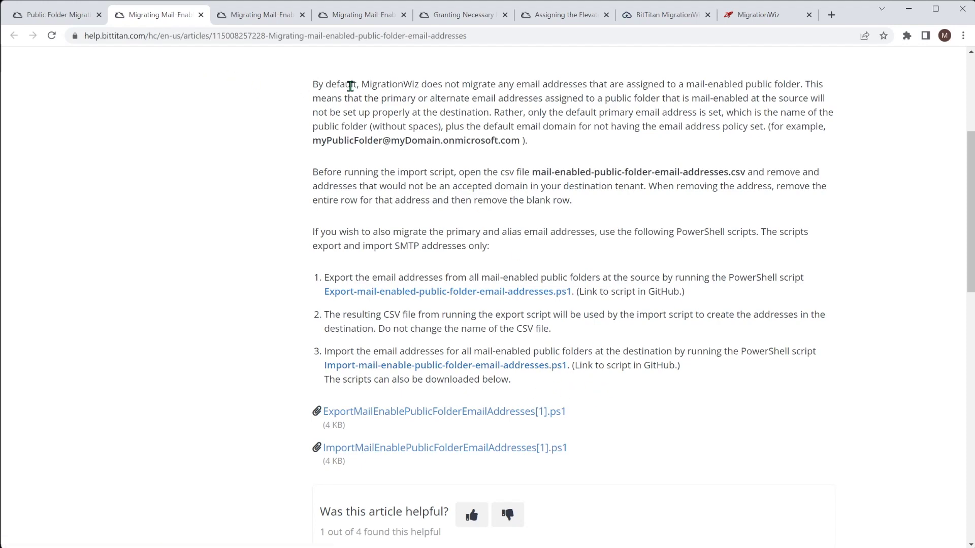
left_click(50, 14)
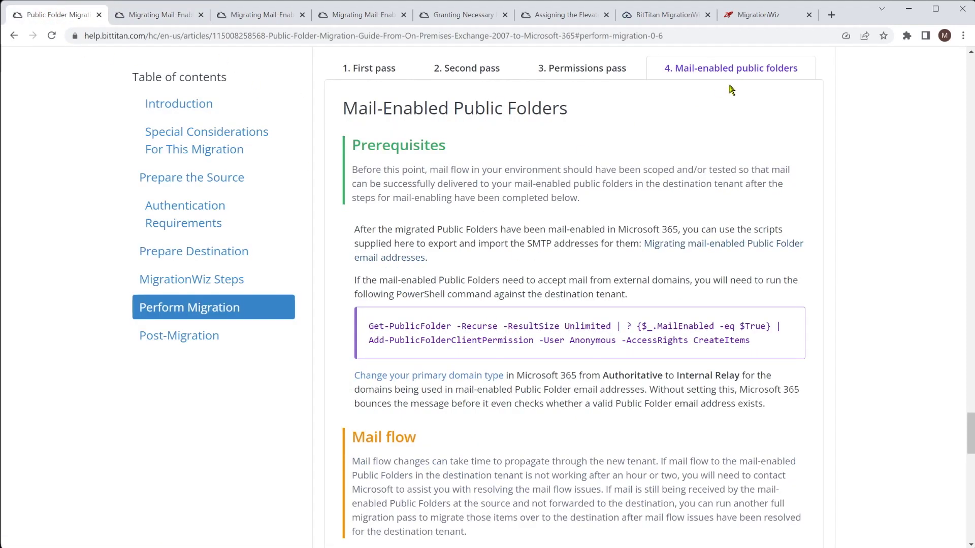
scroll(598, 249, "down", 2)
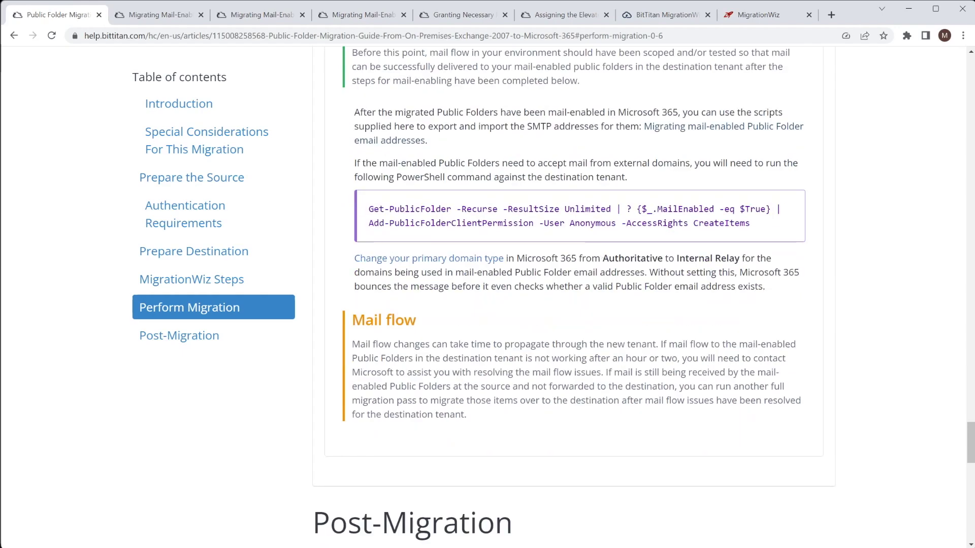
left_click(766, 16)
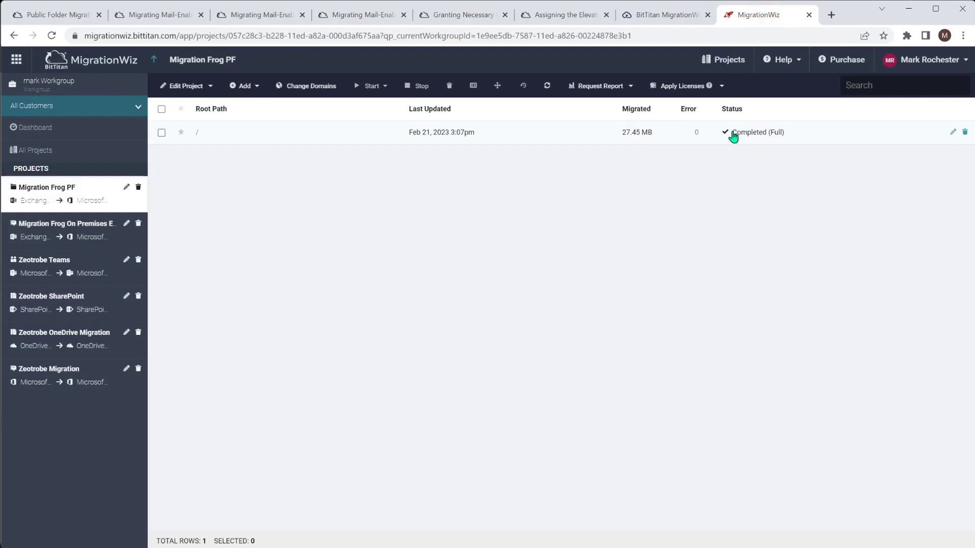
left_click(445, 133)
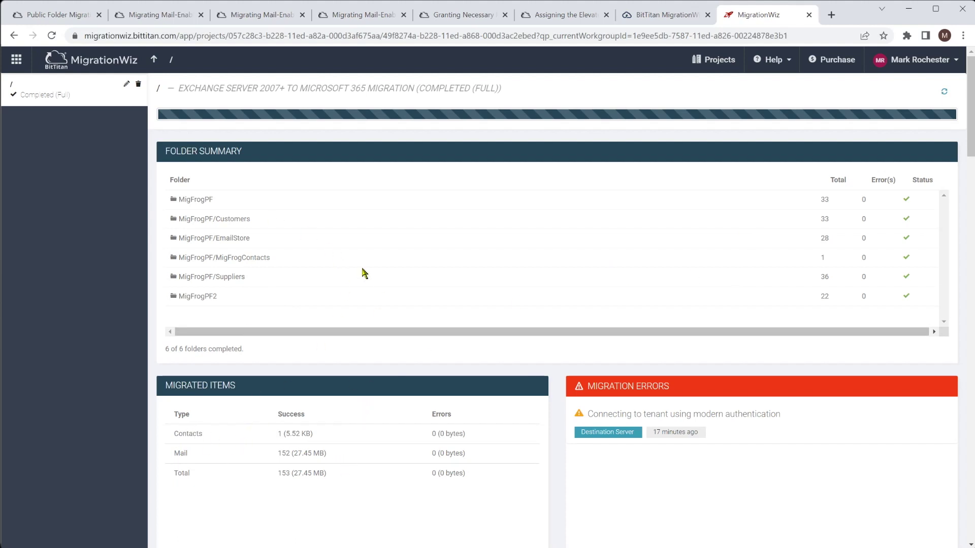
left_click(153, 59)
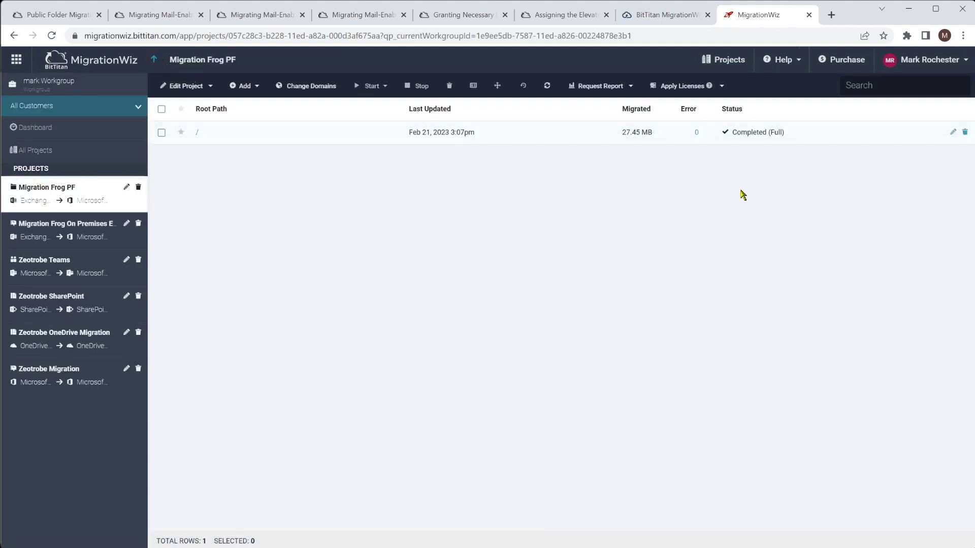